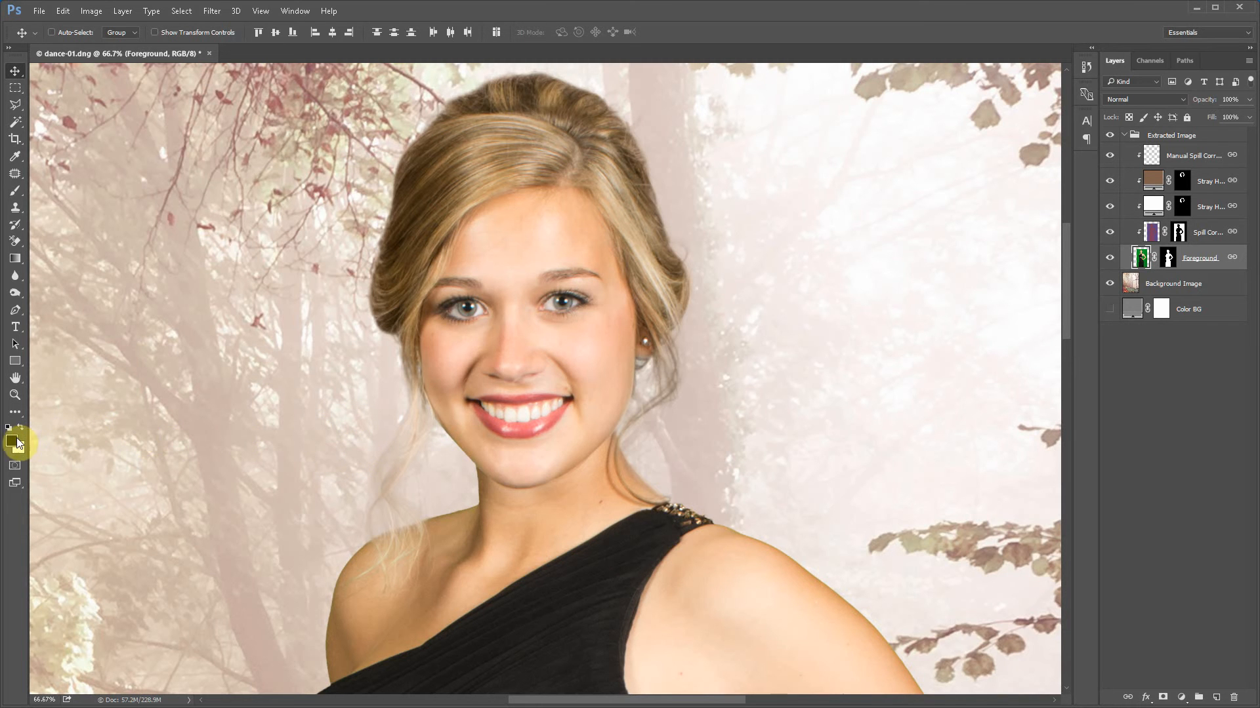
Sample background colours around the subject's neck and stray hair with the foreground Color Picker, and cancel without changing the colour.
click(11, 440)
drag(832, 308, 1004, 261)
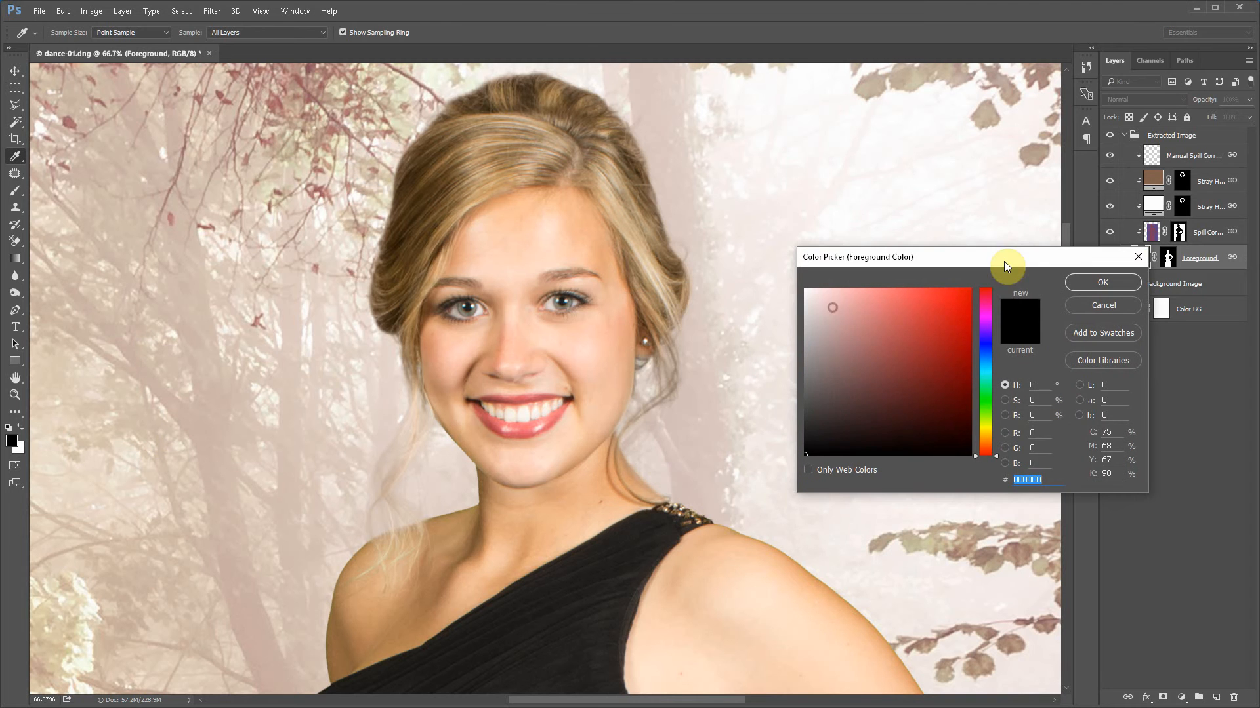
click(660, 464)
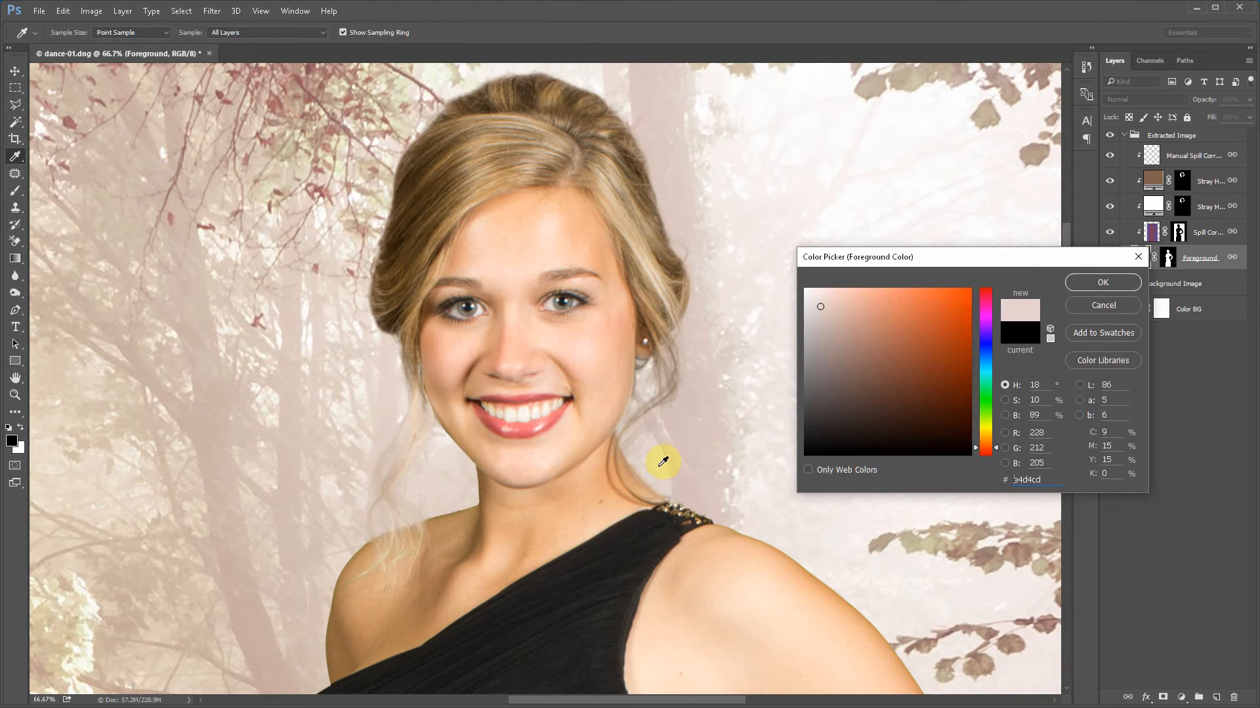
click(729, 374)
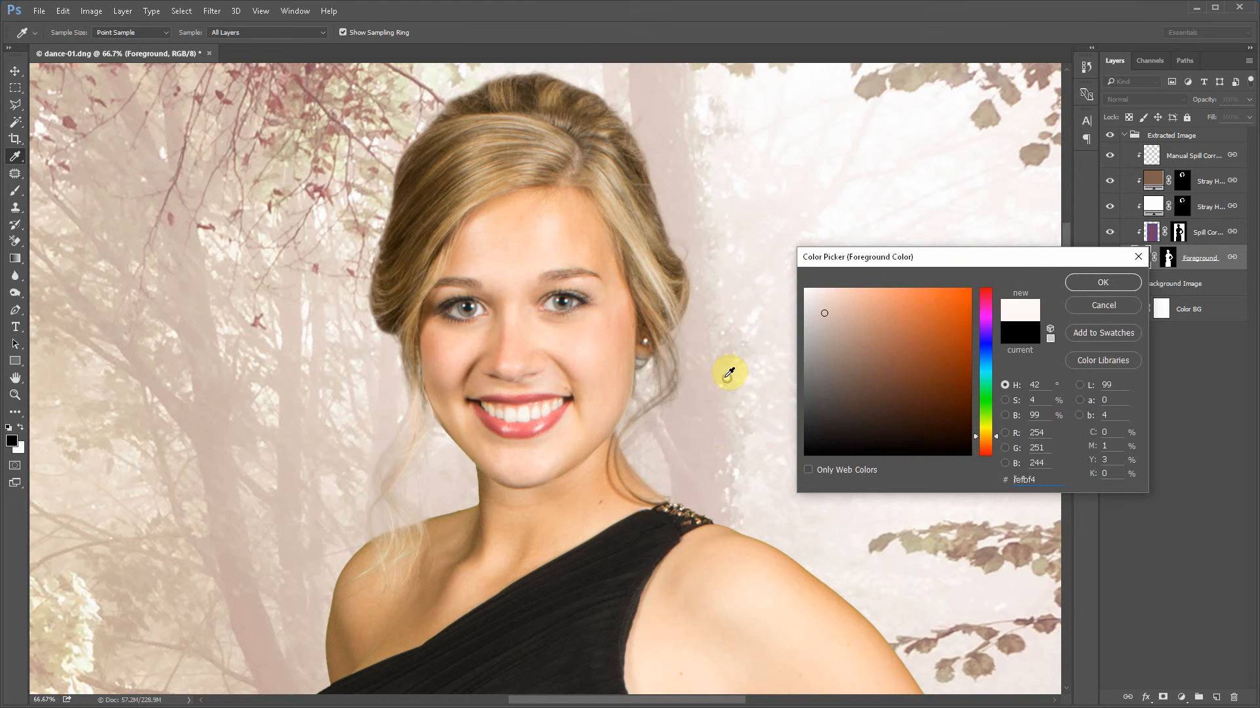
click(754, 320)
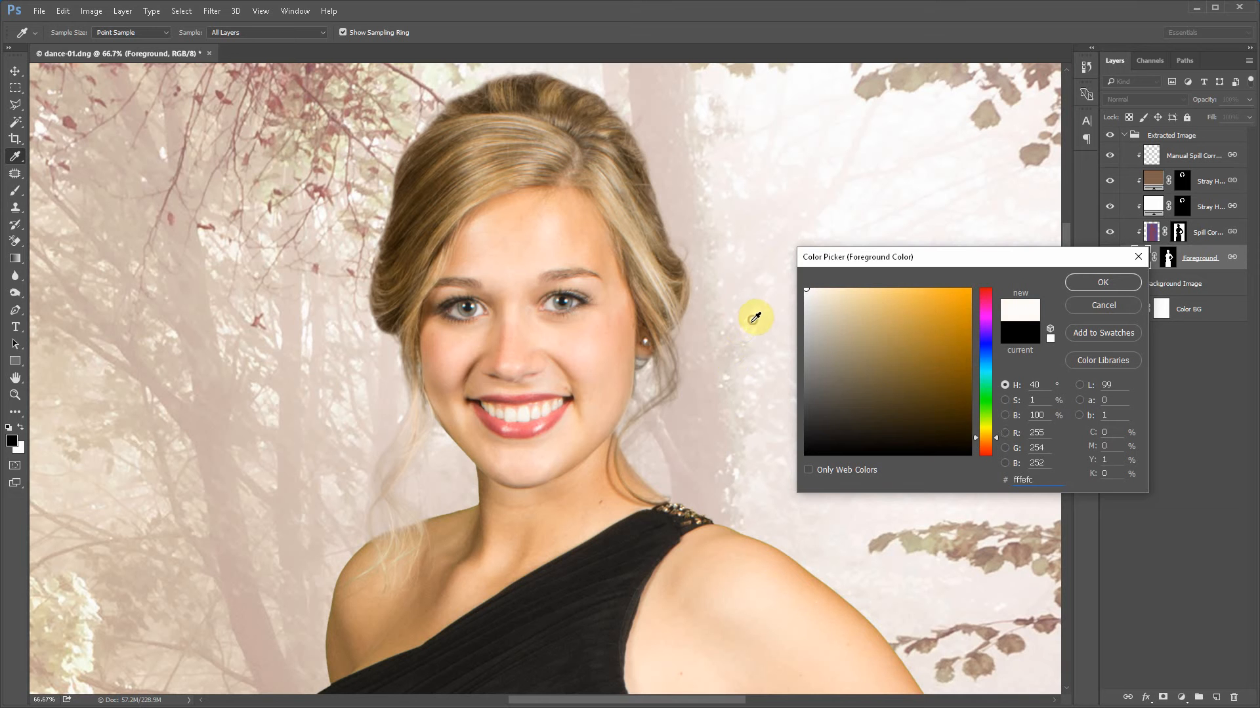
click(658, 451)
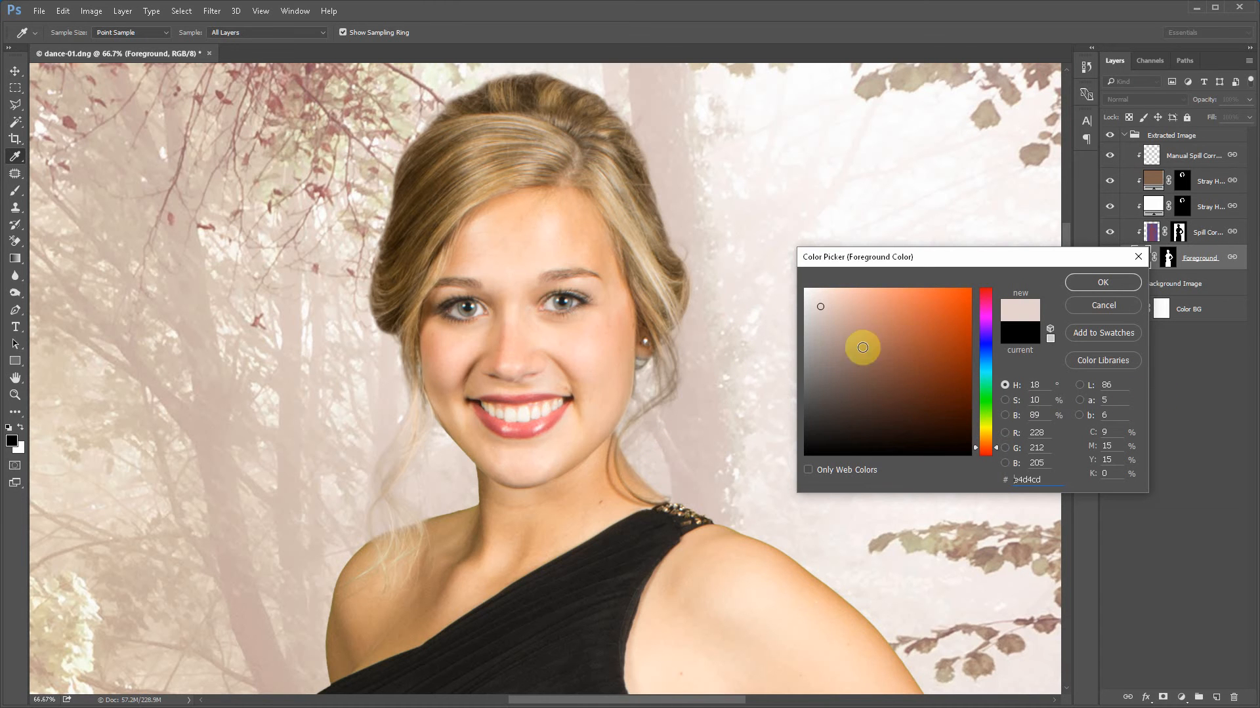
click(448, 472)
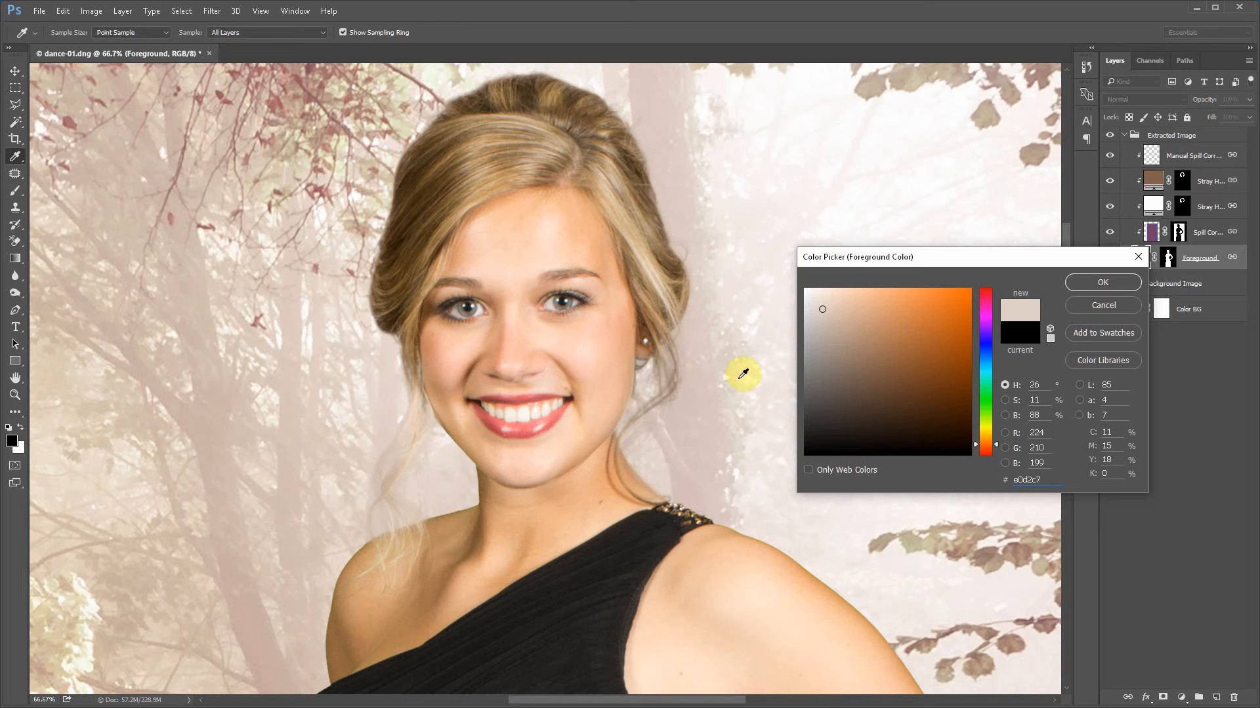
click(1115, 305)
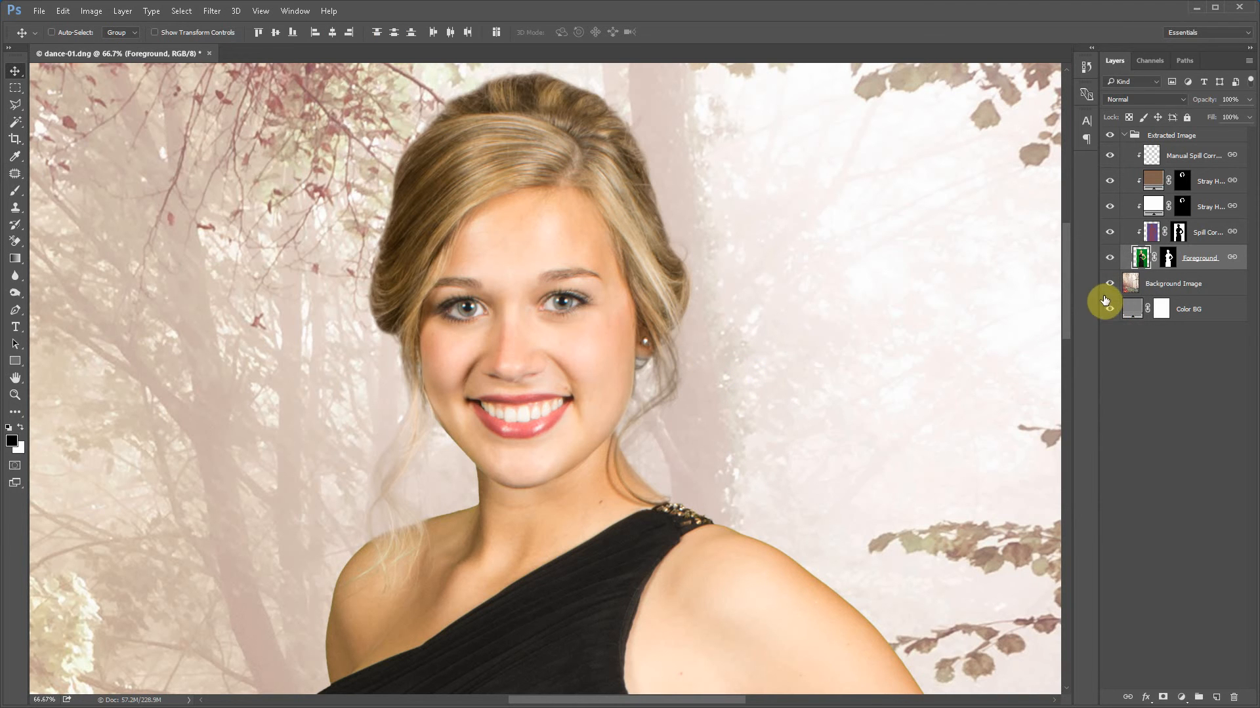
Revert the document to its Open history state and view the full original green-screen photo.
click(1085, 67)
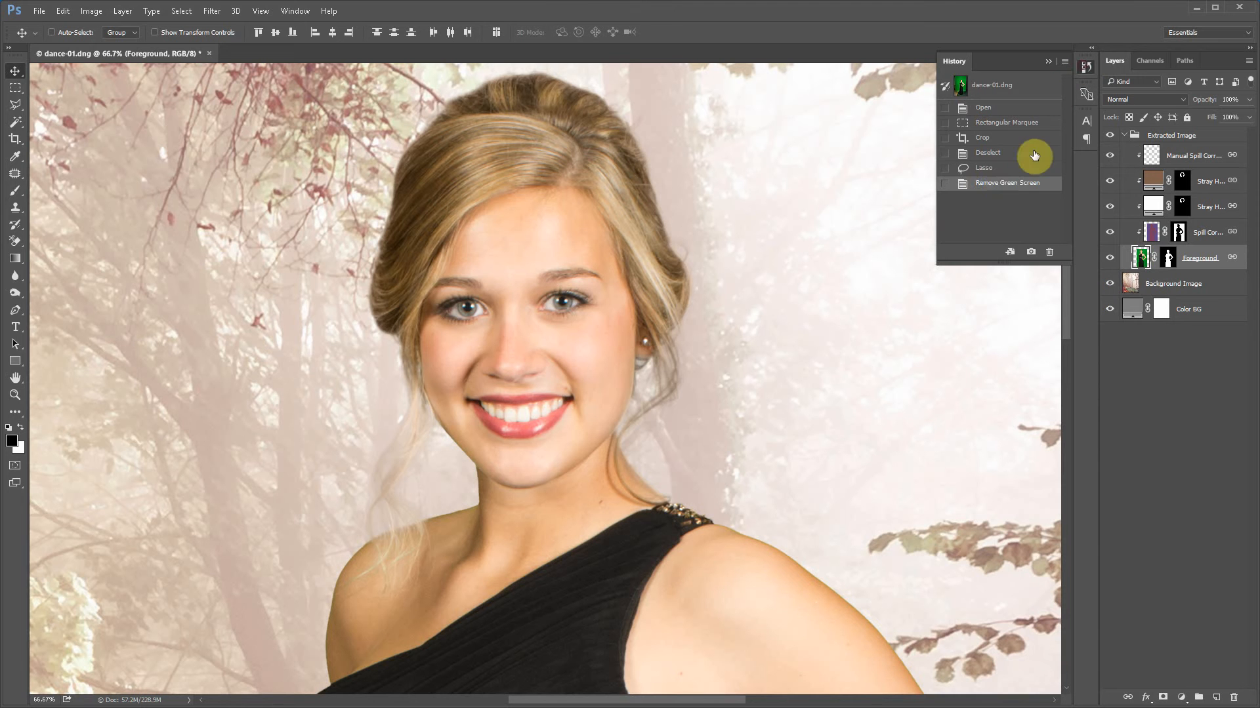
click(984, 110)
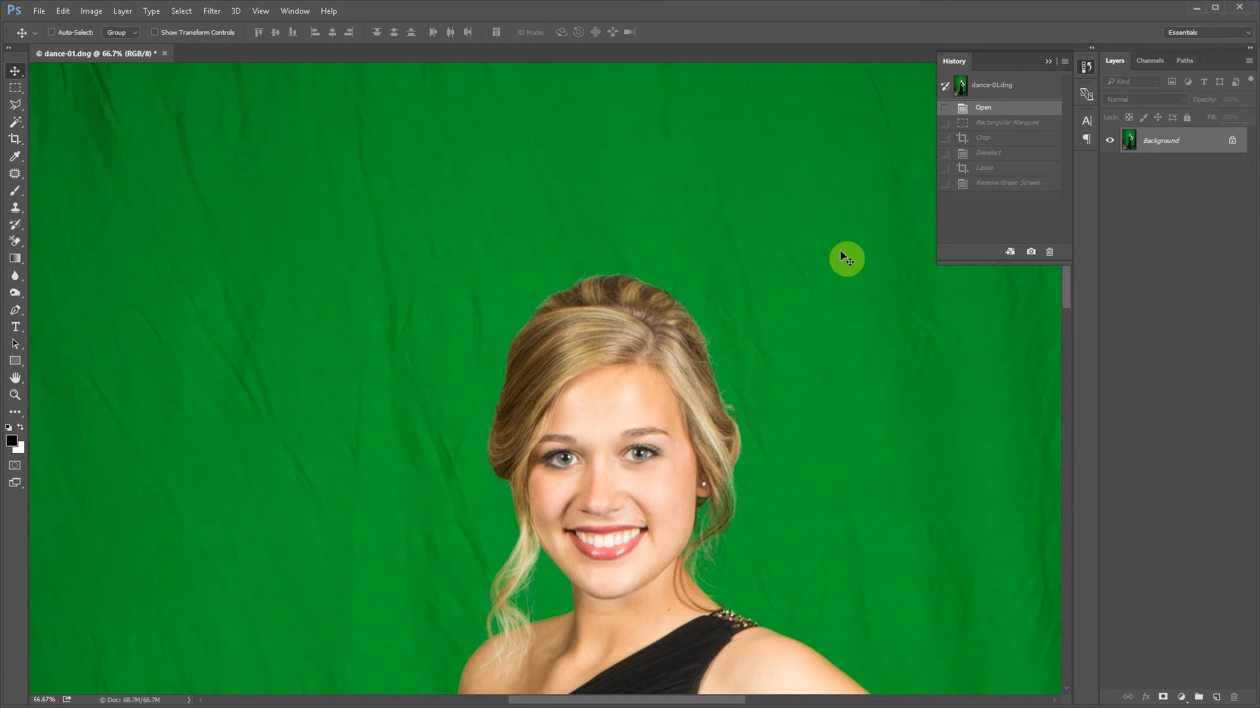
key(ctrl+0)
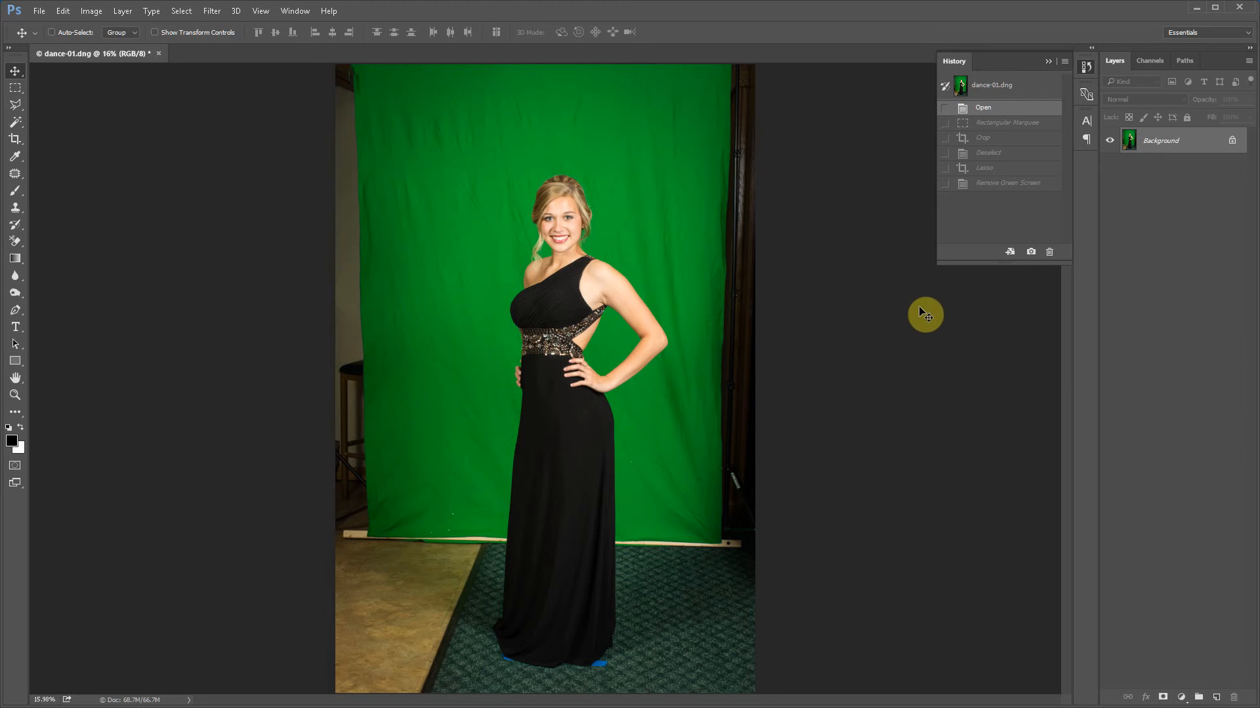
key(ctrl+plus)
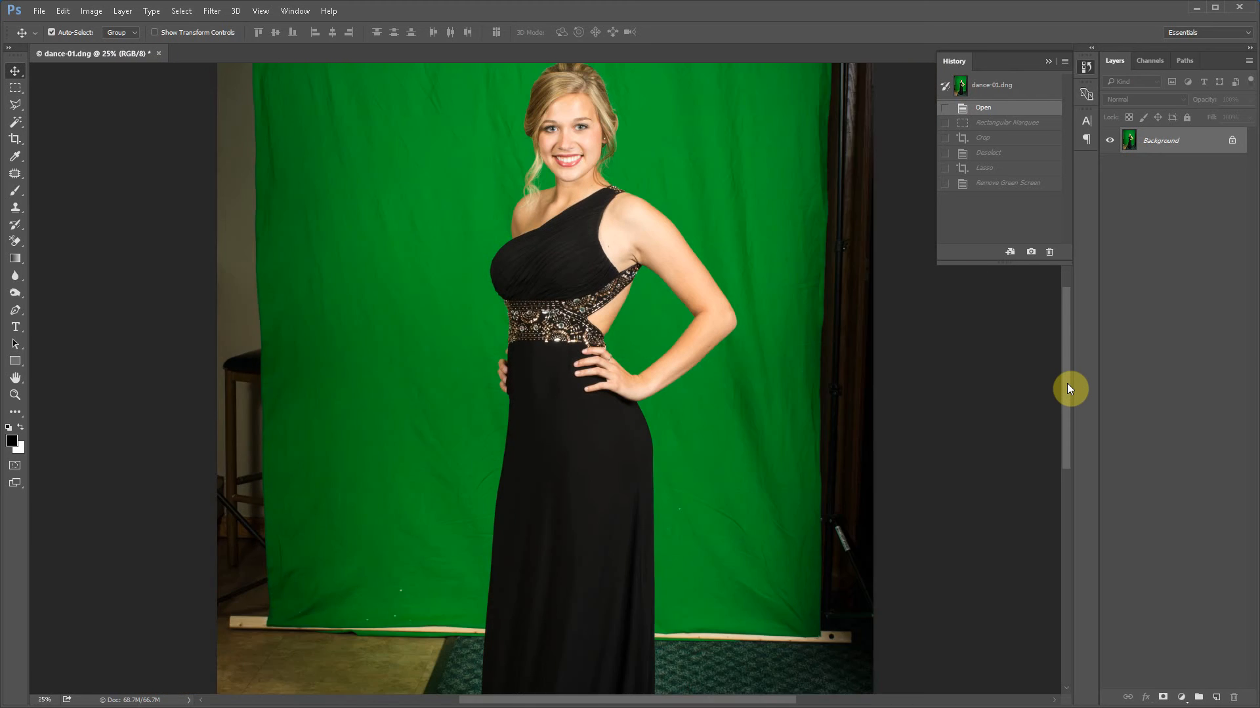
key(ctrl+minus)
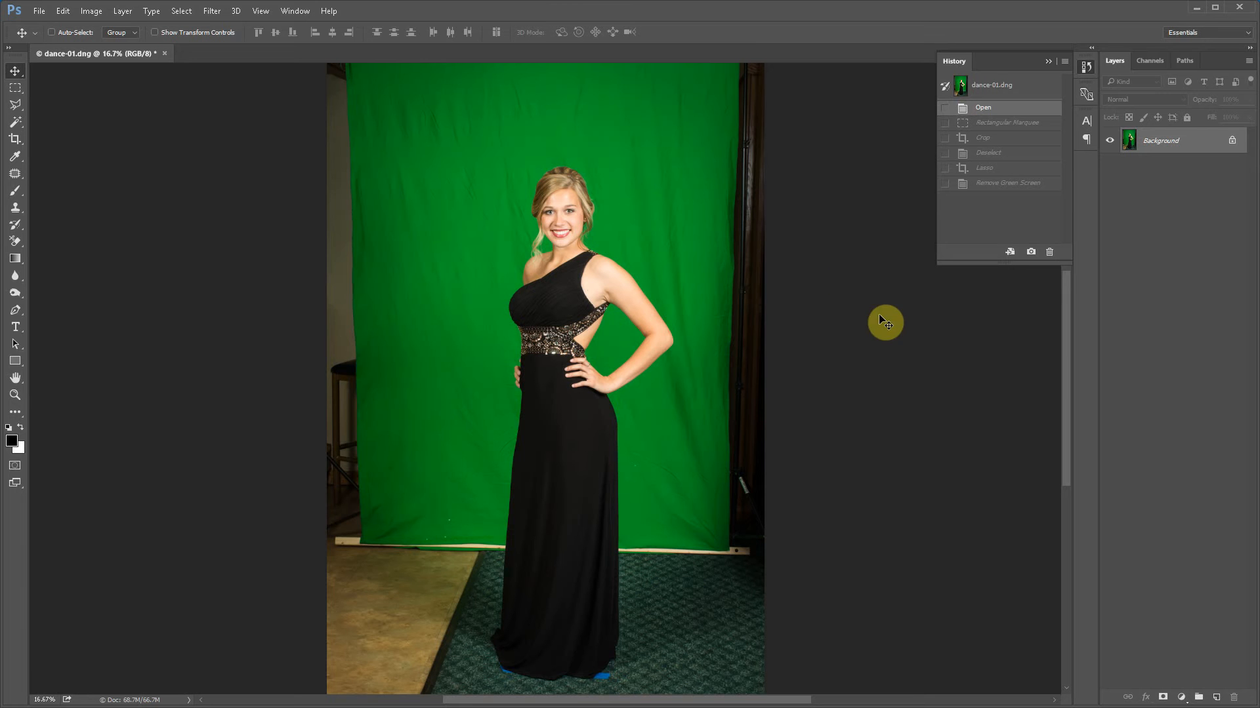
Measure the width across the subject's head just below the eyes with the Ruler tool.
key(ctrl)
key(ctrl+plus)
key(ctrl+plus)
key(ctrl+plus)
drag(1068, 373, 1060, 278)
key(ctrl+plus)
key(ctrl+plus)
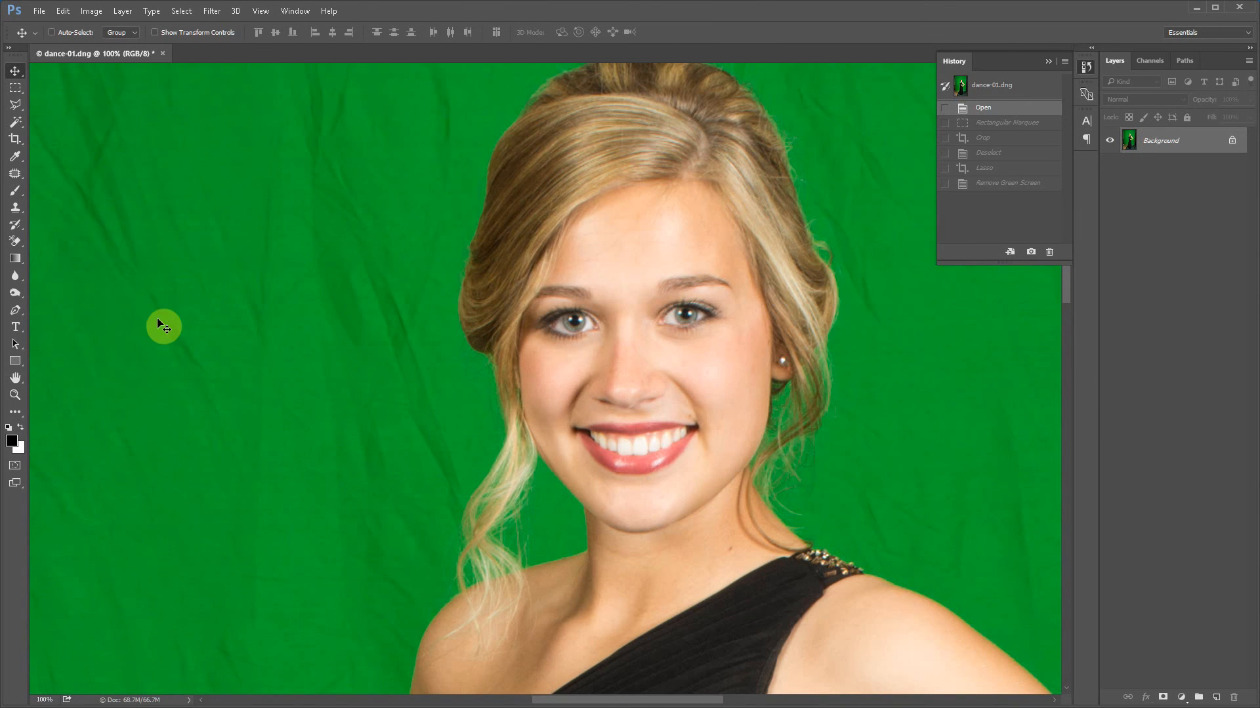
drag(15, 156, 63, 197)
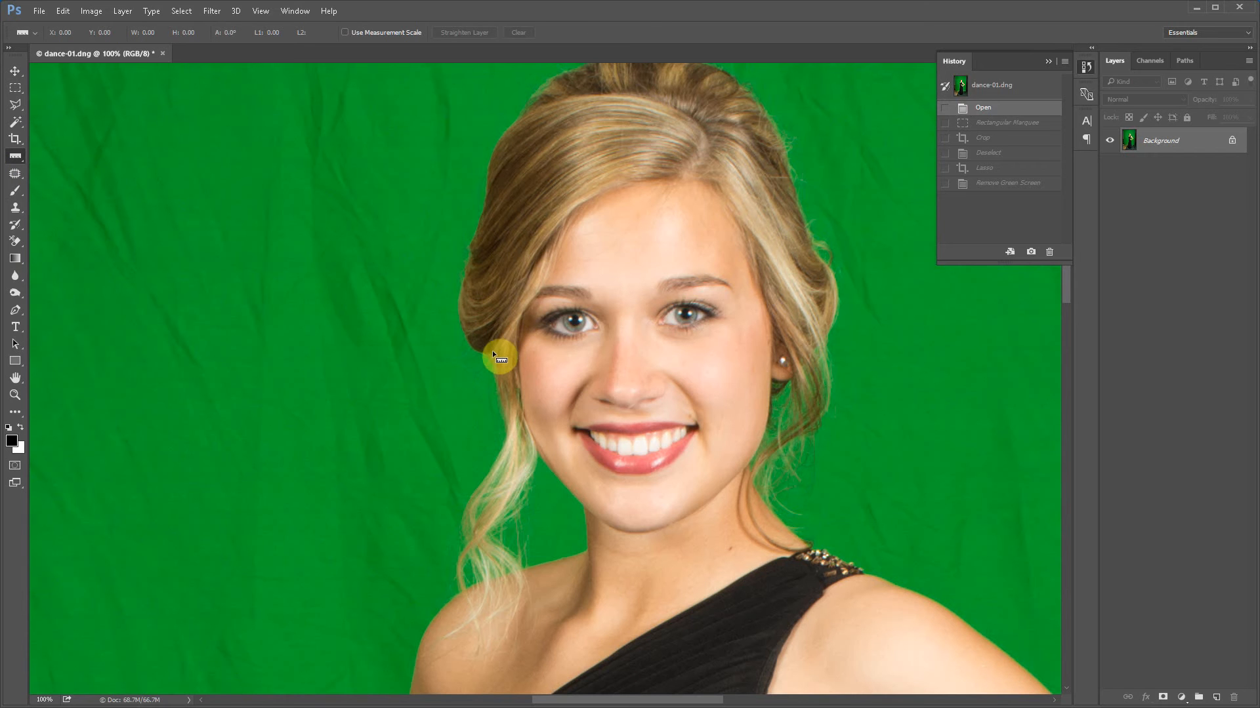
drag(493, 340, 808, 338)
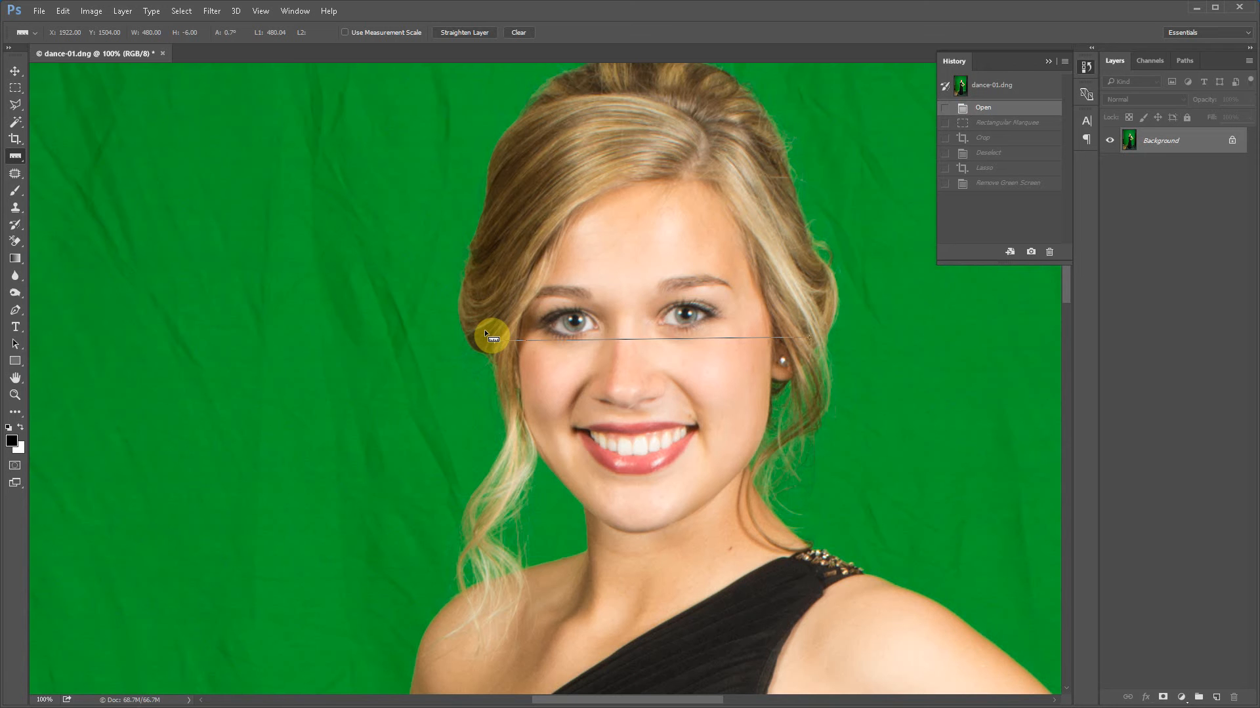
Sample the green backdrop beside and between the loose hair strands with the foreground Color Picker, and cancel without changing the colour.
key(ctrl+plus)
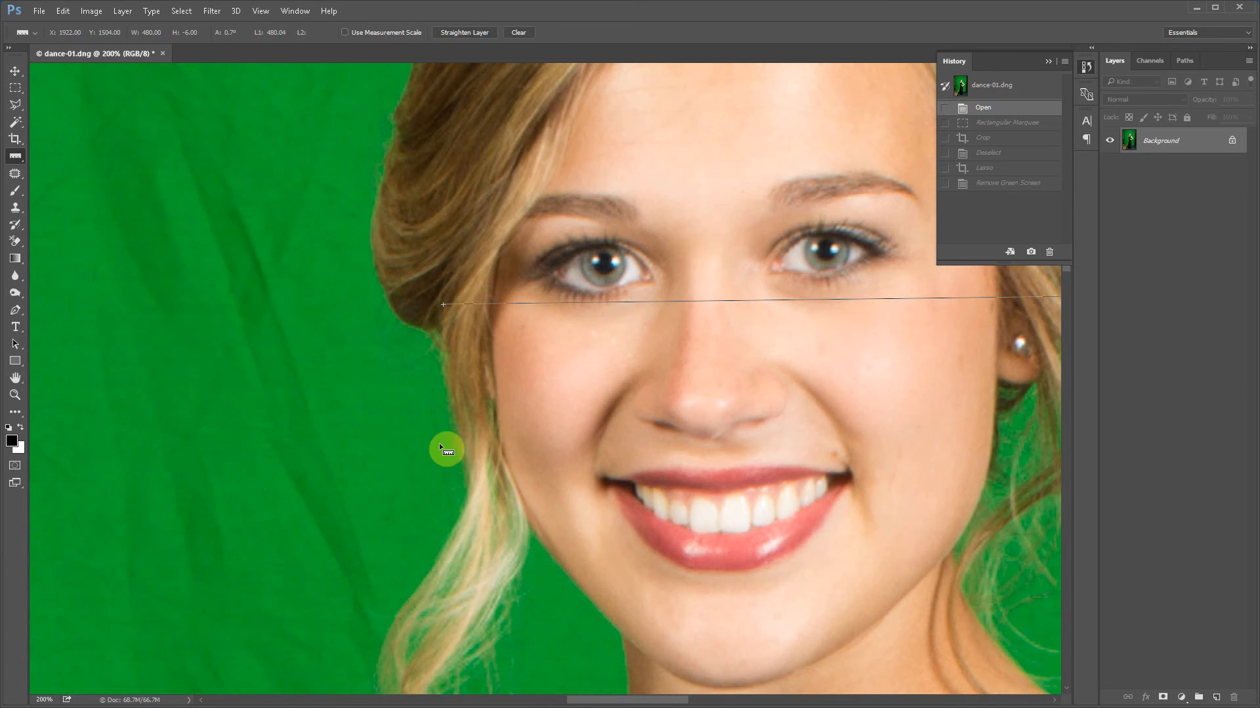
scroll(784, 508, down, 5)
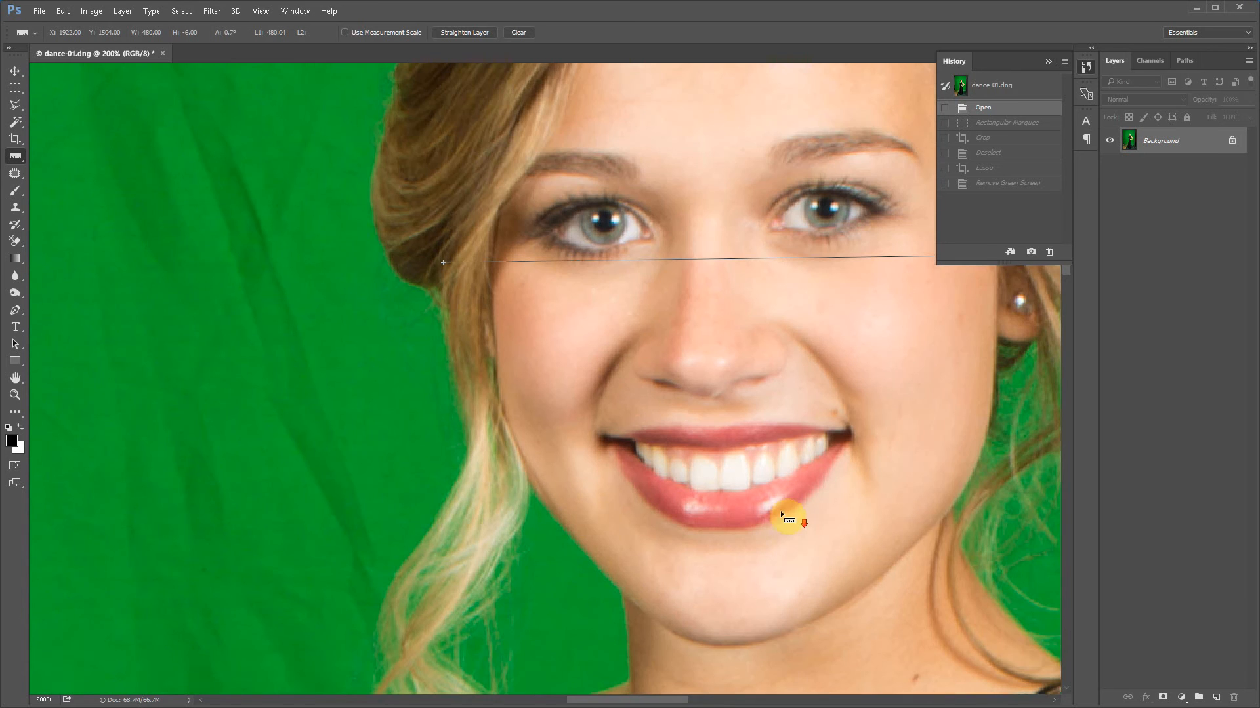
scroll(771, 501, down, 3)
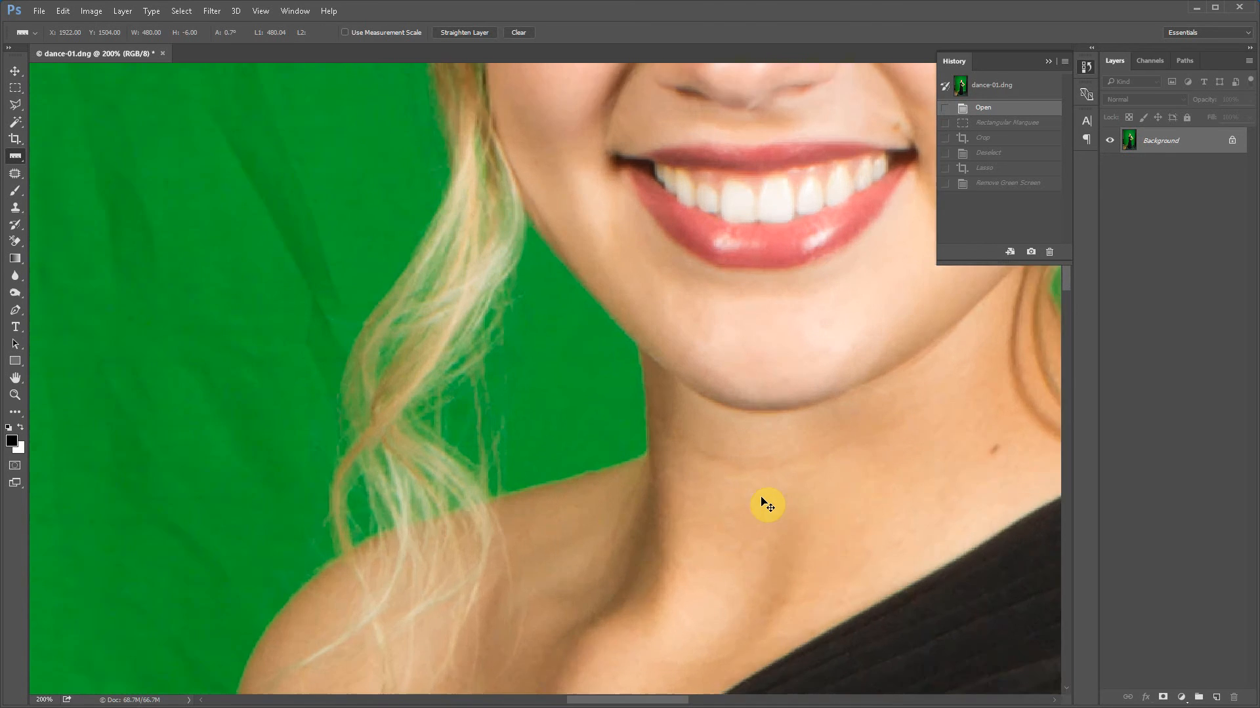
key(ctrl+plus)
key(ctrl+plus)
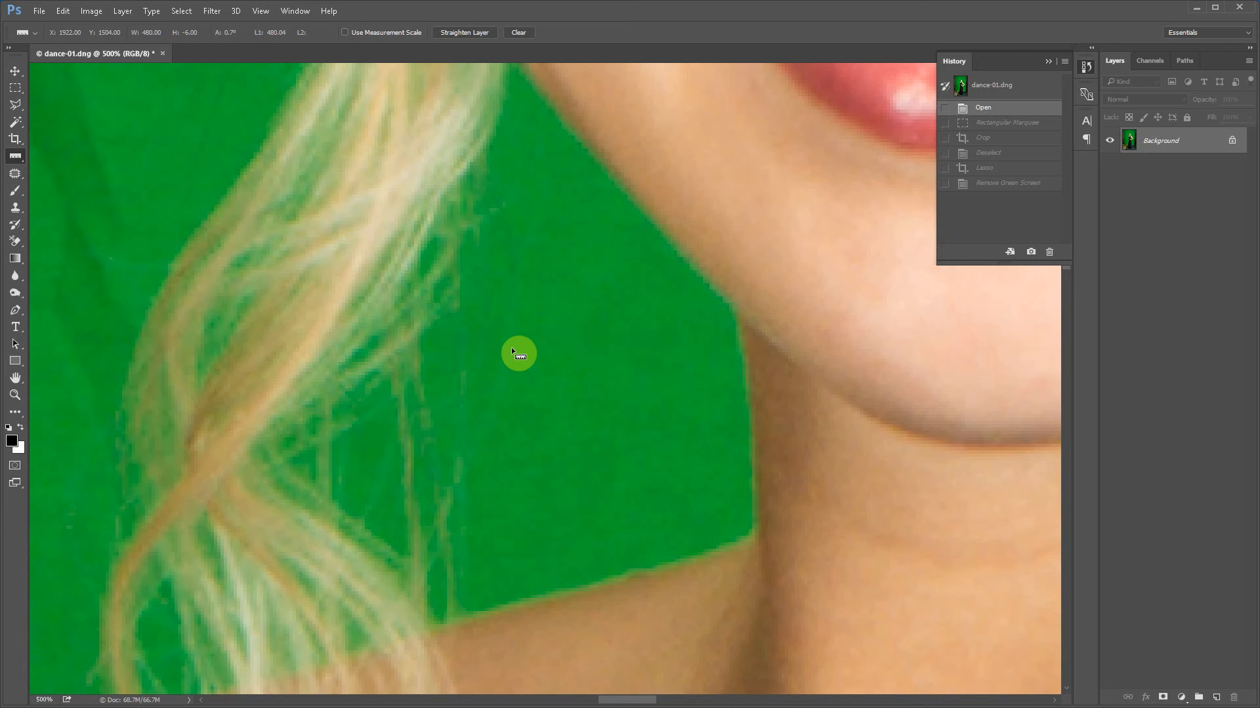
click(13, 442)
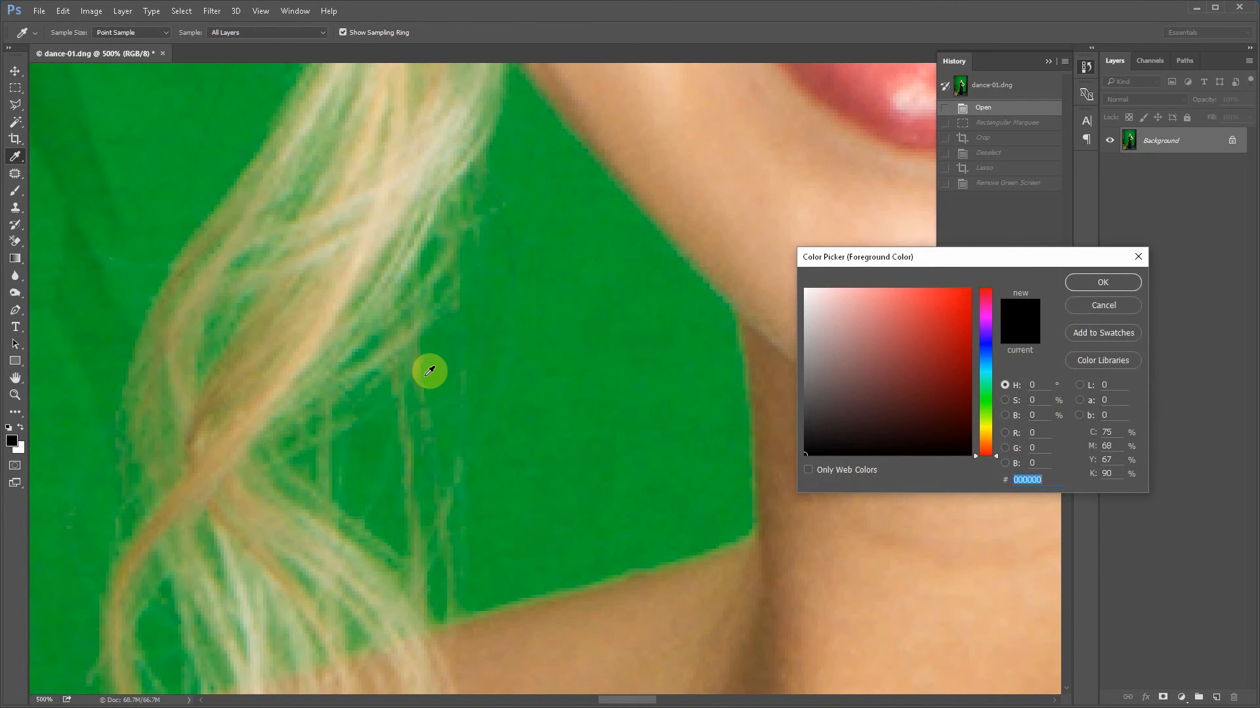
click(515, 339)
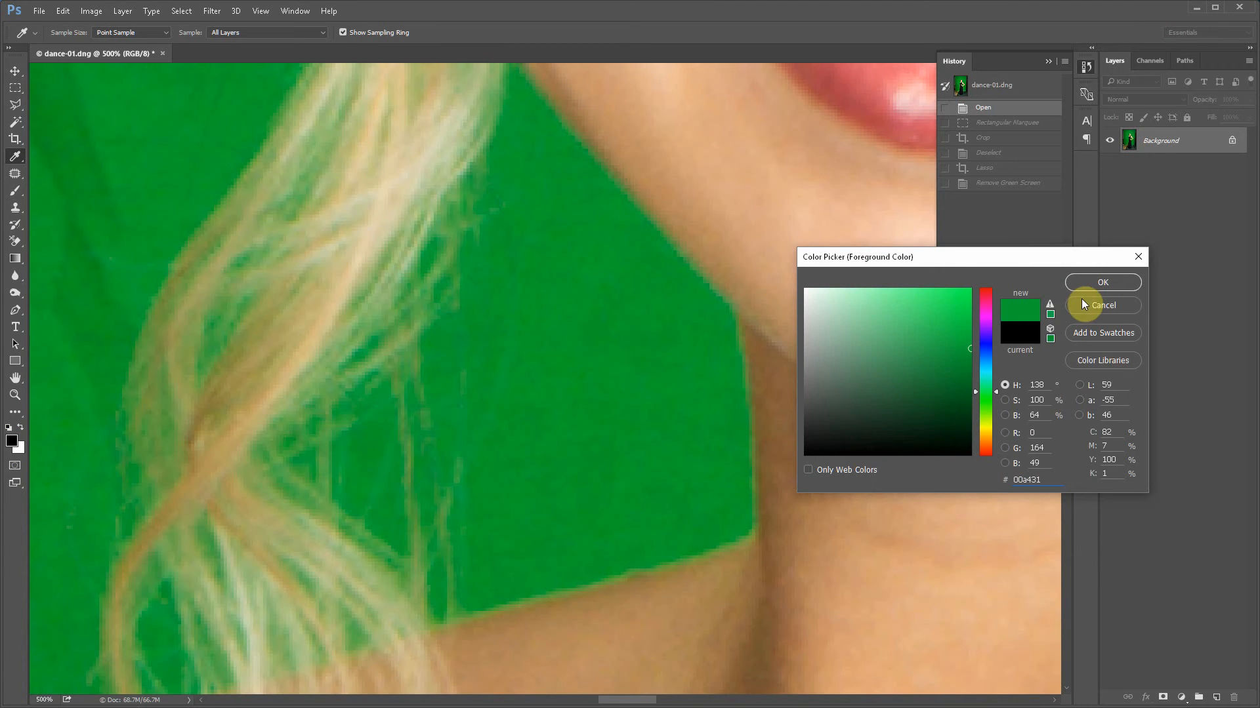
drag(1058, 258, 822, 266)
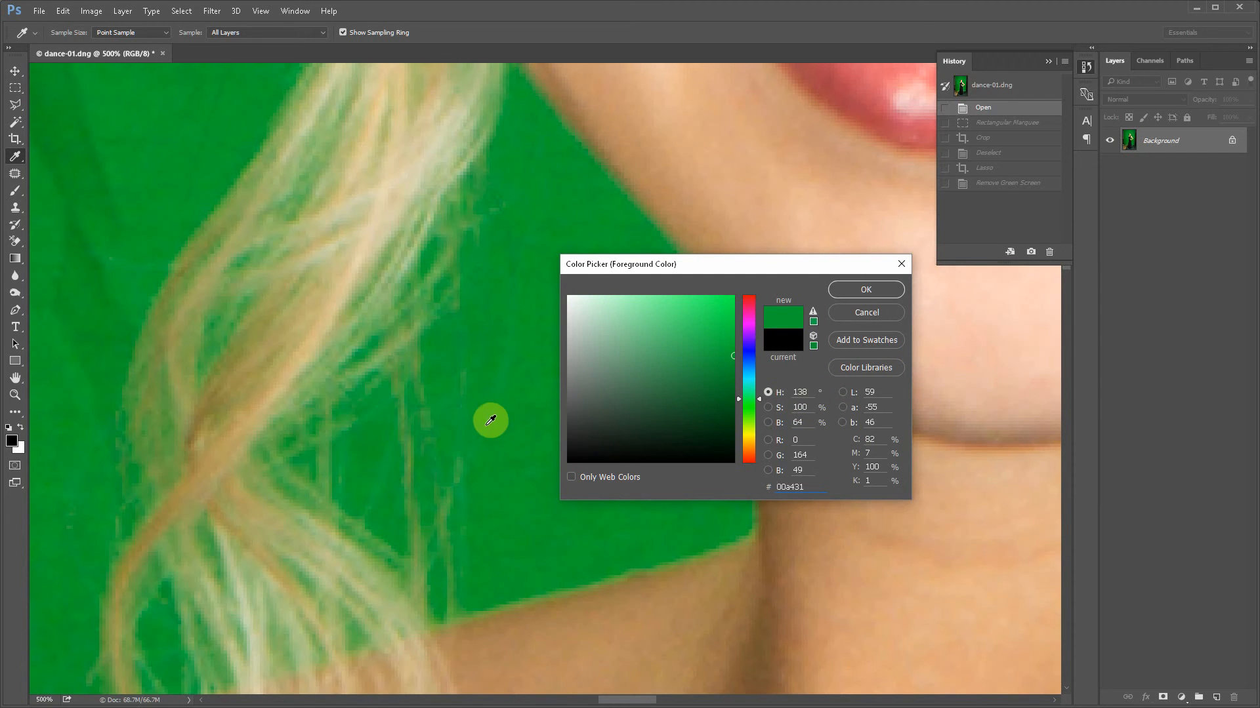
click(385, 464)
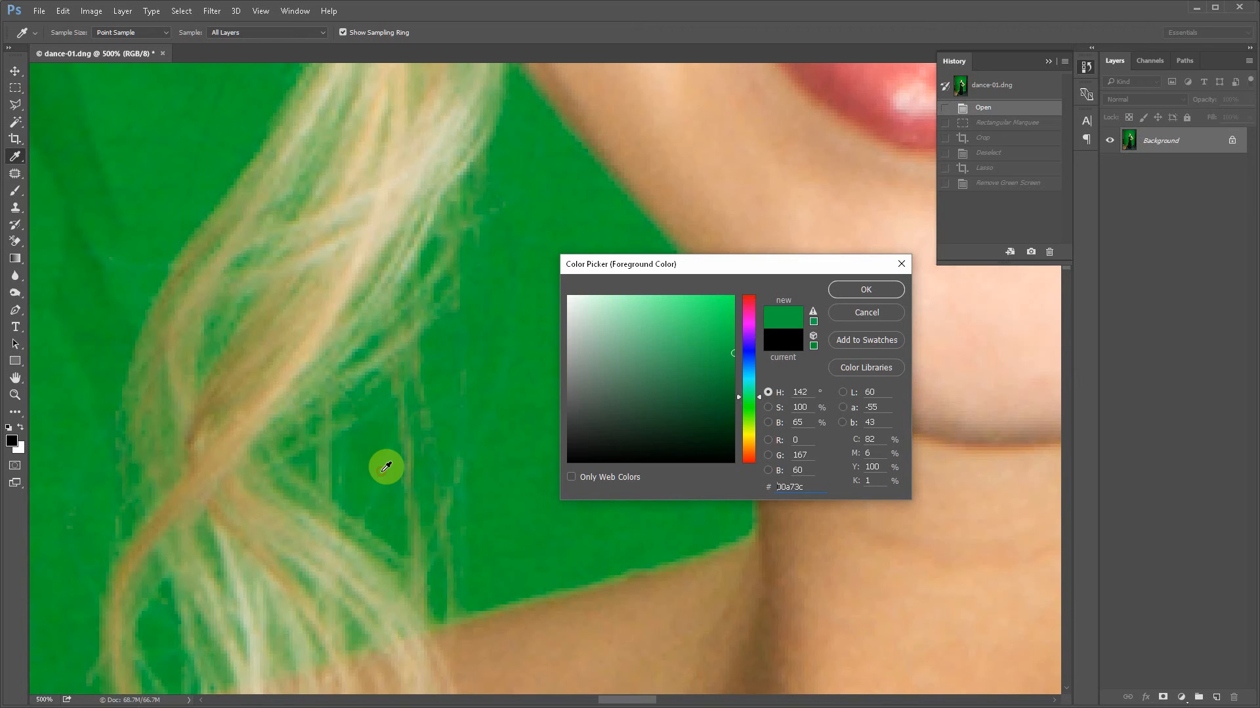
click(374, 410)
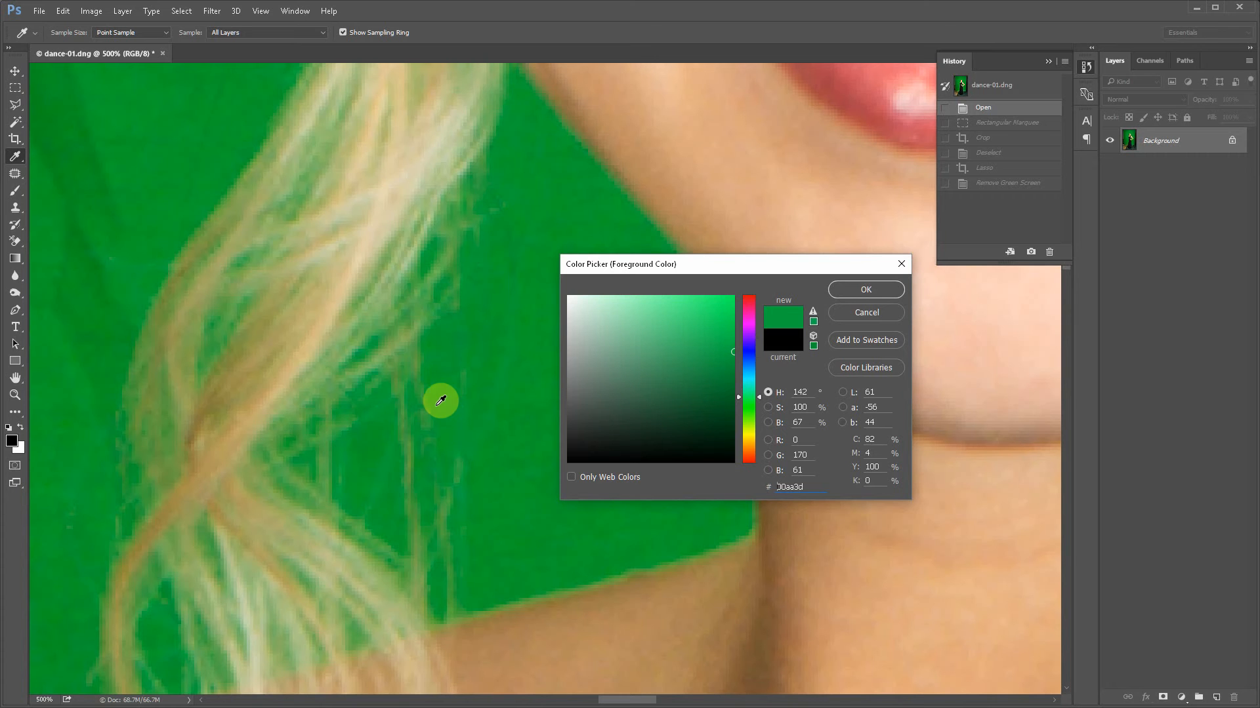
click(540, 440)
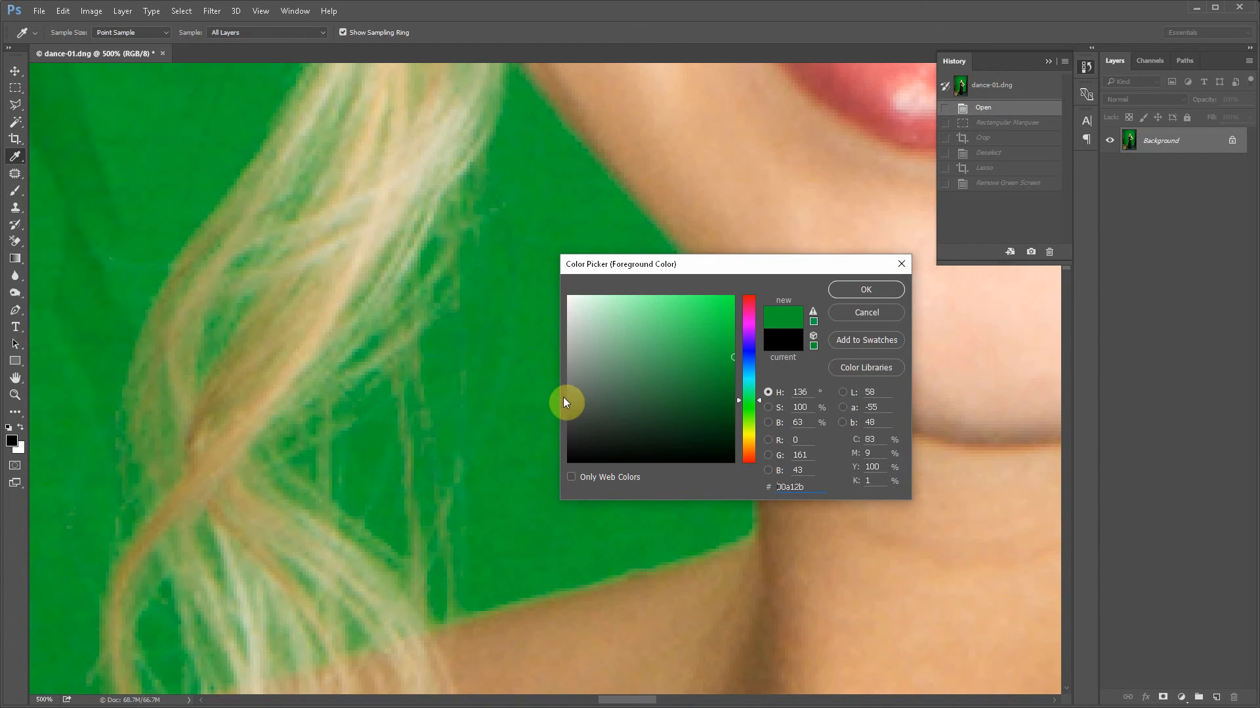
click(865, 312)
Display only the Red channel and inspect the subject's upper body against the backdrop.
key(shift+i)
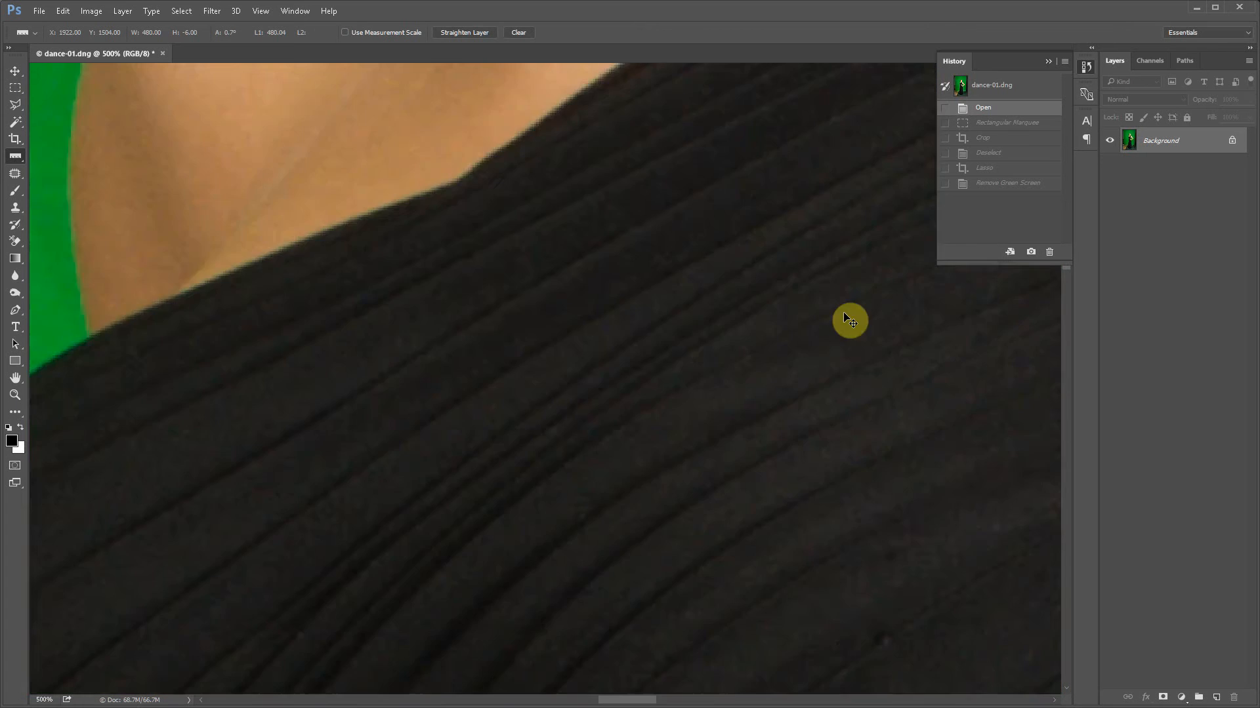
key(ctrl+0)
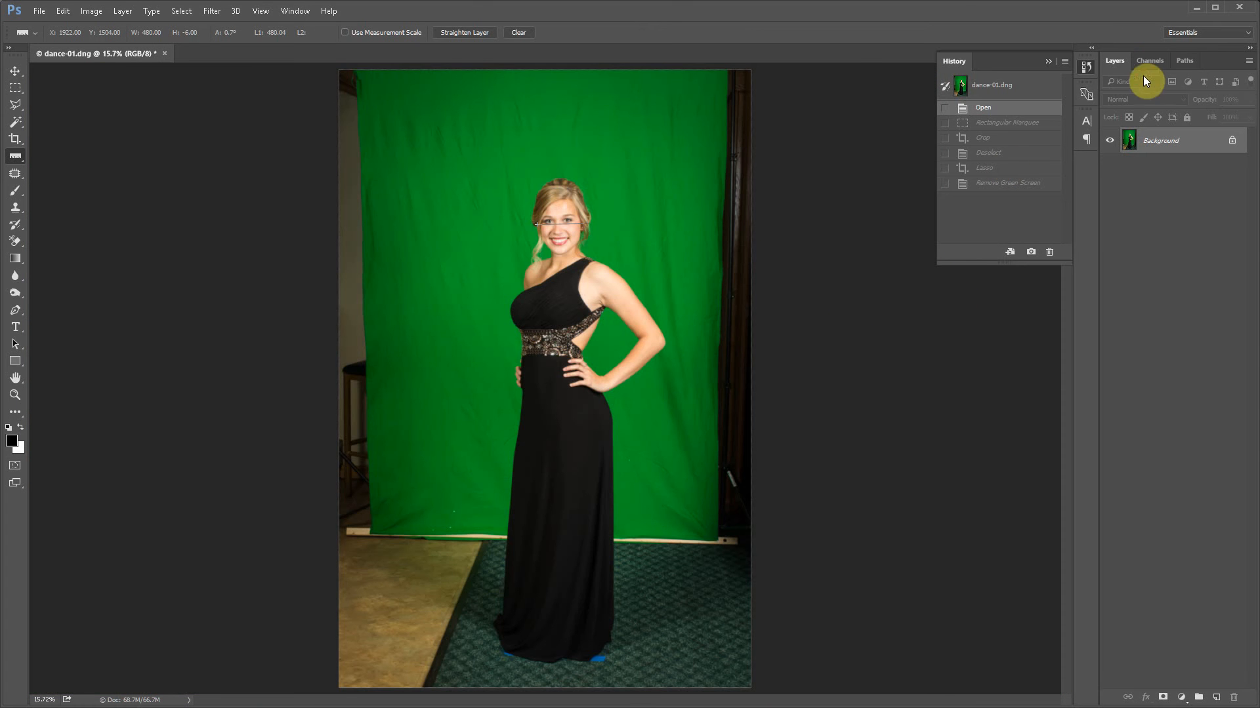
click(1155, 59)
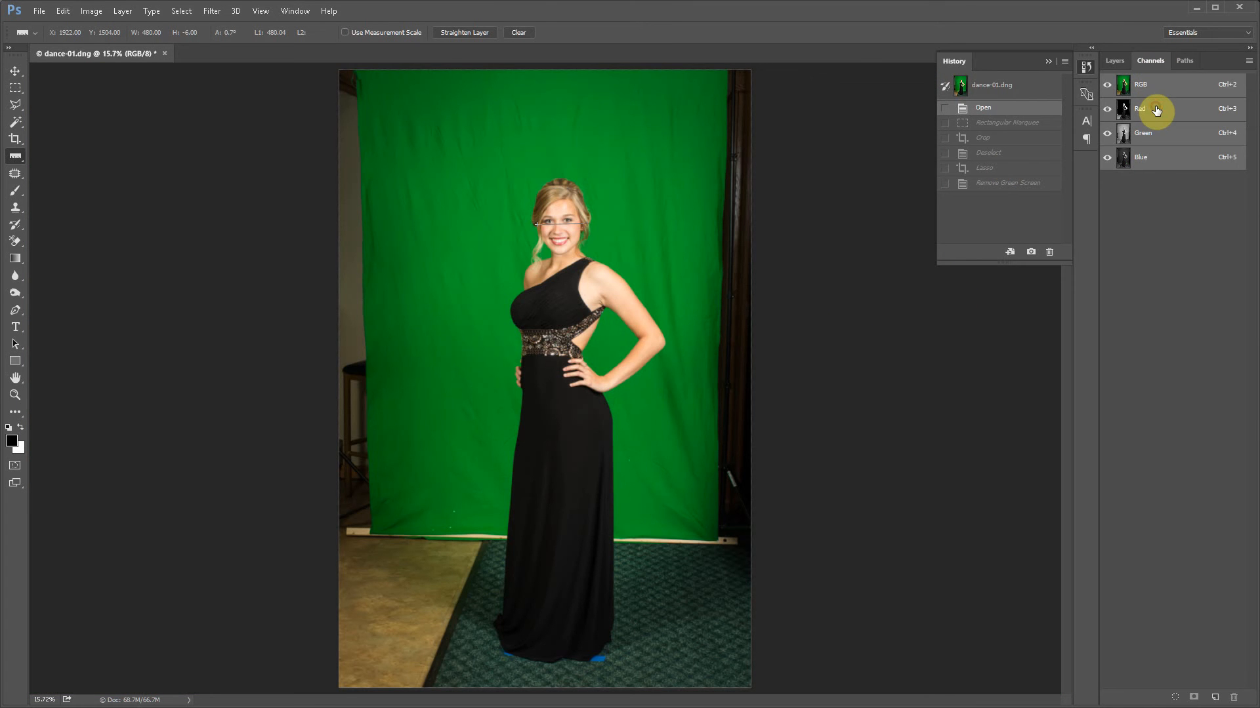
click(1133, 104)
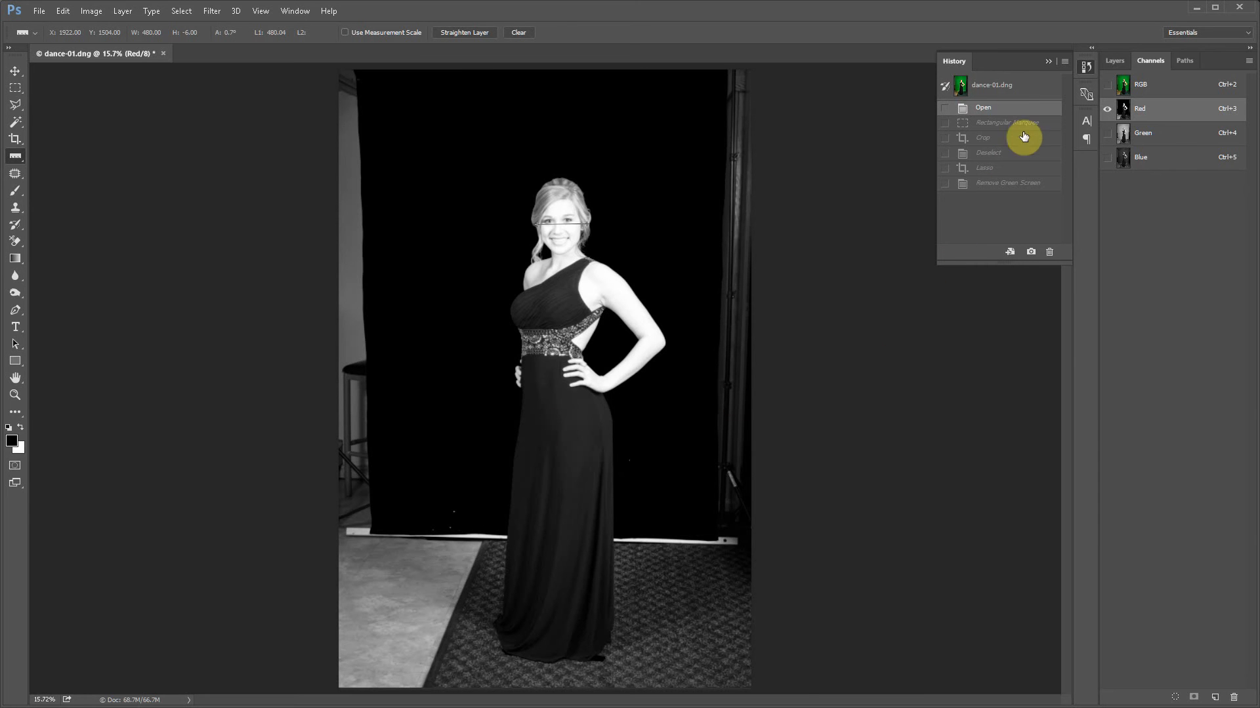
key(ctrl+plus)
key(ctrl+plus)
key(ctrl+plus)
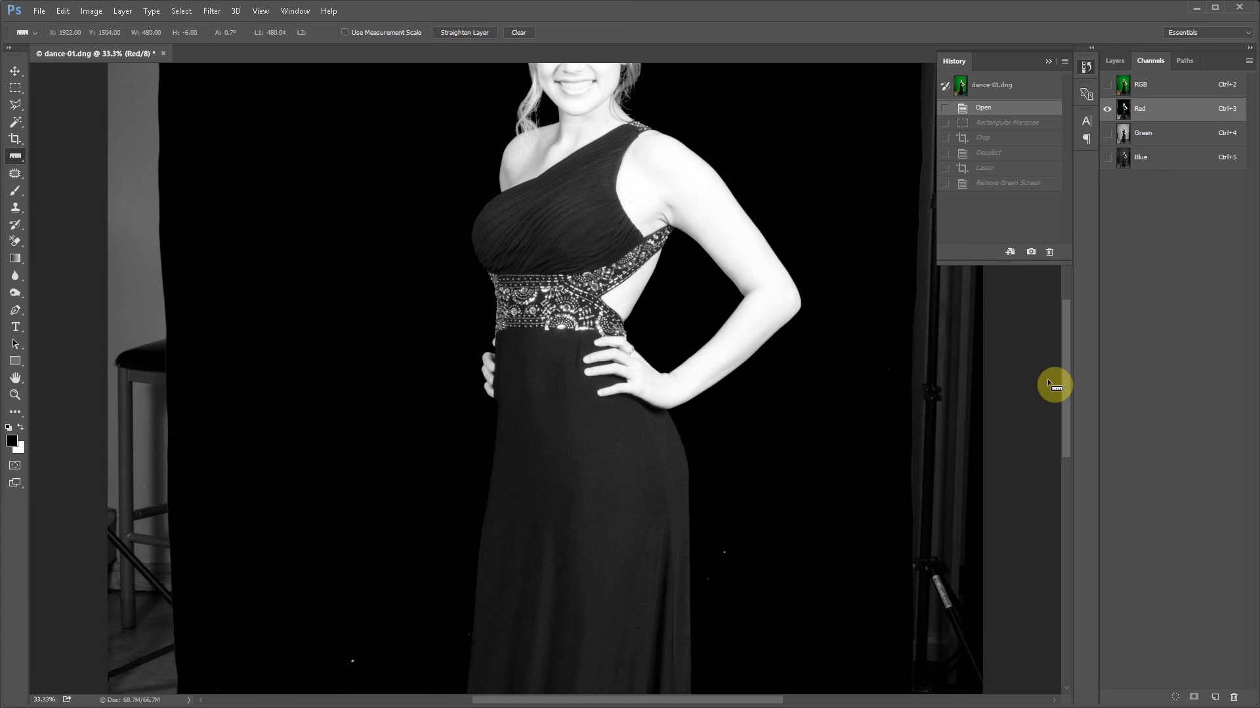
drag(1063, 379, 1051, 315)
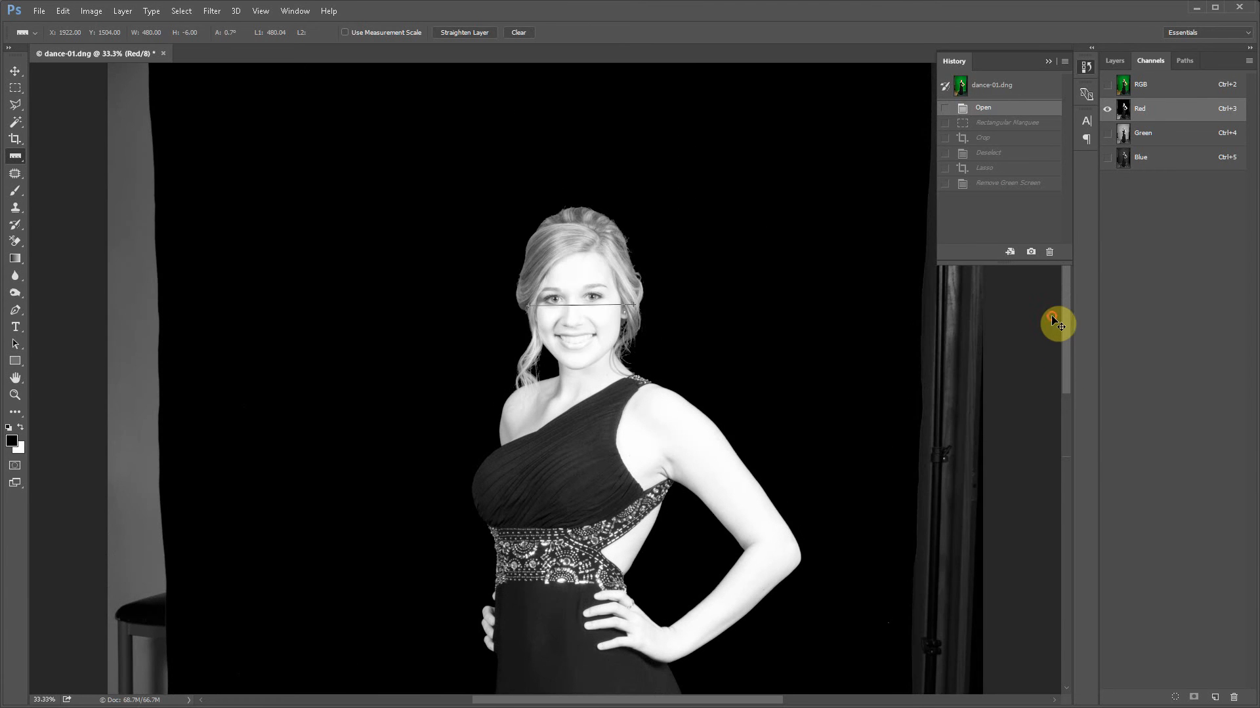
Examine the loose hair beside the chin at 200% in the Red channel, and compare it in the Green and Blue channels individually.
key(ctrl+plus)
key(ctrl+plus)
key(ctrl+plus)
scroll(985, 369, up, 3)
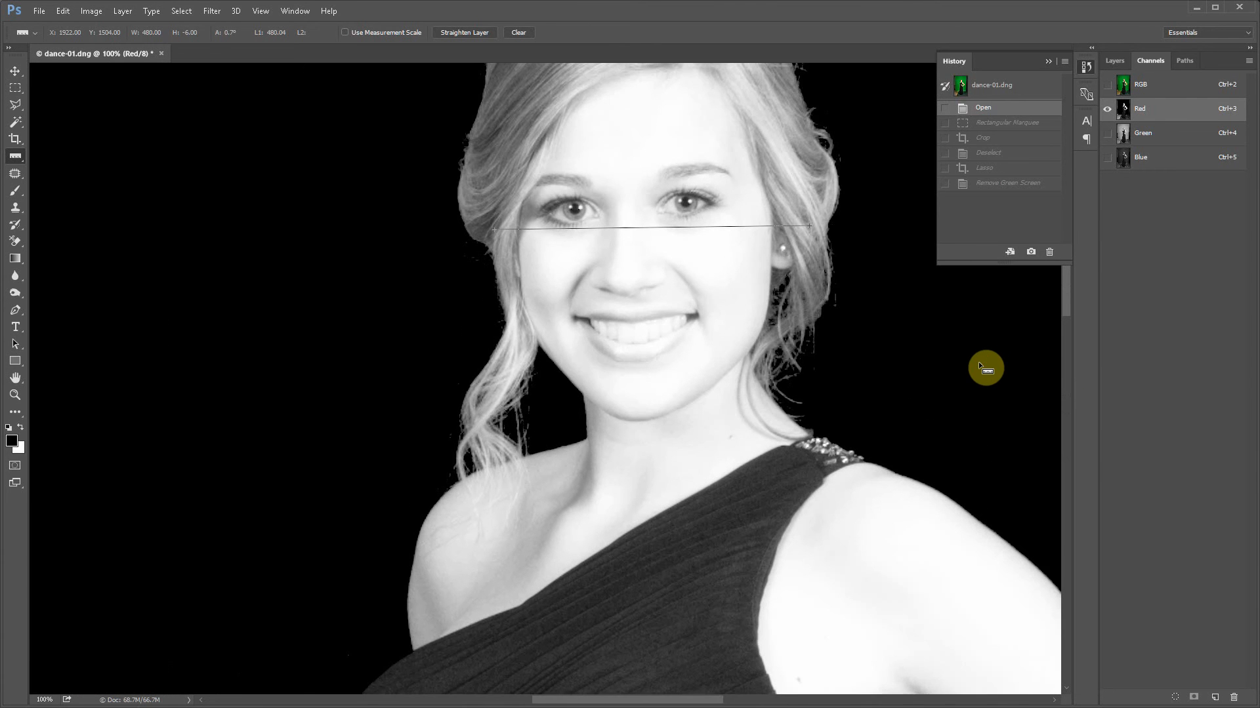
key(ctrl+plus)
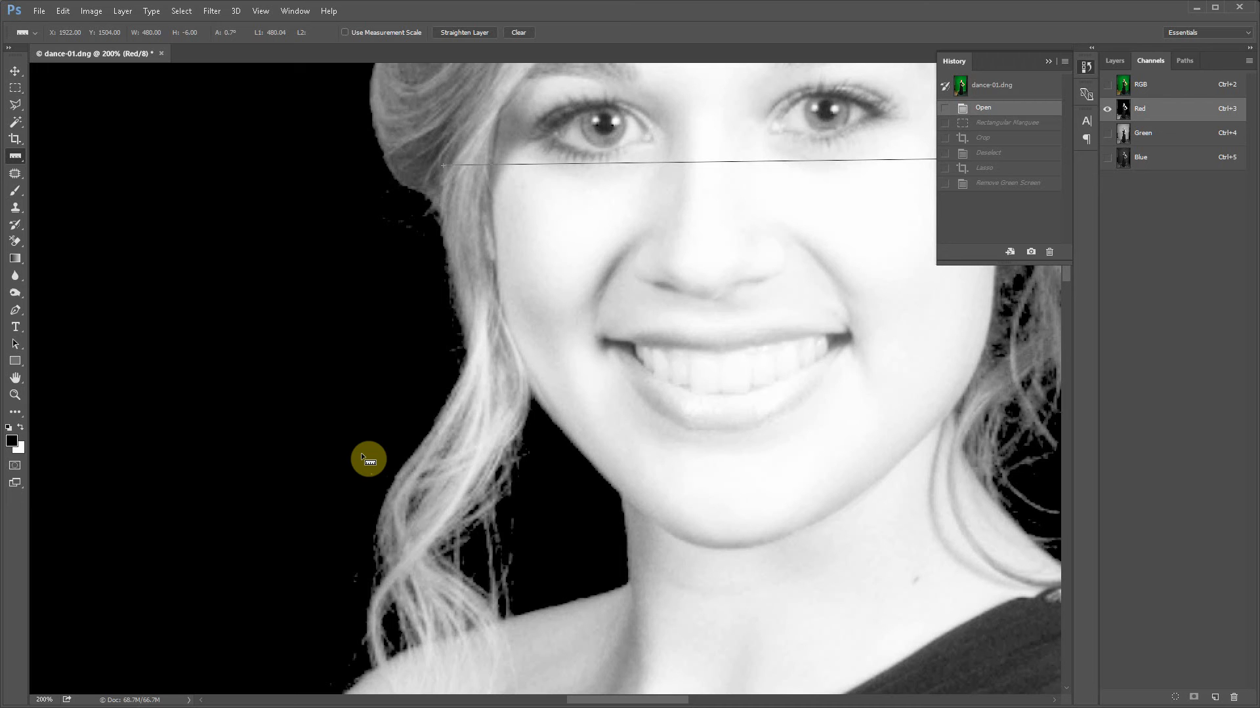
click(1227, 133)
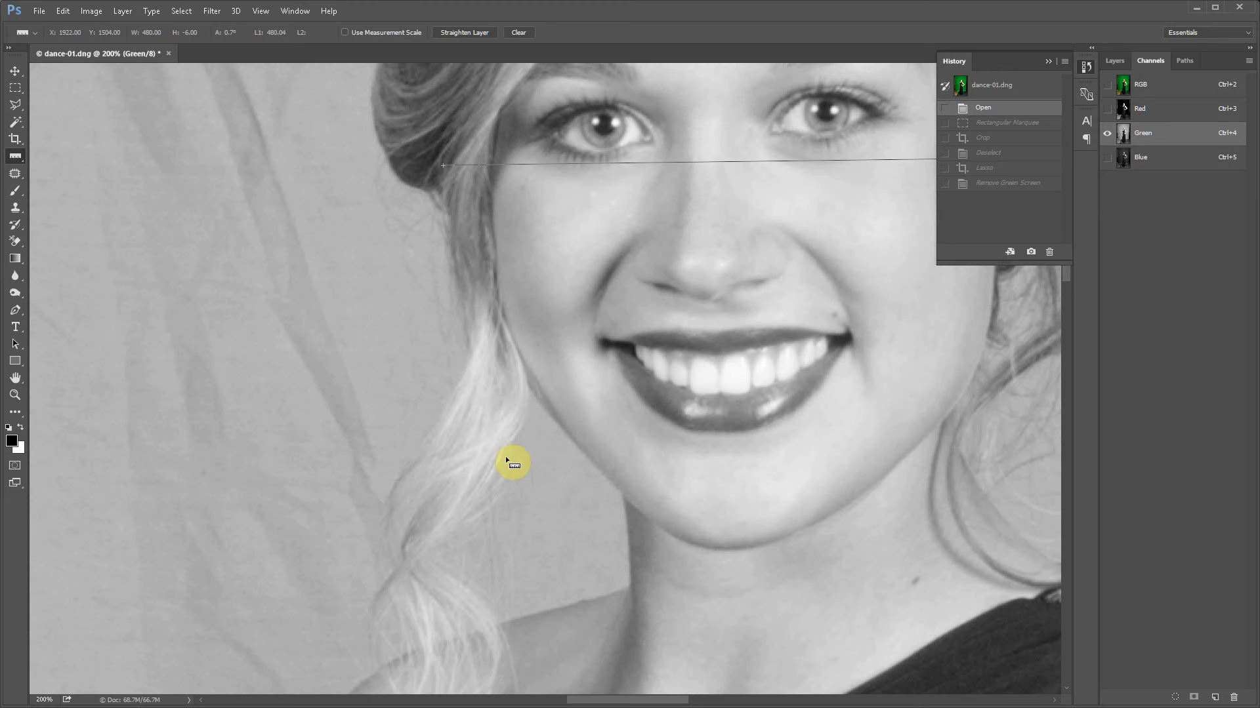
click(1165, 153)
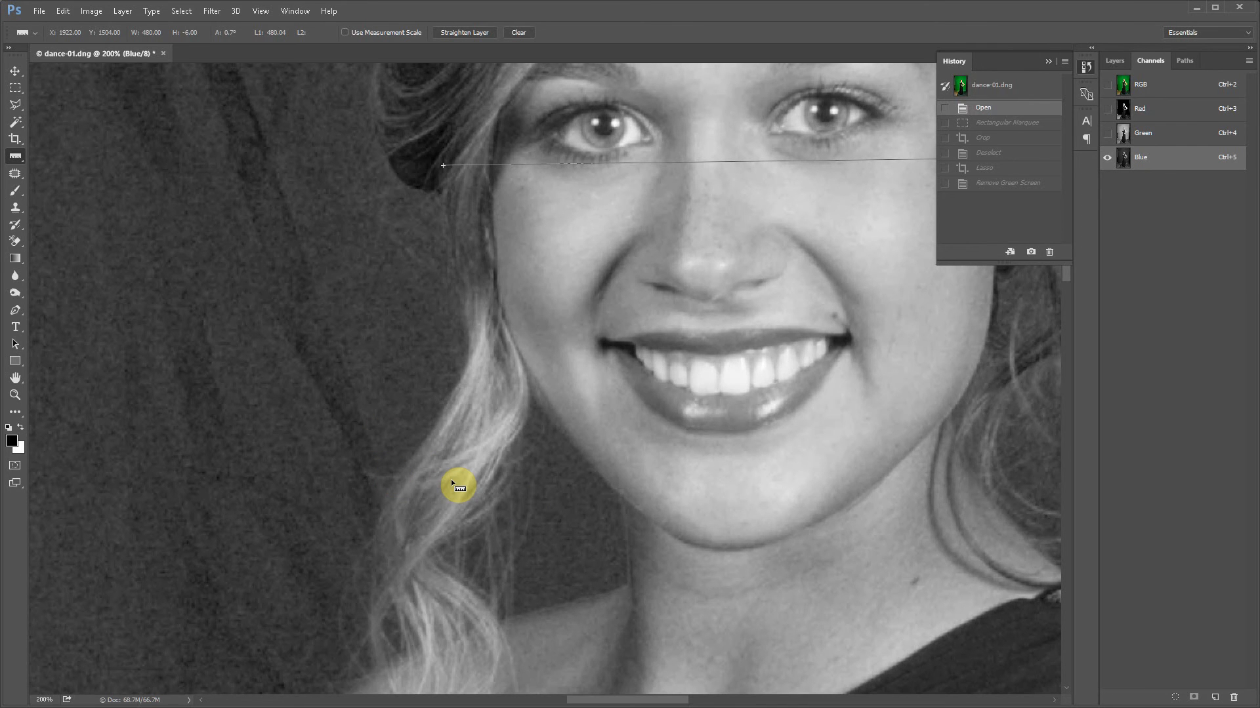
Review the Red channel at close range and across the whole image, and restore the composite RGB view.
click(1158, 110)
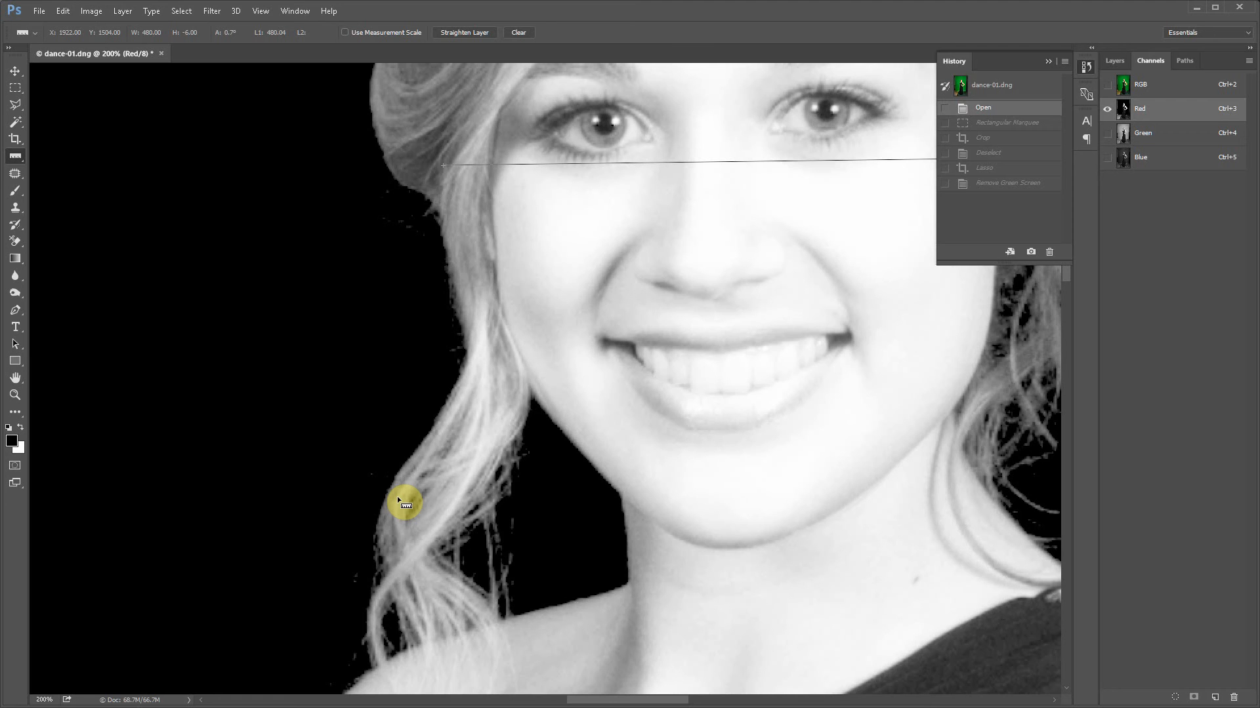
key(ctrl+0)
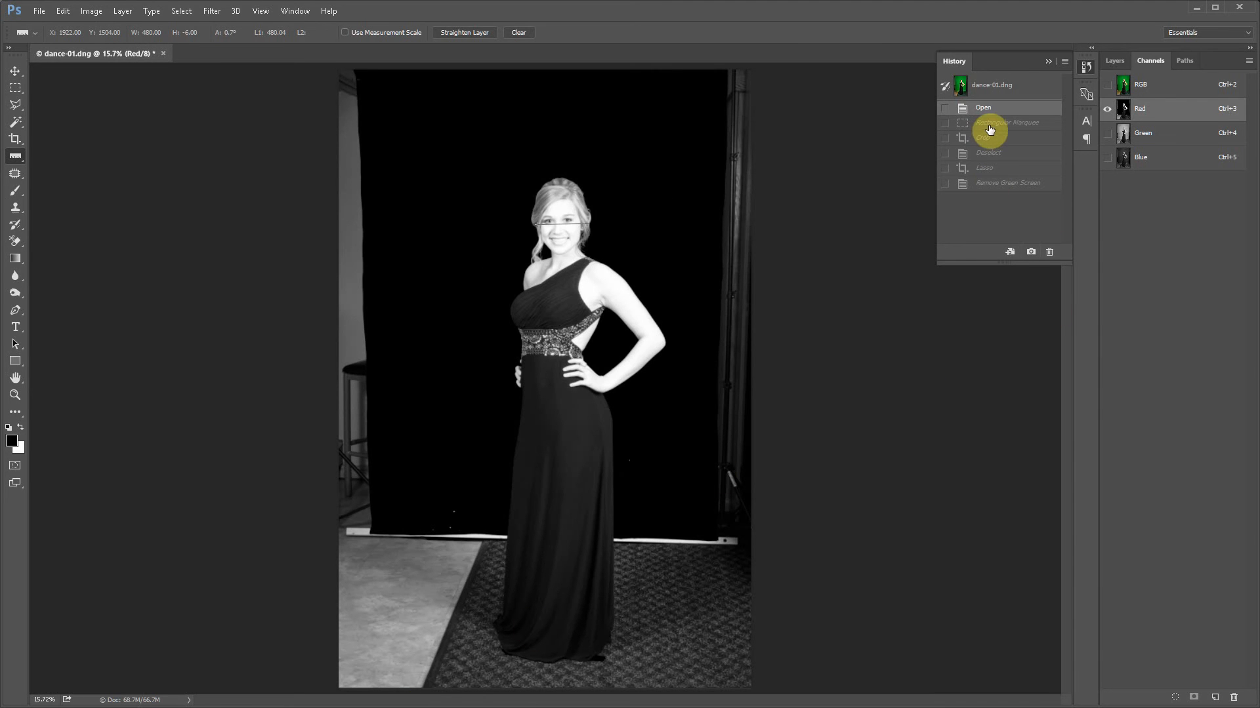
click(1166, 91)
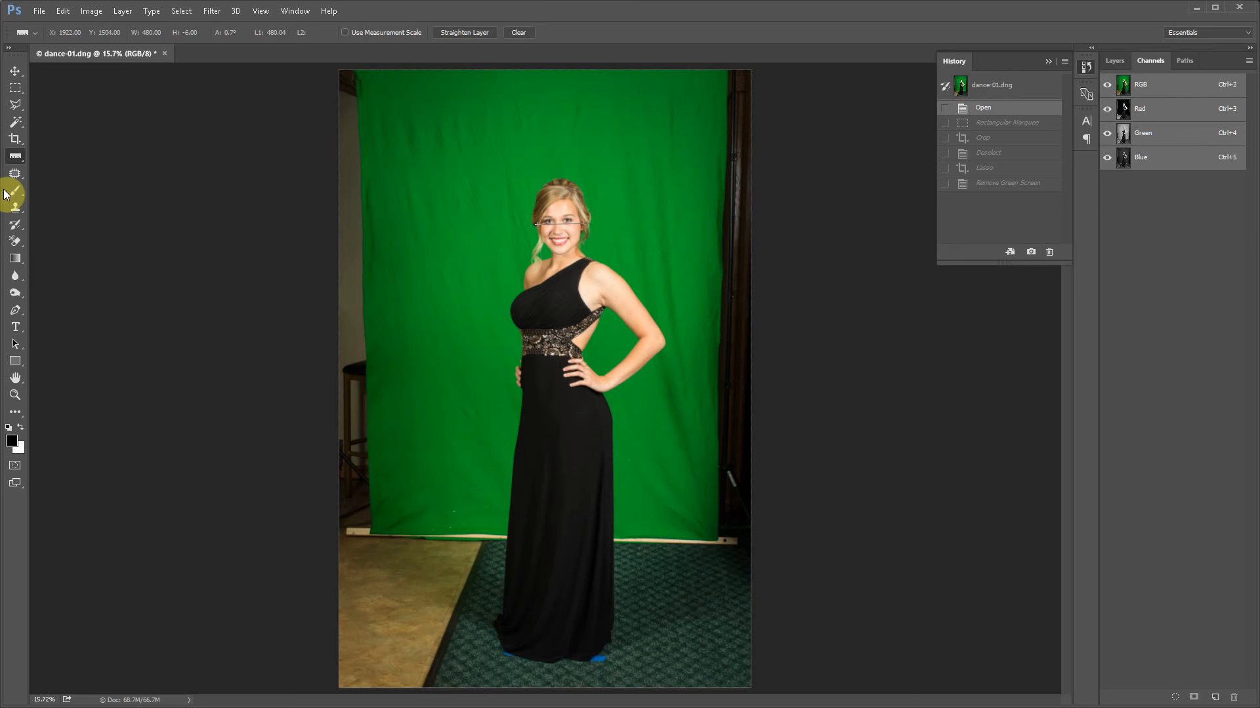
Crop the image to a rectangular marquee around the subject from above the head to the backdrop's lower edge, and deselect.
click(16, 88)
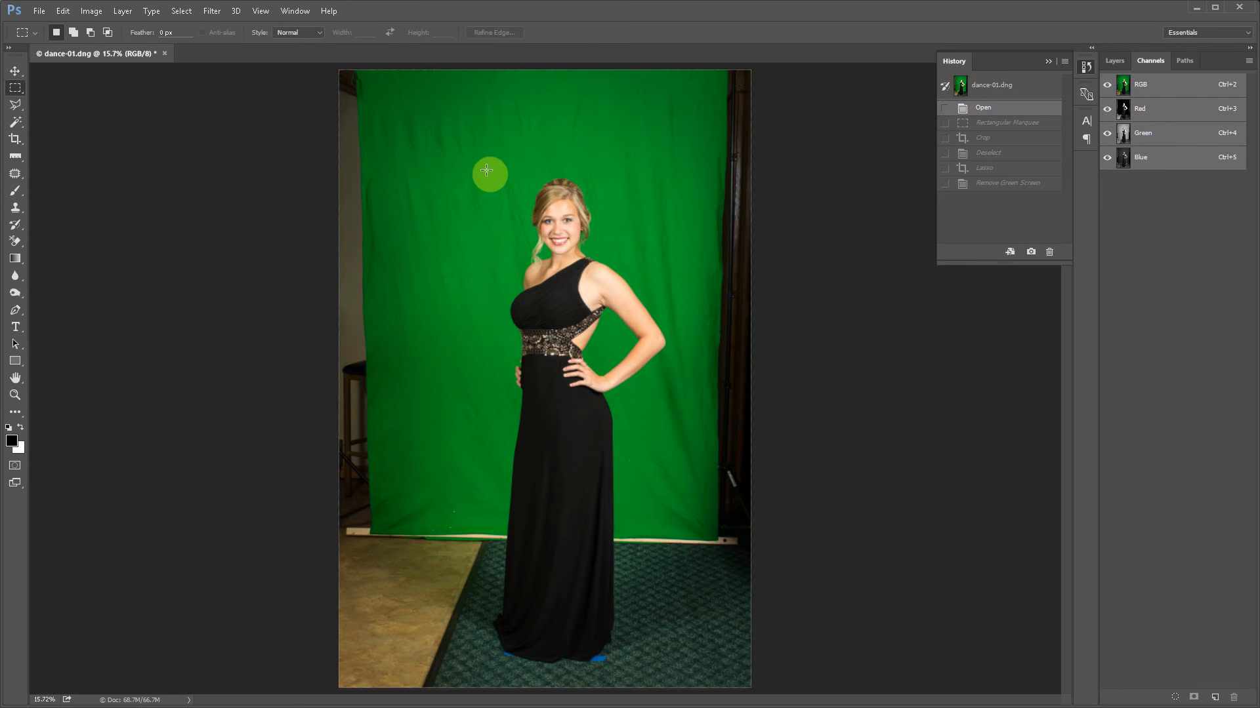
drag(487, 171, 673, 533)
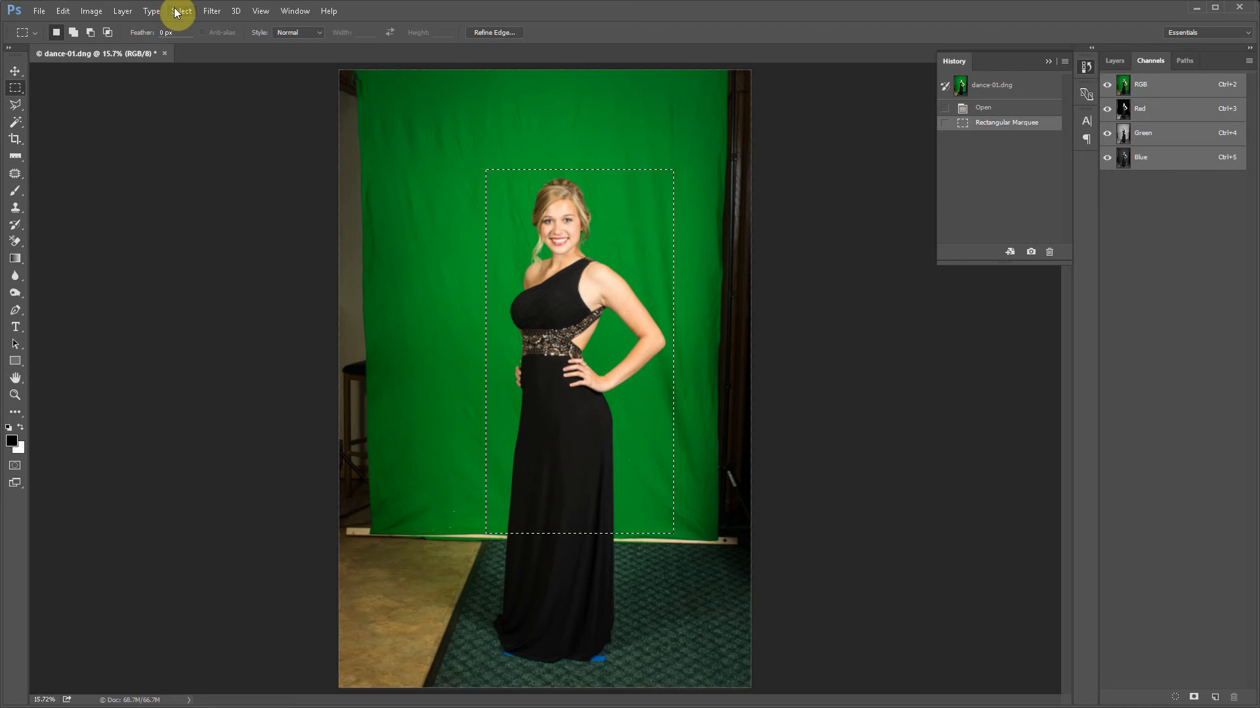
click(92, 11)
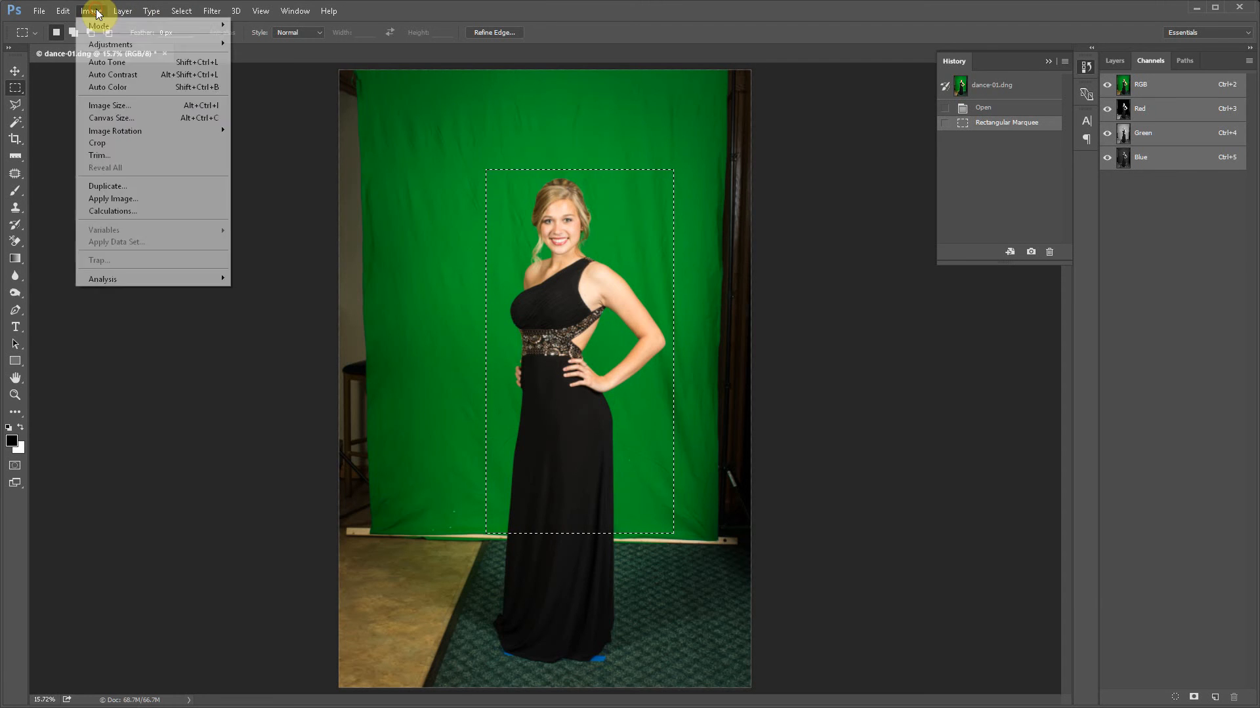
click(126, 143)
key(ctrl+d)
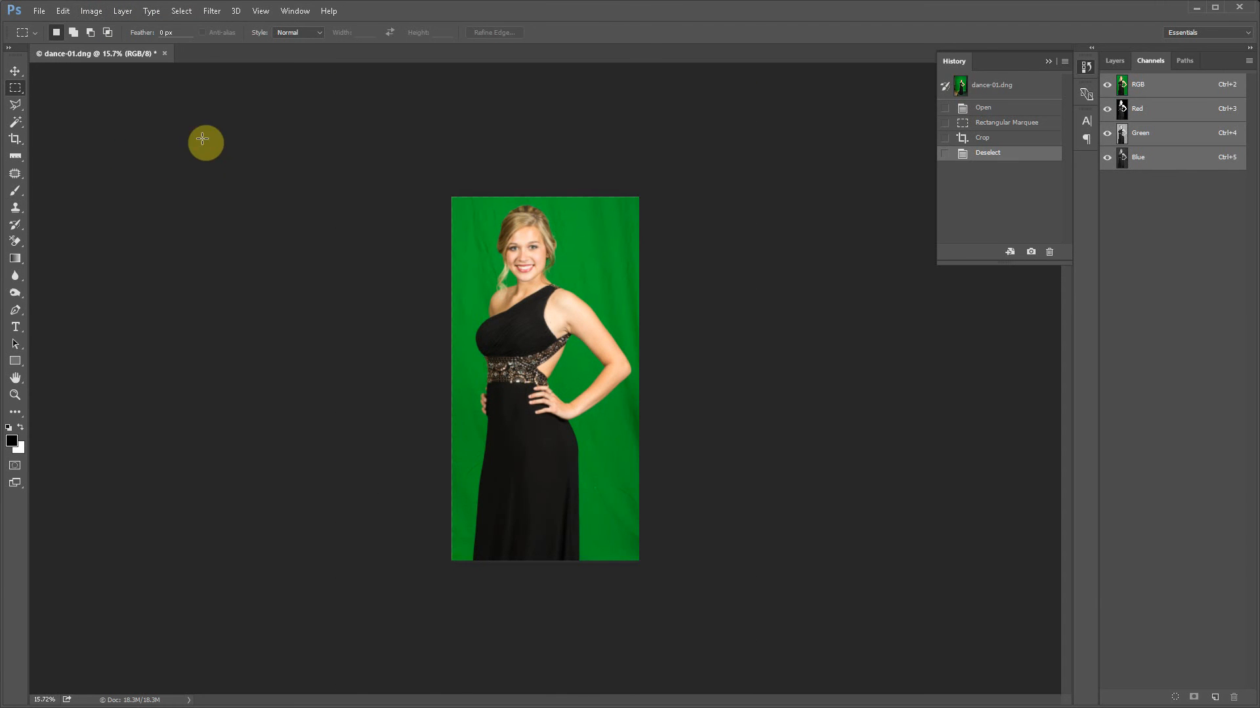
Check the cropped image's pixel dimensions and resolution in Image Size, and cancel without resizing.
click(95, 11)
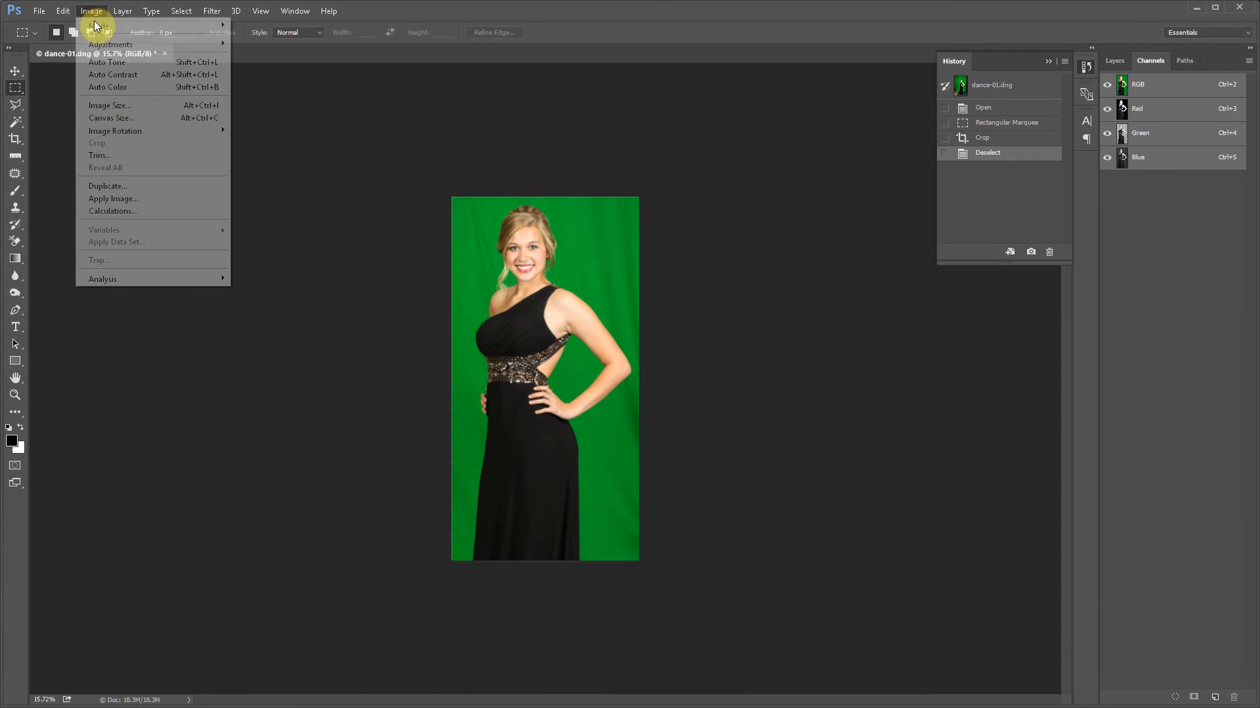
click(113, 106)
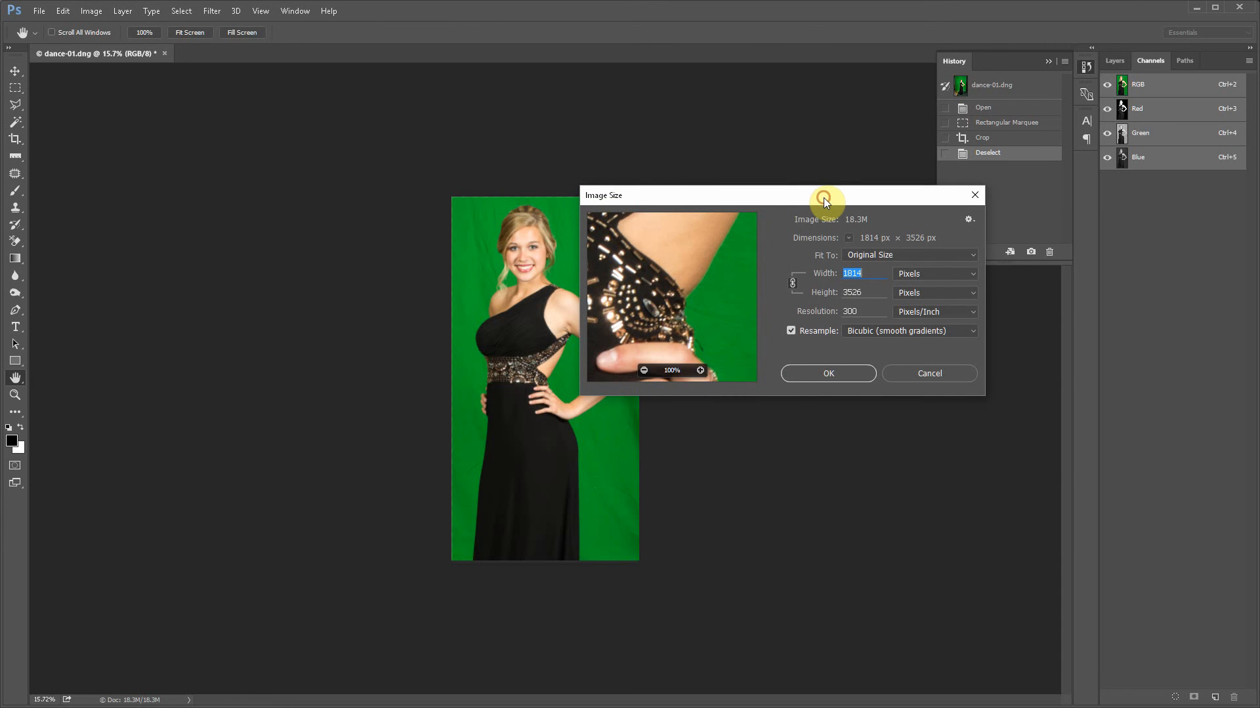
drag(824, 198, 852, 171)
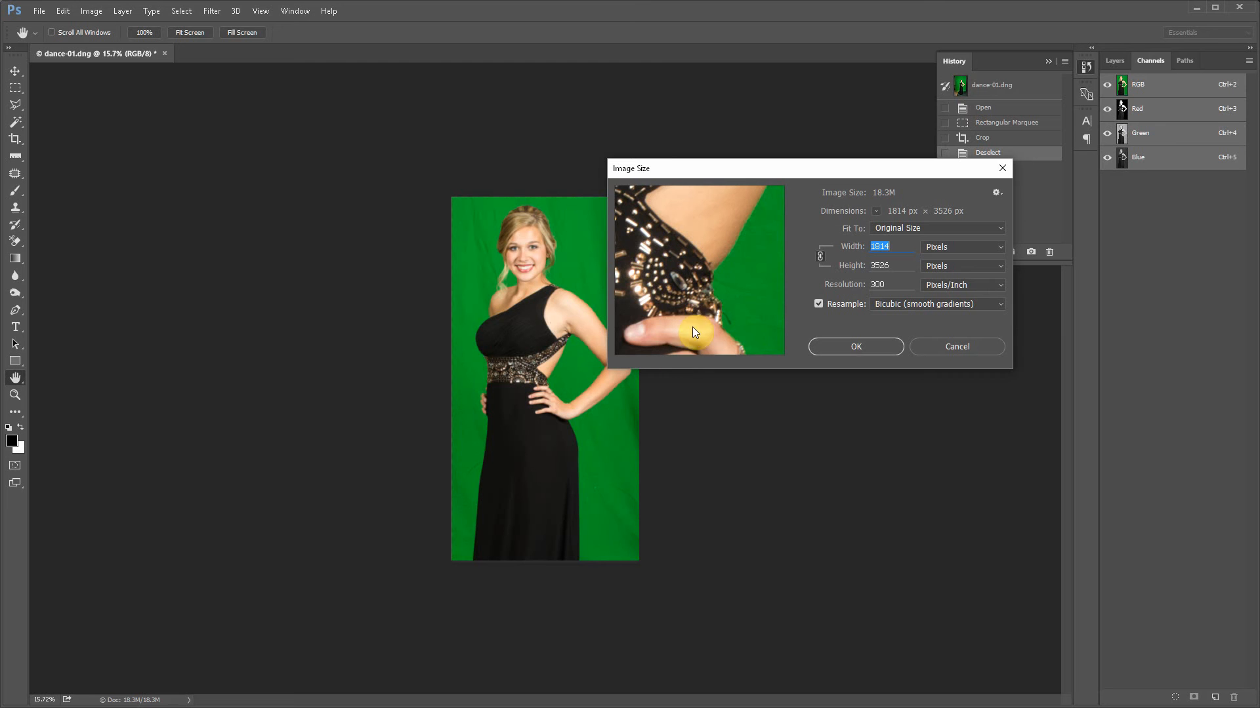
mouse_move(694, 318)
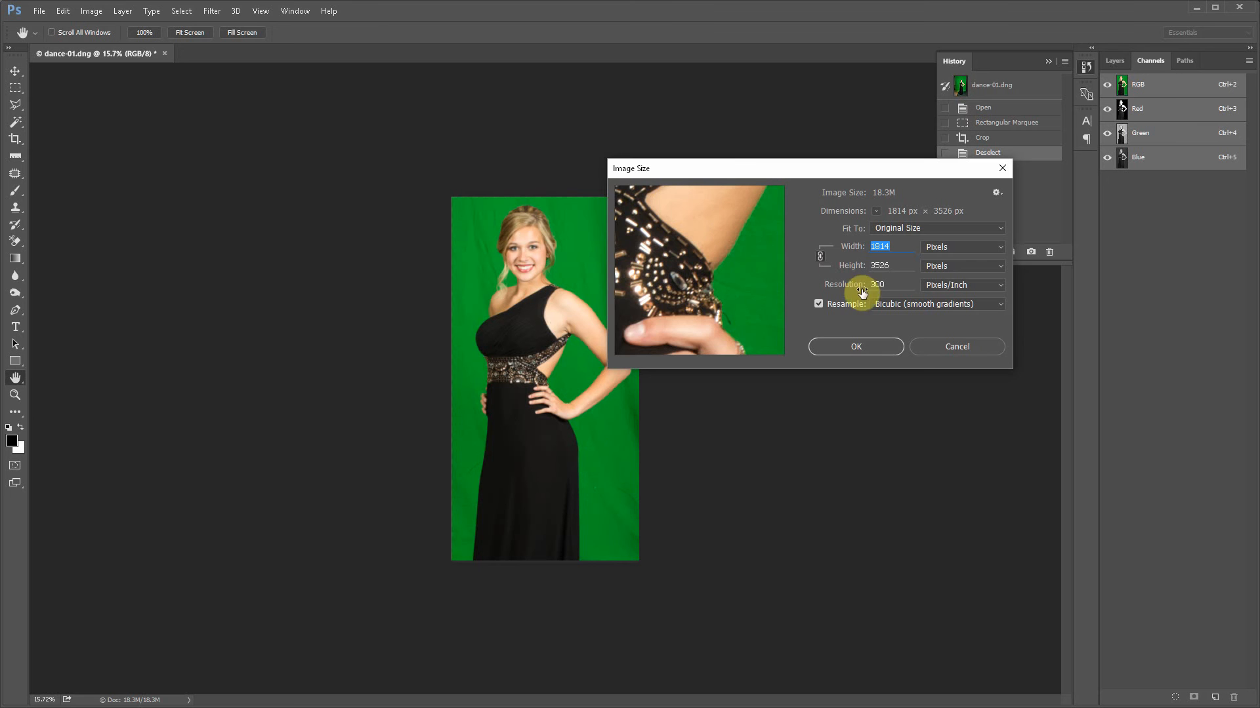
click(921, 353)
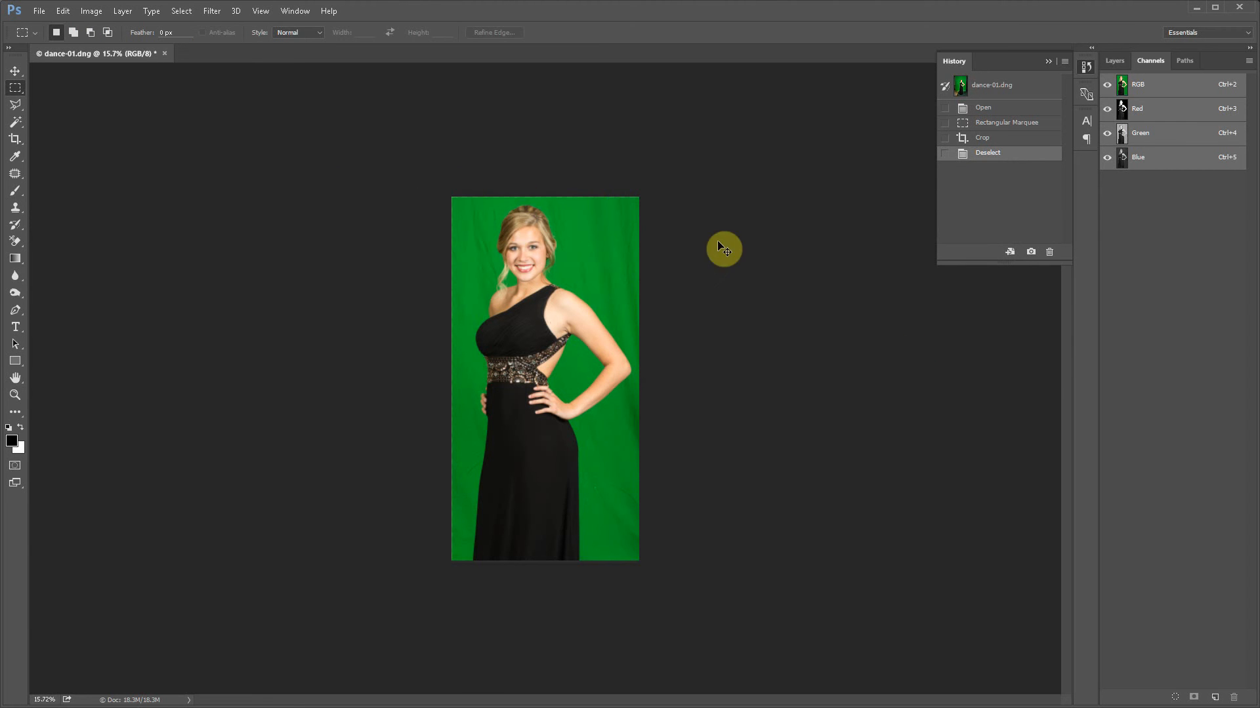
Collapse the History panel and draw a freehand Lasso selection around all the hair, including the loose strands, leaving out the chin.
key(ctrl+plus)
key(ctrl+plus)
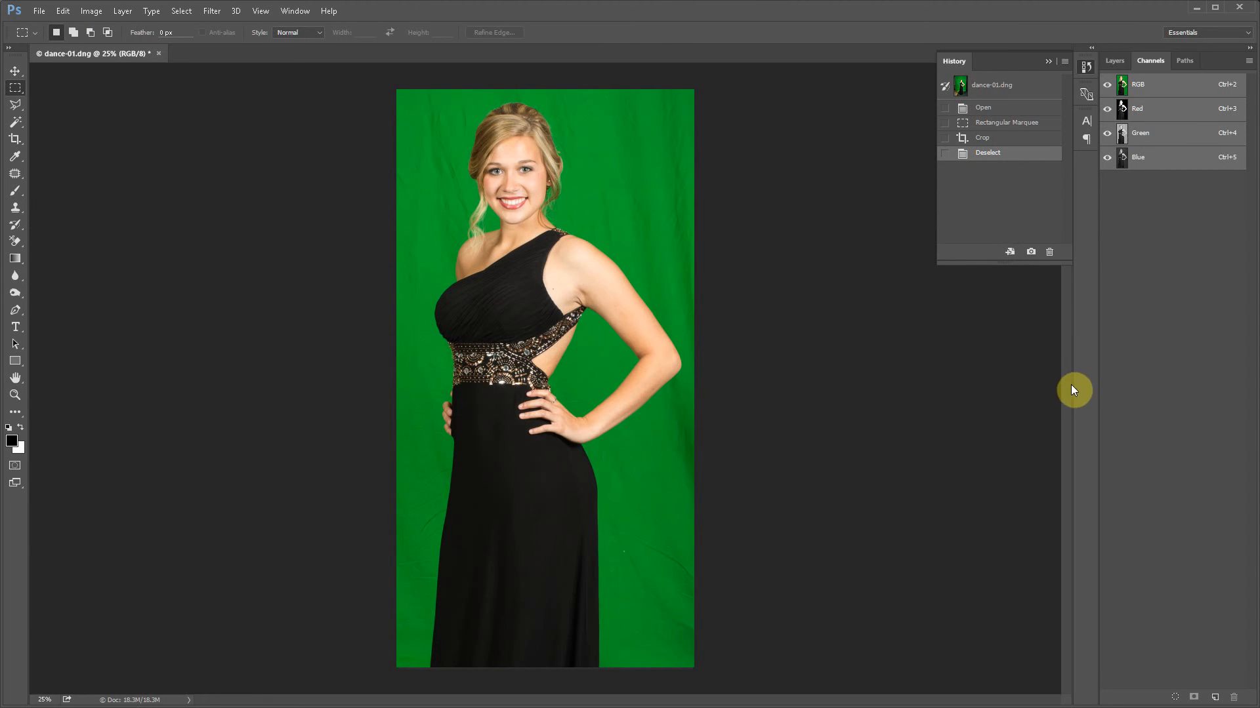
click(1048, 62)
key(ctrl+plus)
key(ctrl+plus)
key(ctrl+plus)
key(ctrl+plus)
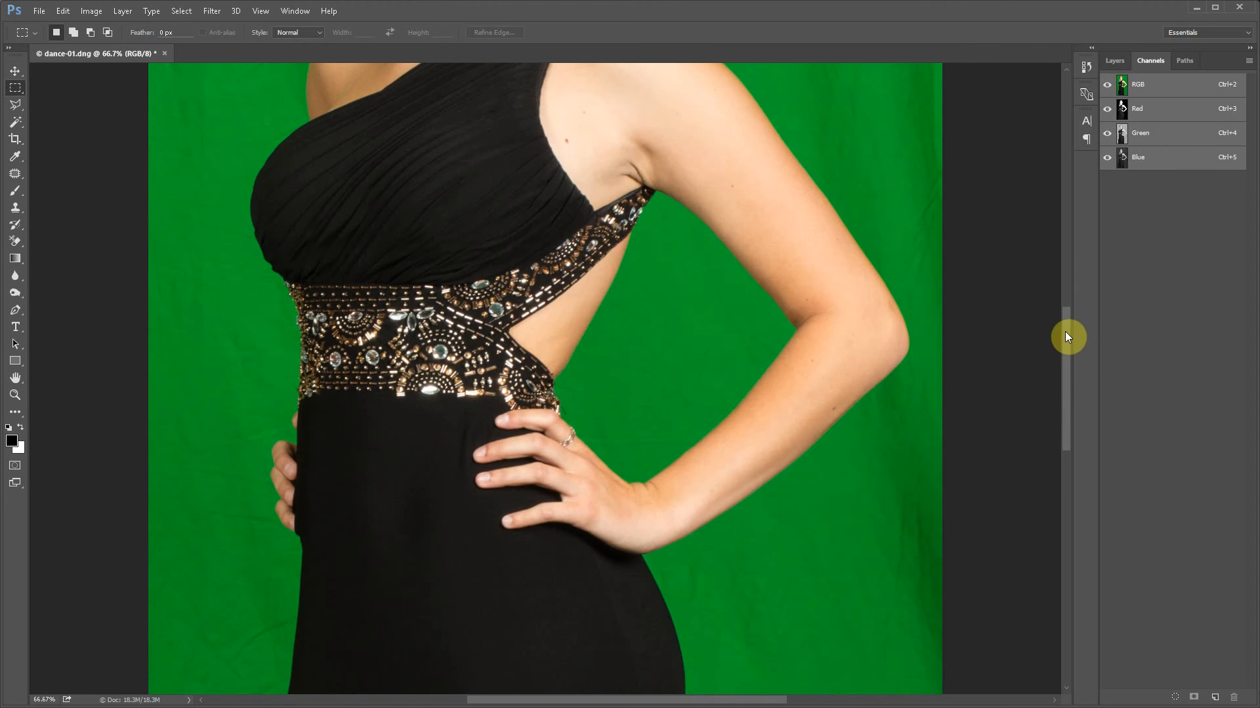
scroll(1057, 262, up, 5)
scroll(1053, 235, up, 2)
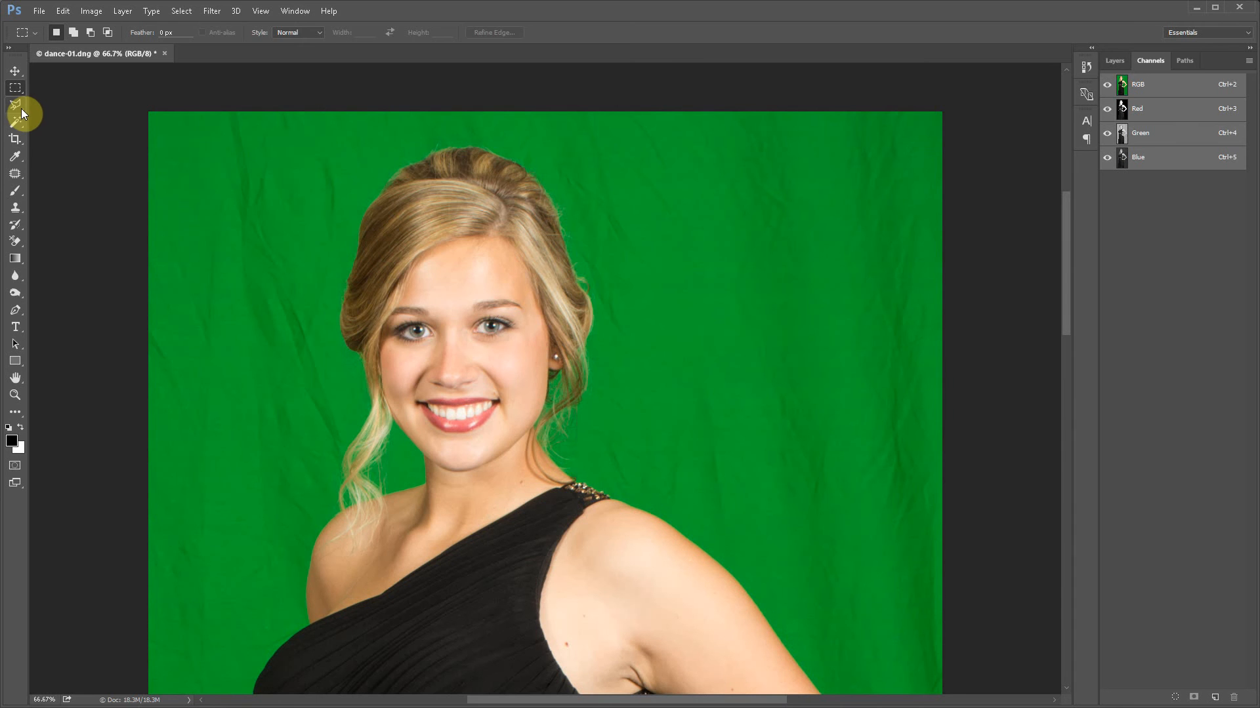
drag(21, 109, 82, 103)
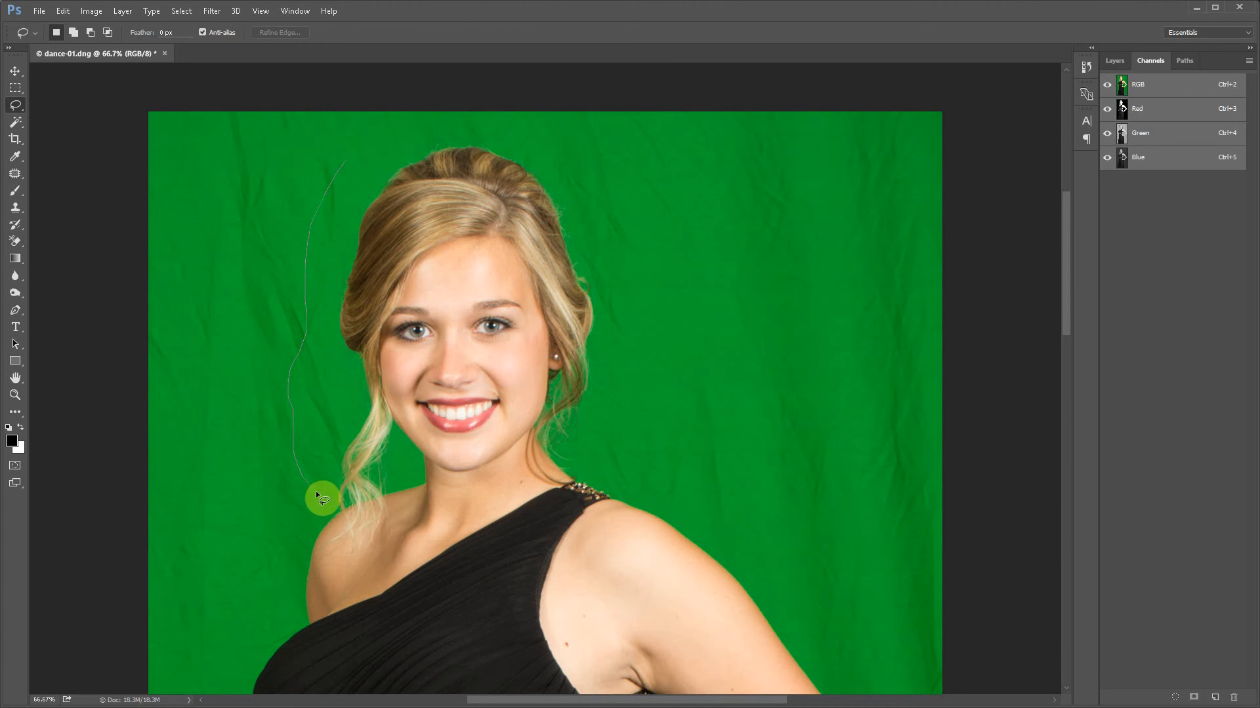
mouse_move(355, 521)
mouse_down()
mouse_move(383, 508)
mouse_move(397, 477)
mouse_up()
drag(482, 443, 543, 488)
drag(364, 139, 315, 186)
key(shift)
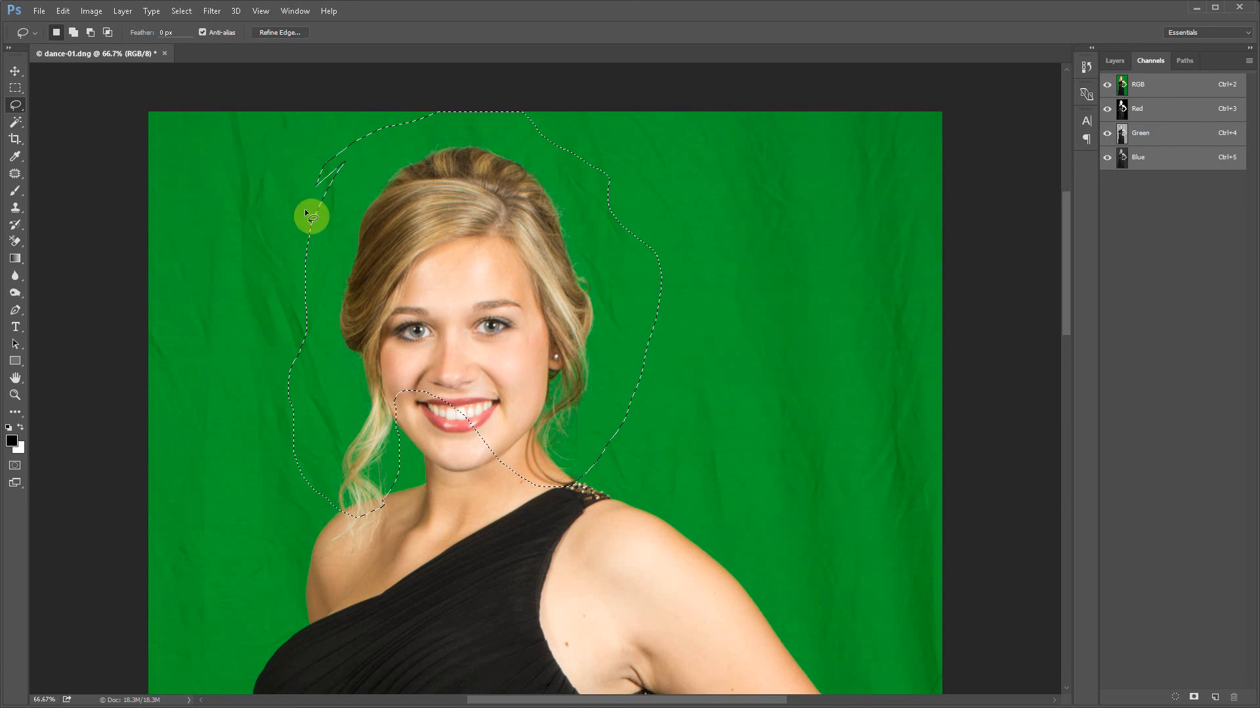
key(alt)
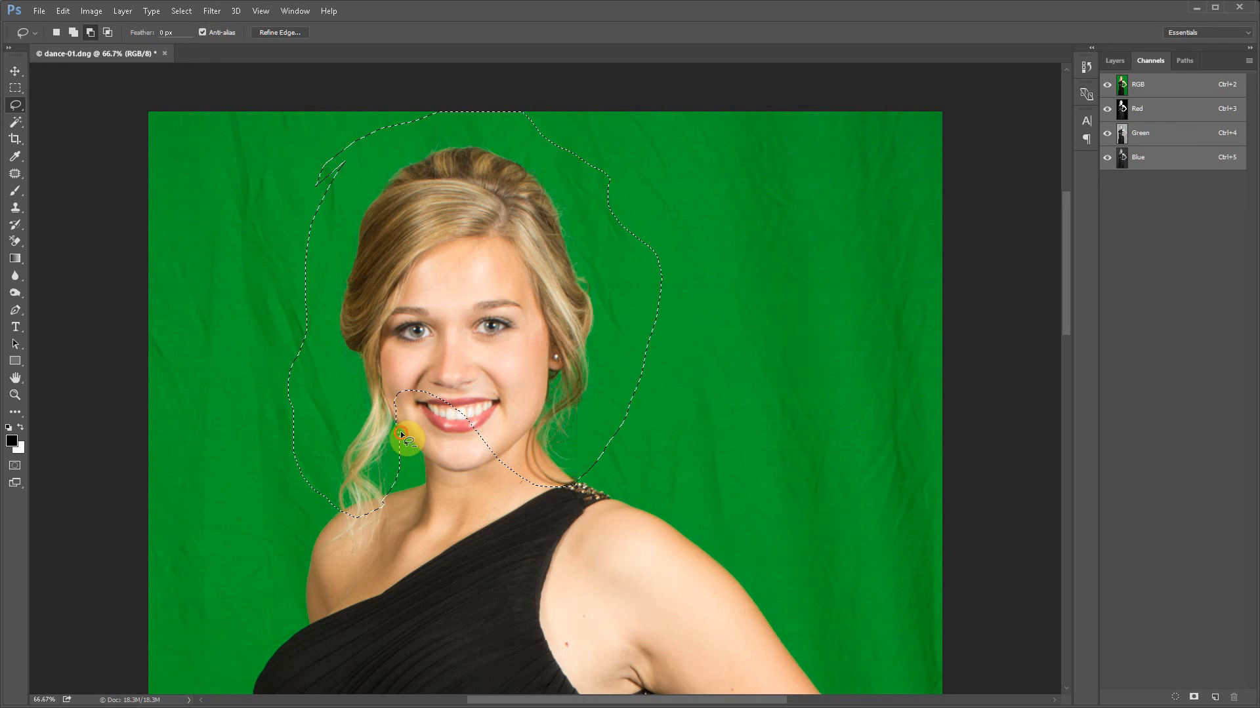
alt+click(399, 412)
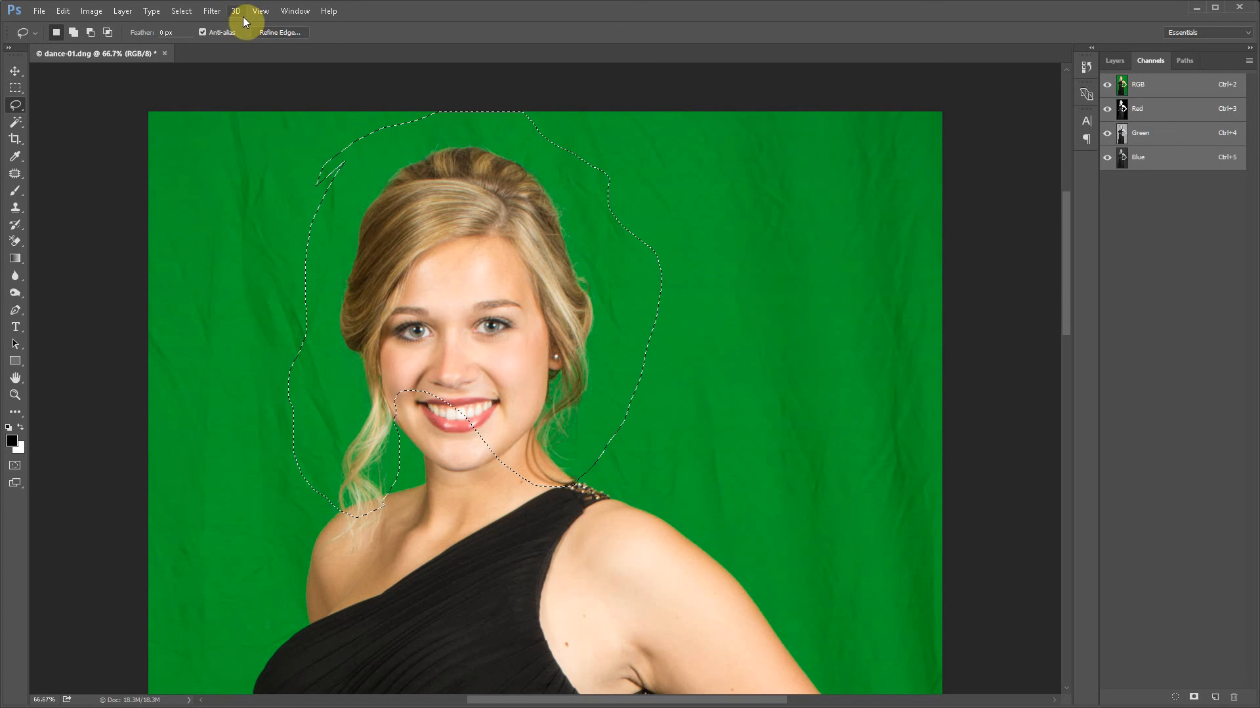
Run the EZ Green Screen filter with the hair selection active, and preview the extracted subject against a solid color.
click(211, 11)
click(286, 317)
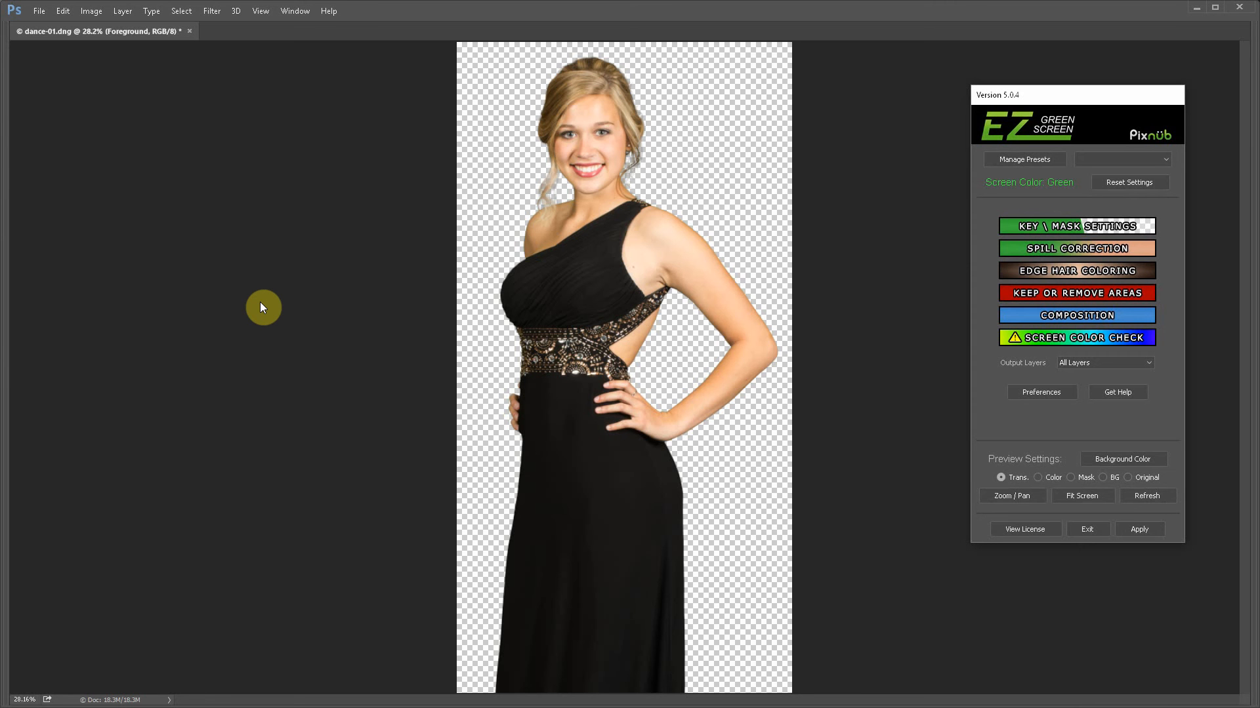
click(1041, 478)
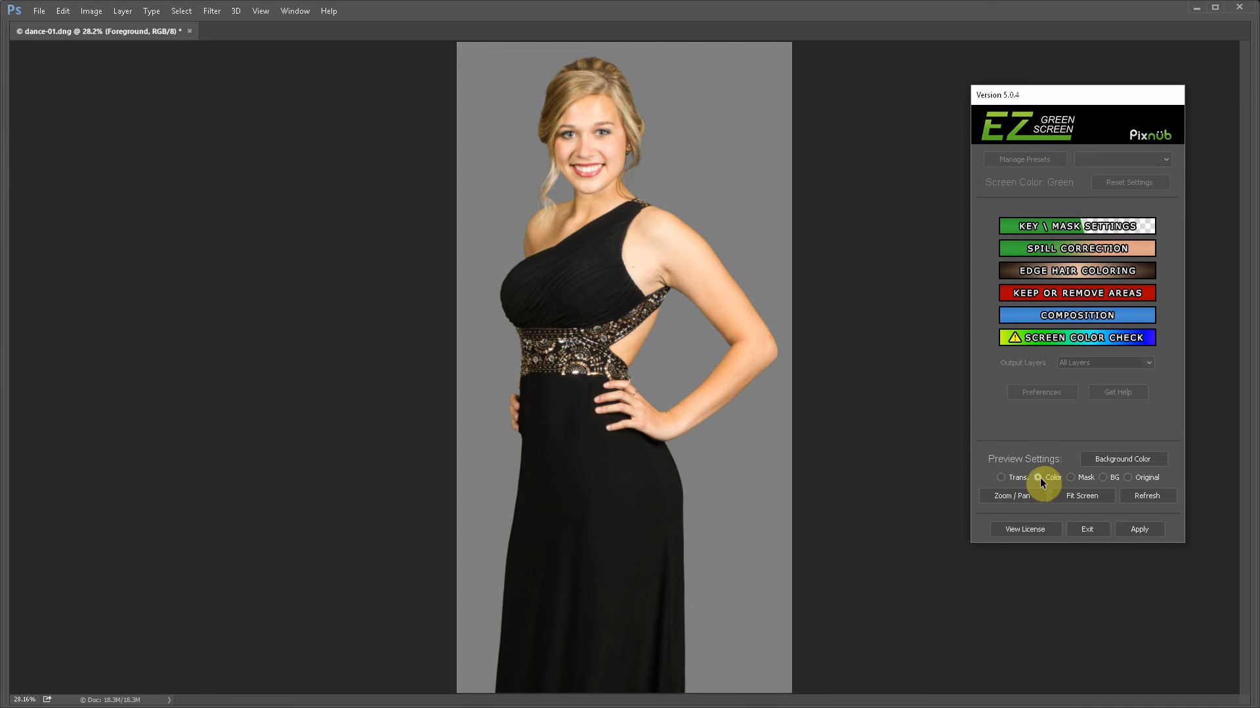
Inspect the extracted head and hair edges against the solid gray preview at 66.67%, and return to the plug-in's main options.
click(1009, 494)
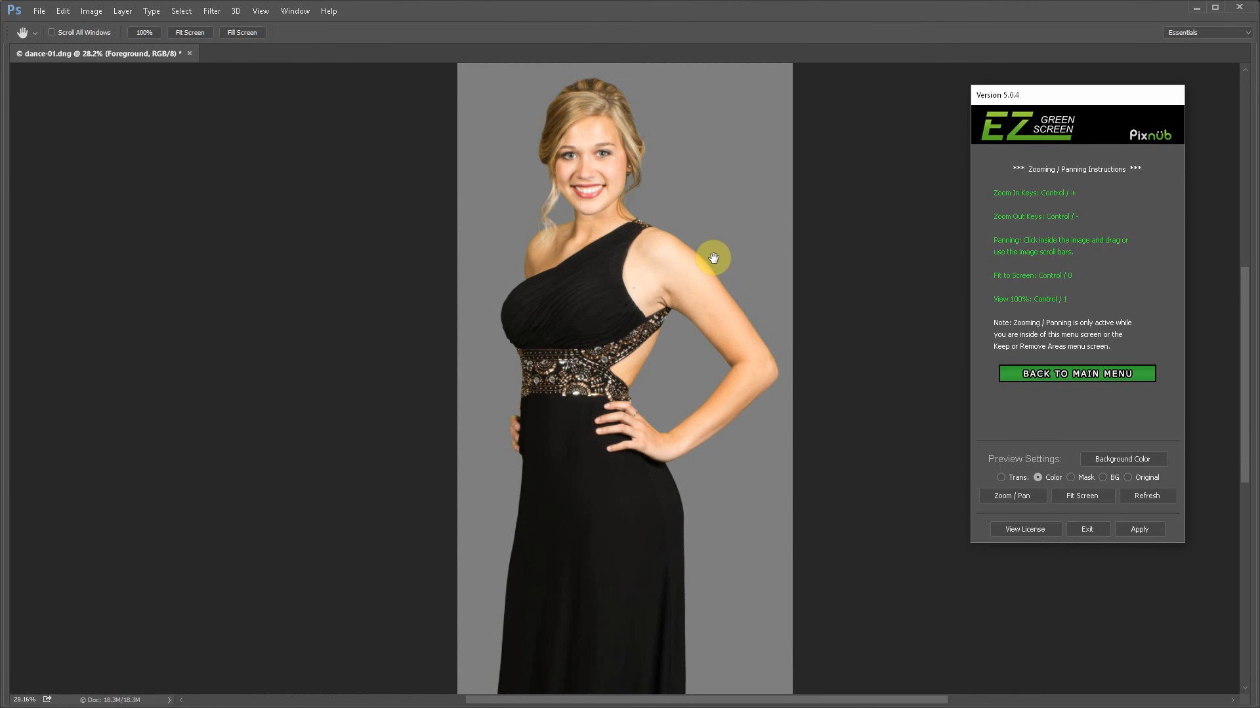
key(ctrl+plus)
key(ctrl+plus)
drag(773, 118, 808, 462)
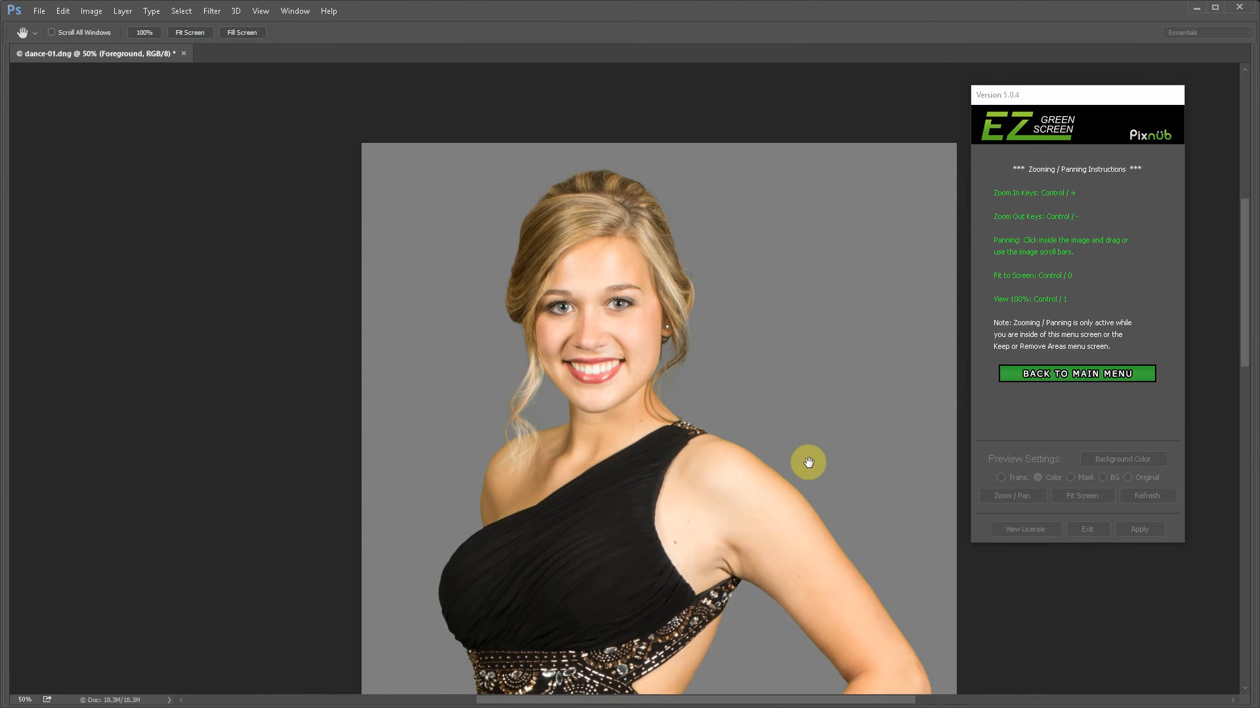
key(ctrl+plus)
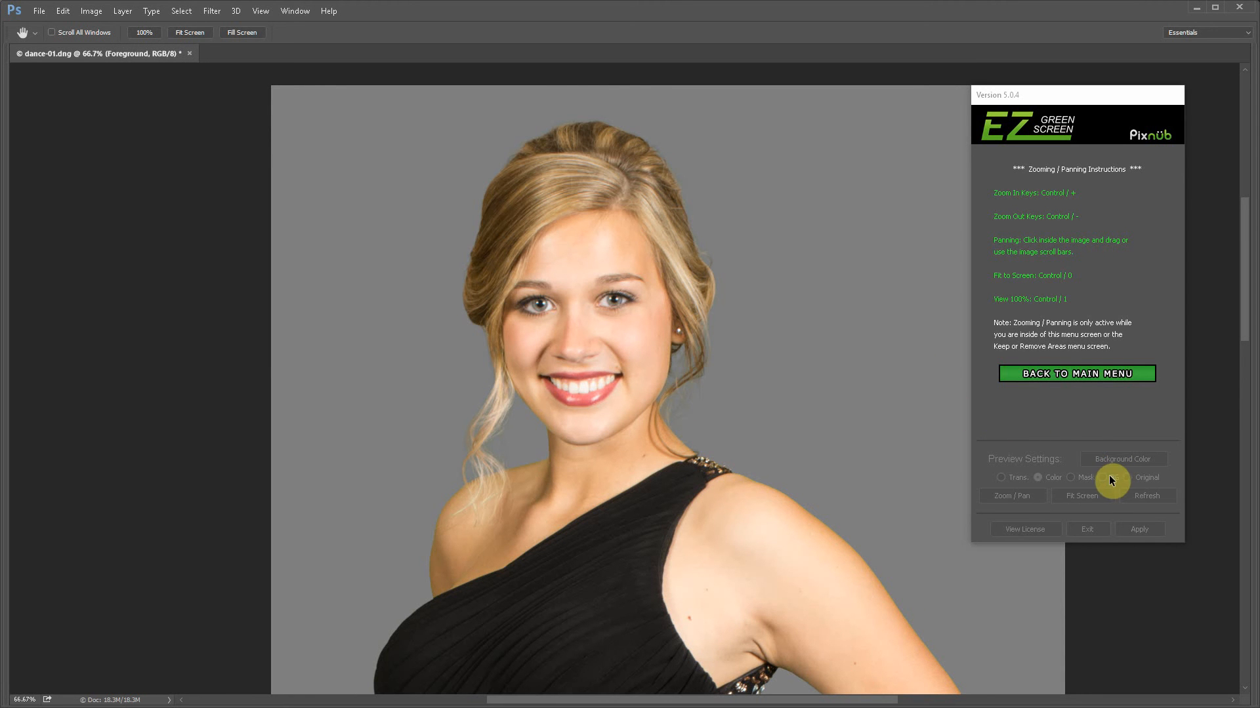
click(1063, 374)
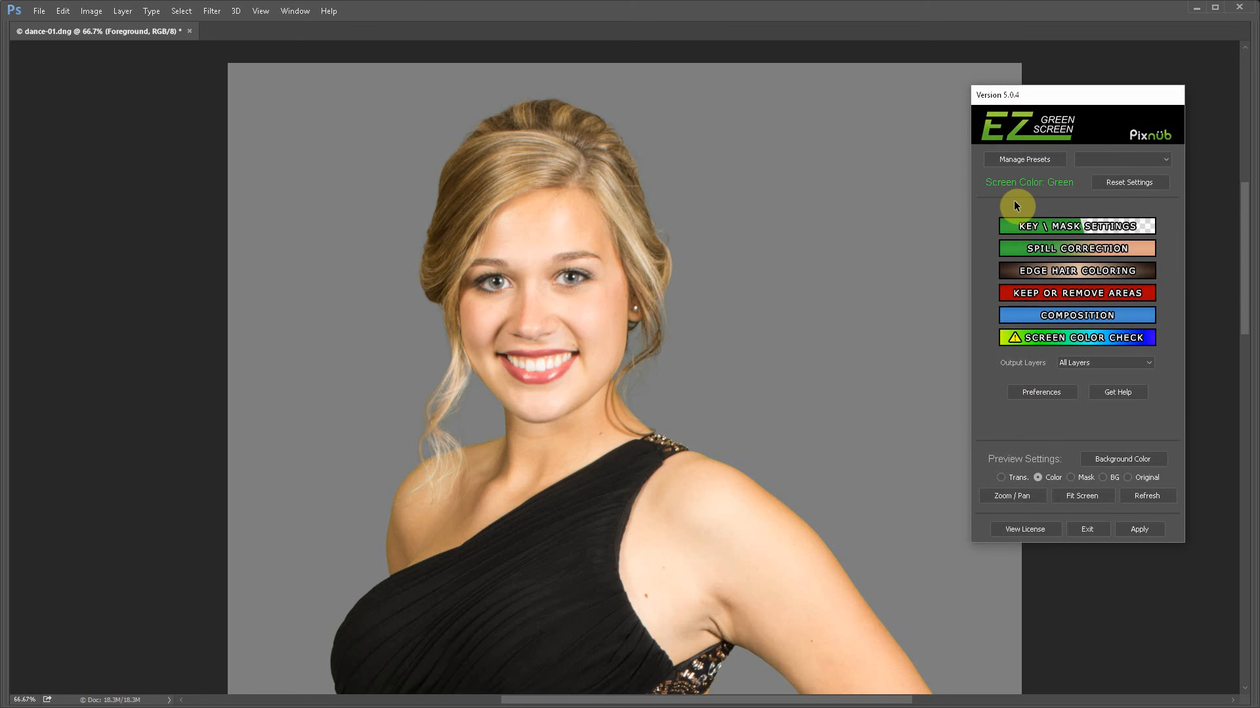
Add the misty autumn forest image with the red leaf path as the composition's backdrop.
click(1066, 315)
click(1050, 202)
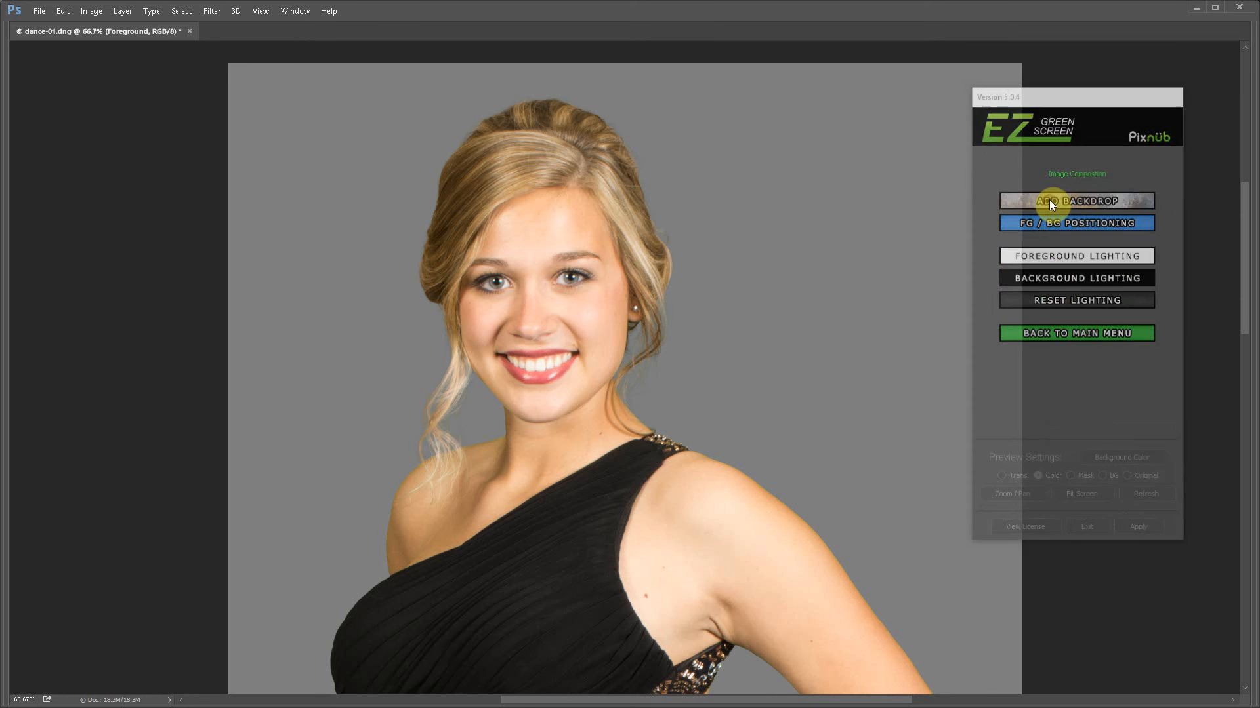
double_click(388, 191)
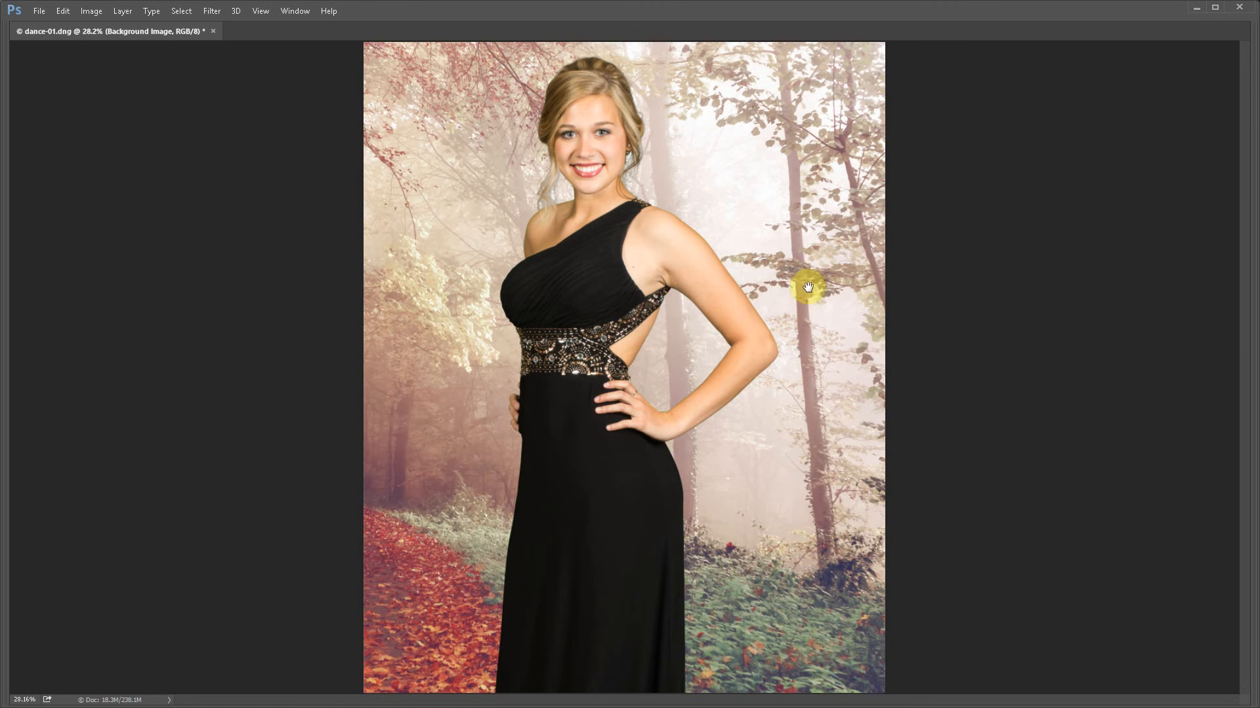
Scale the background to 110% and set the foreground's left/right offset to 7.
click(1086, 225)
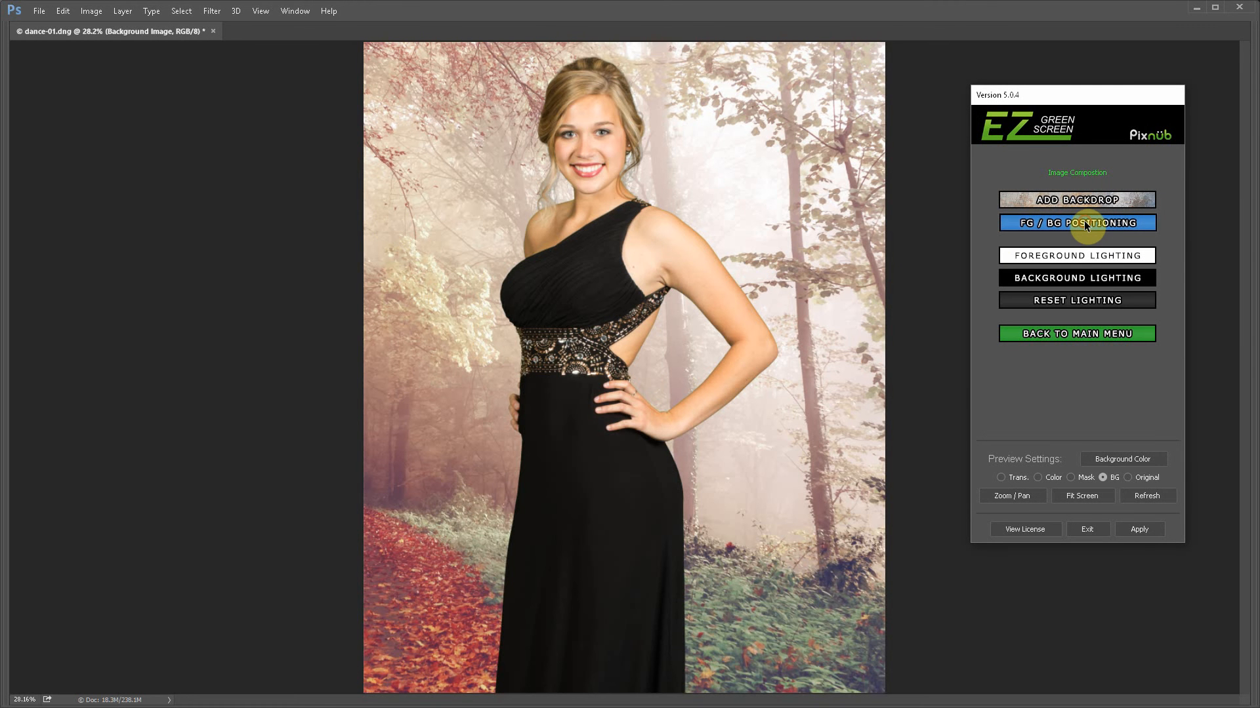
double_click(1142, 186)
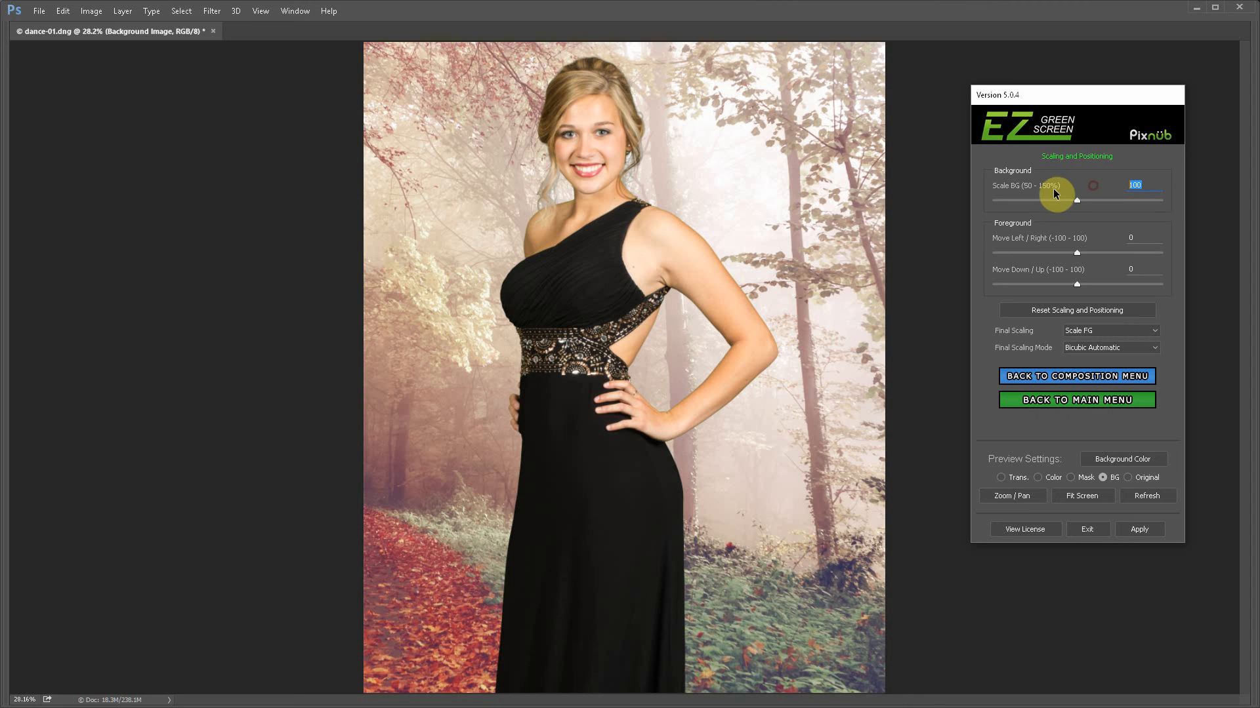
text(1)
key(Return)
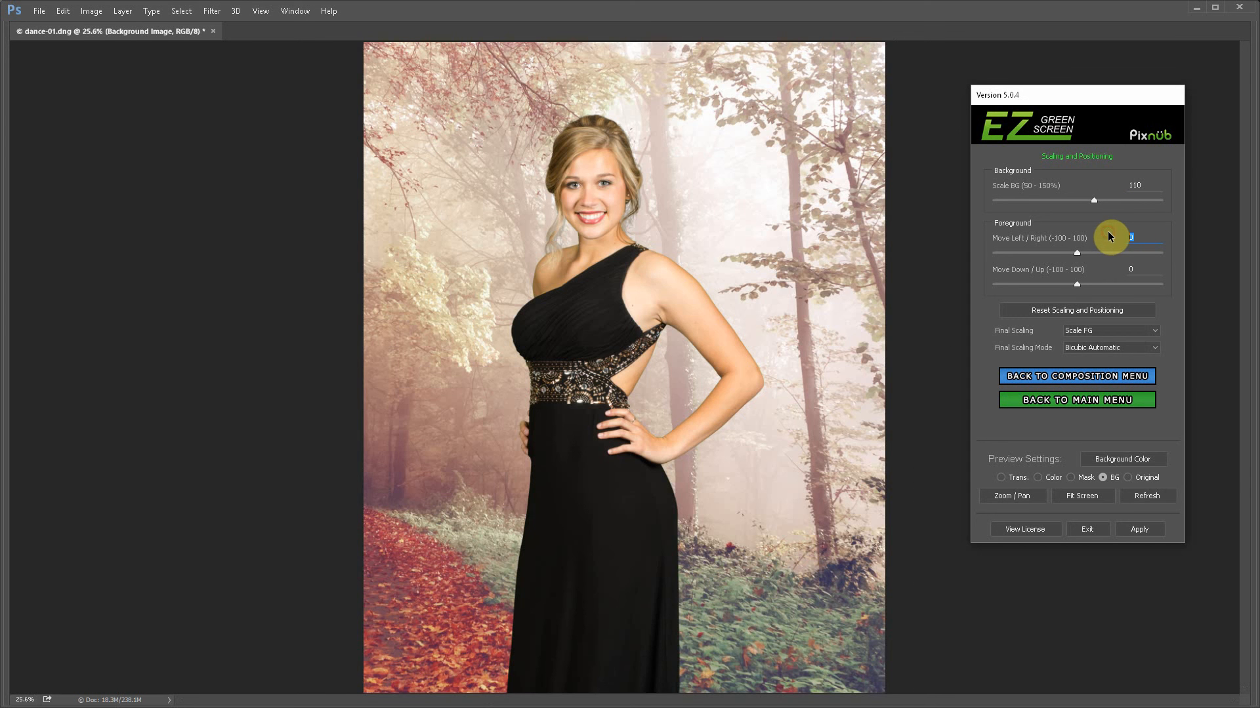
text(7)
key(Return)
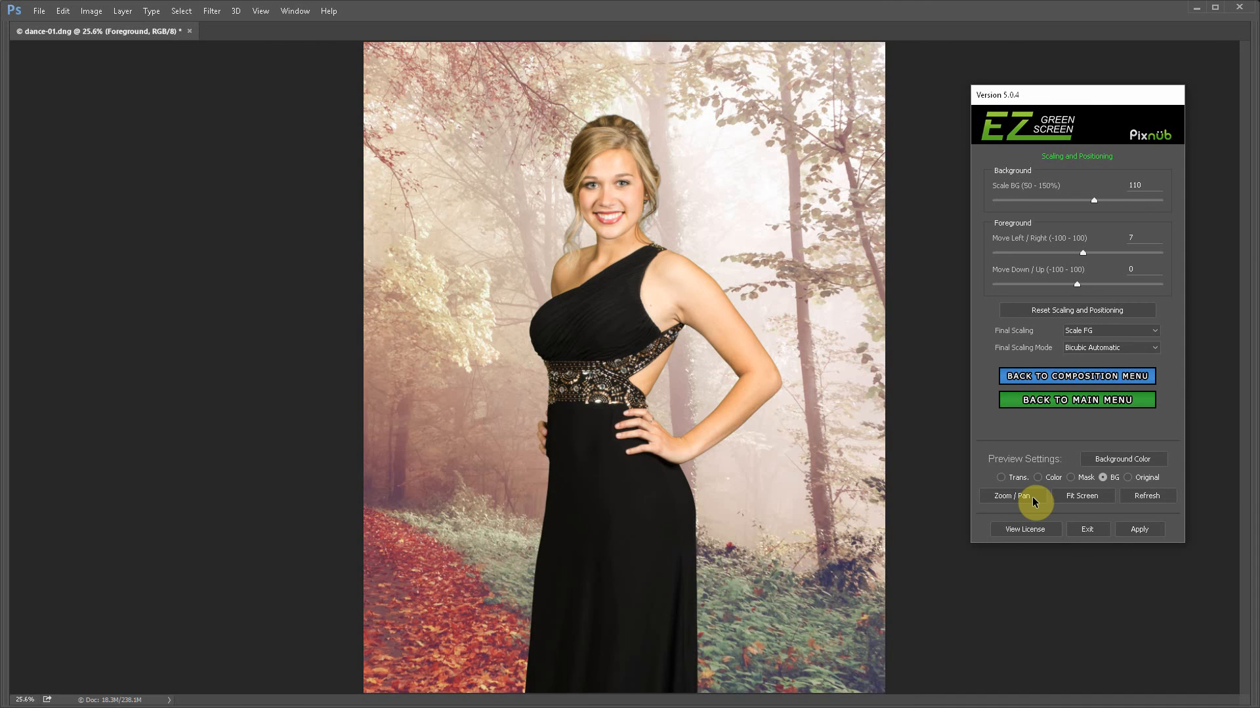
Examine the hair edges over the forest backdrop at 100% and 66.67%, and switch the preview to the mask.
click(1032, 501)
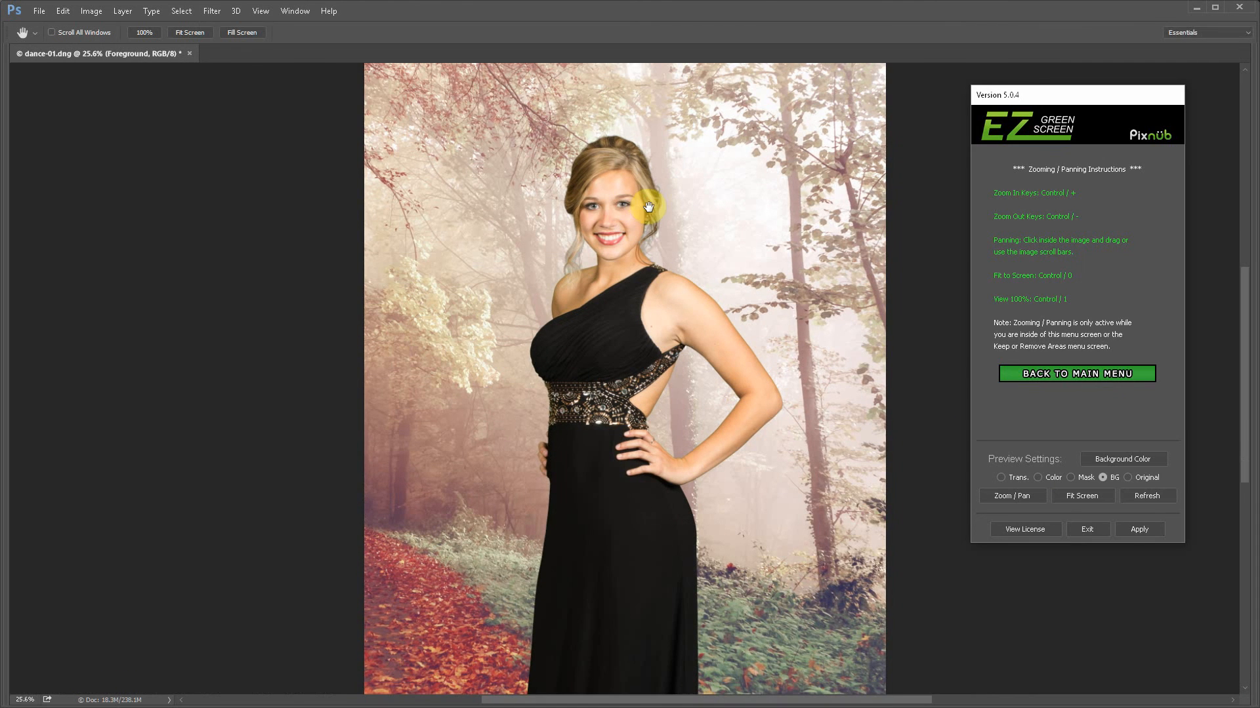
key(ctrl+plus)
key(ctrl+plus)
drag(824, 169, 840, 375)
key(ctrl+plus)
key(ctrl+plus)
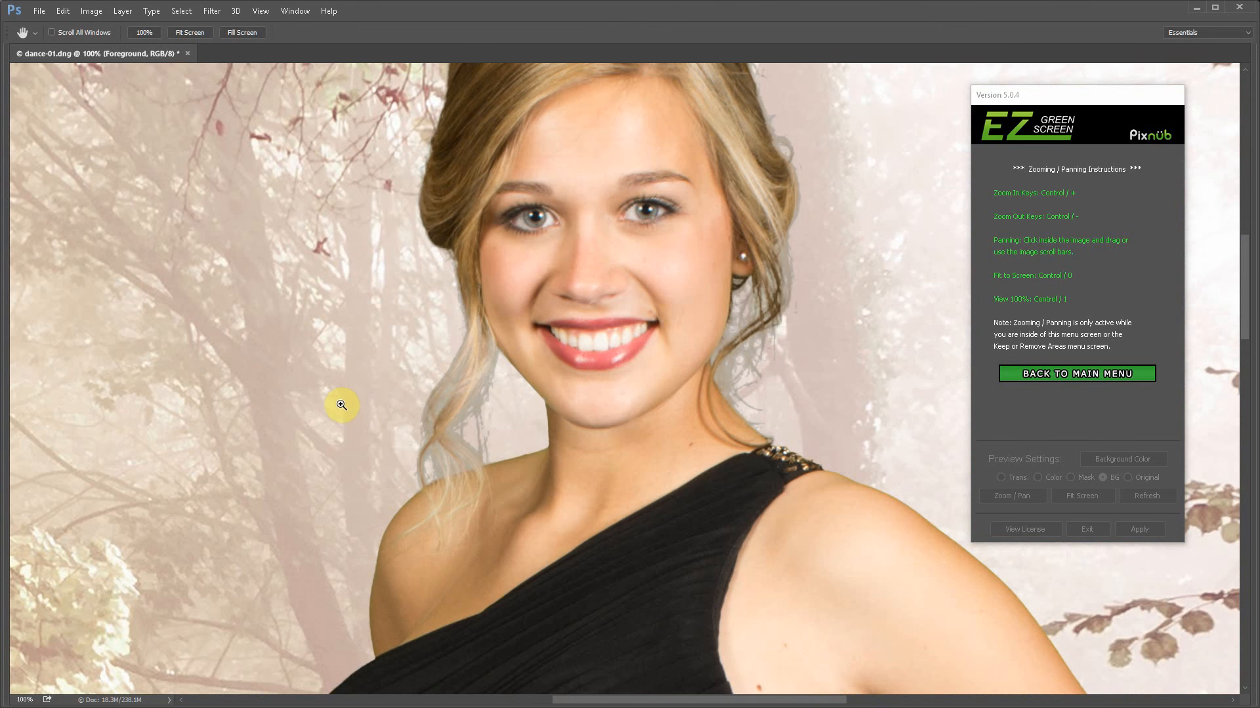
key(ctrl+minus)
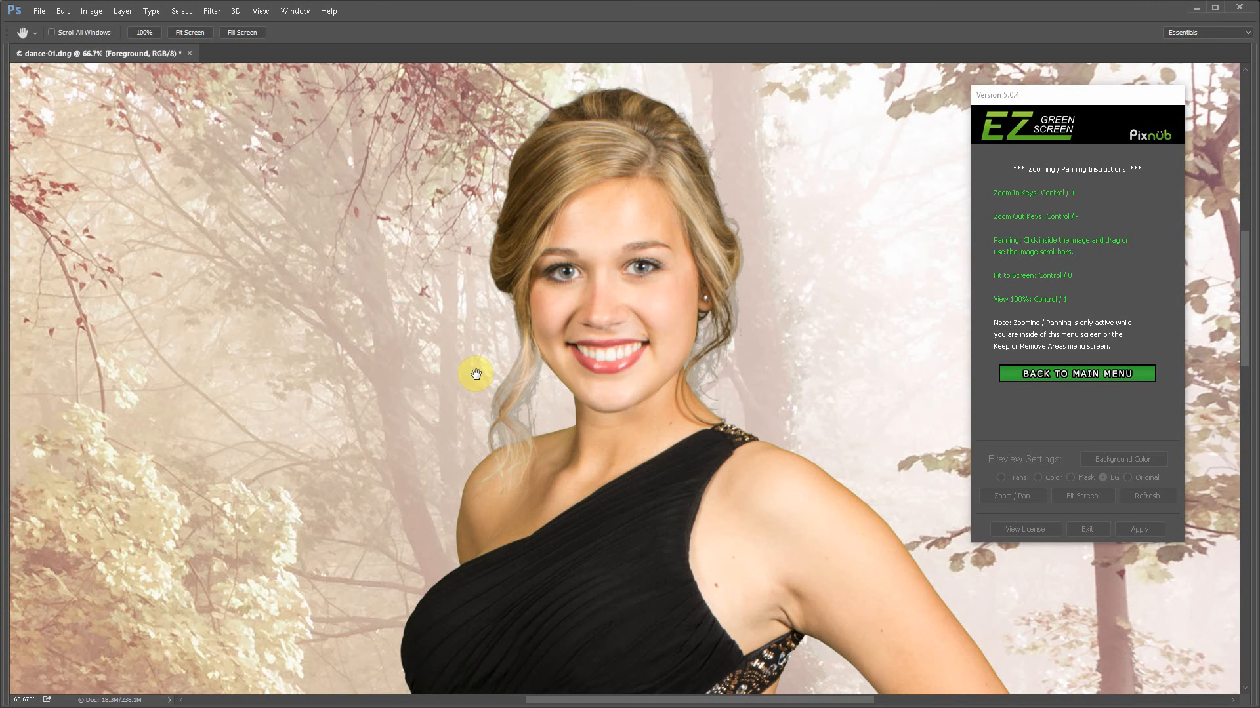
click(1070, 478)
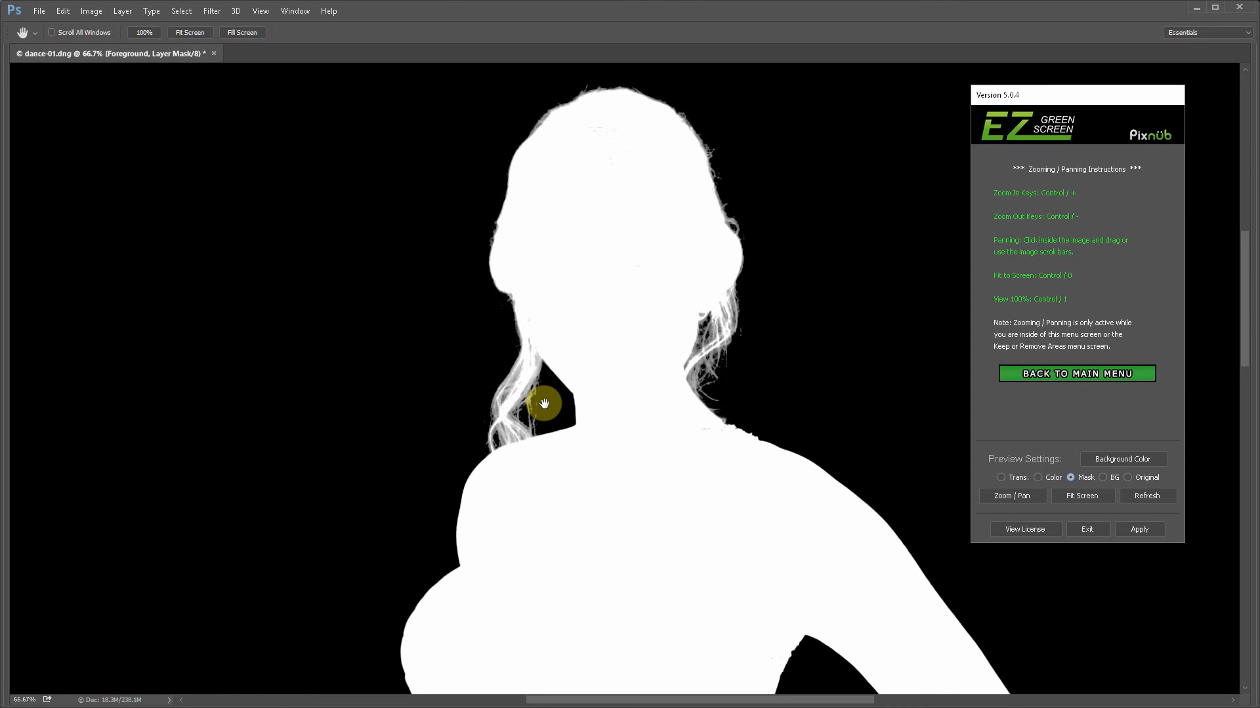
Return from the zoom instructions, open the key and mask settings, and lower Light Hair Recovery to 1.
click(1085, 376)
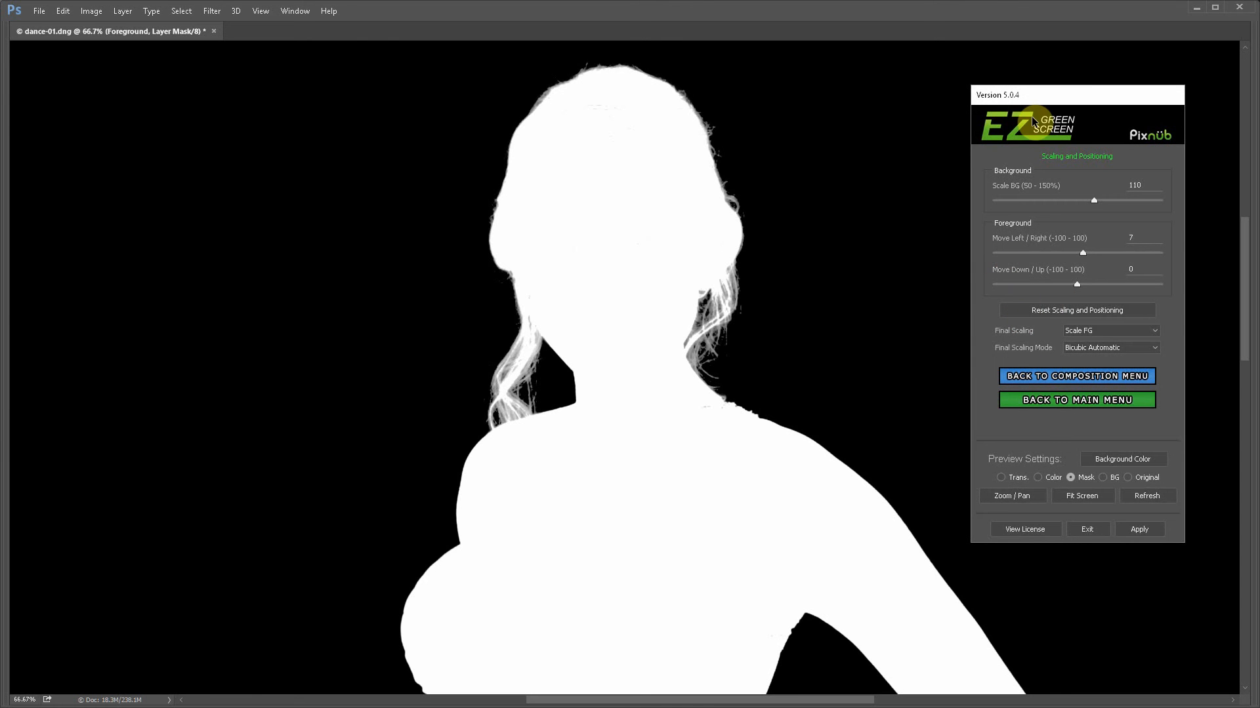
drag(1049, 101, 959, 127)
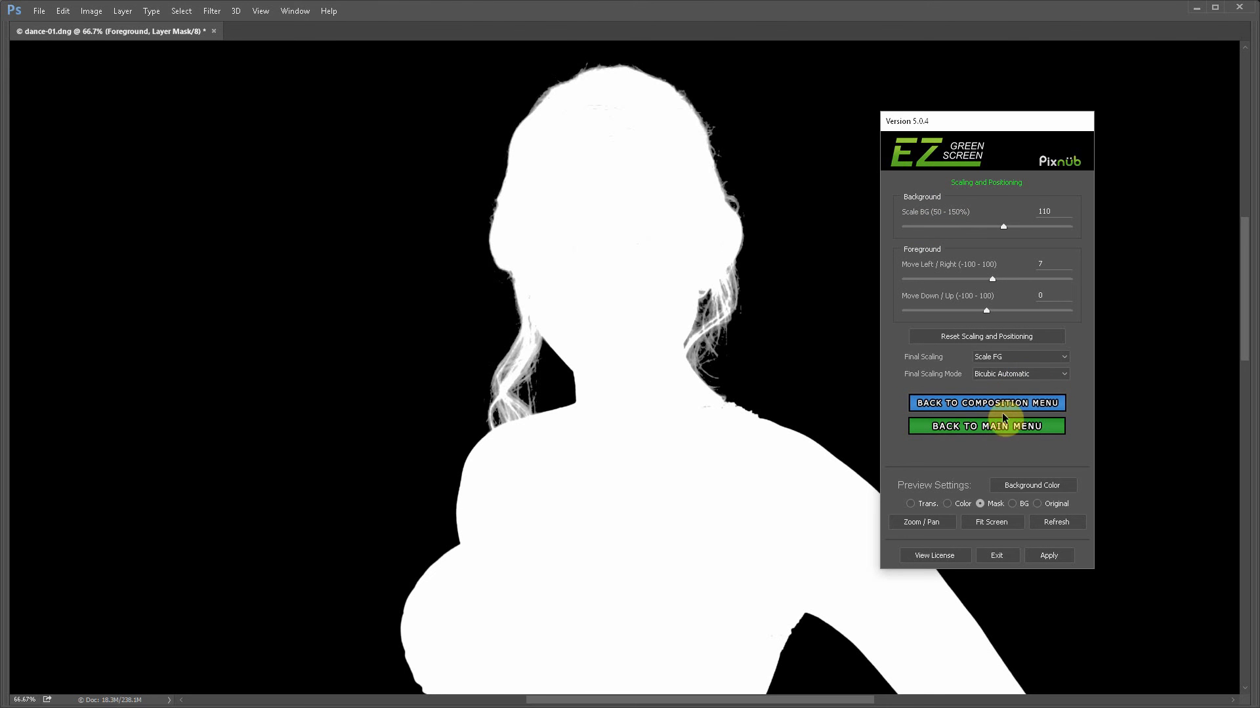
click(1003, 429)
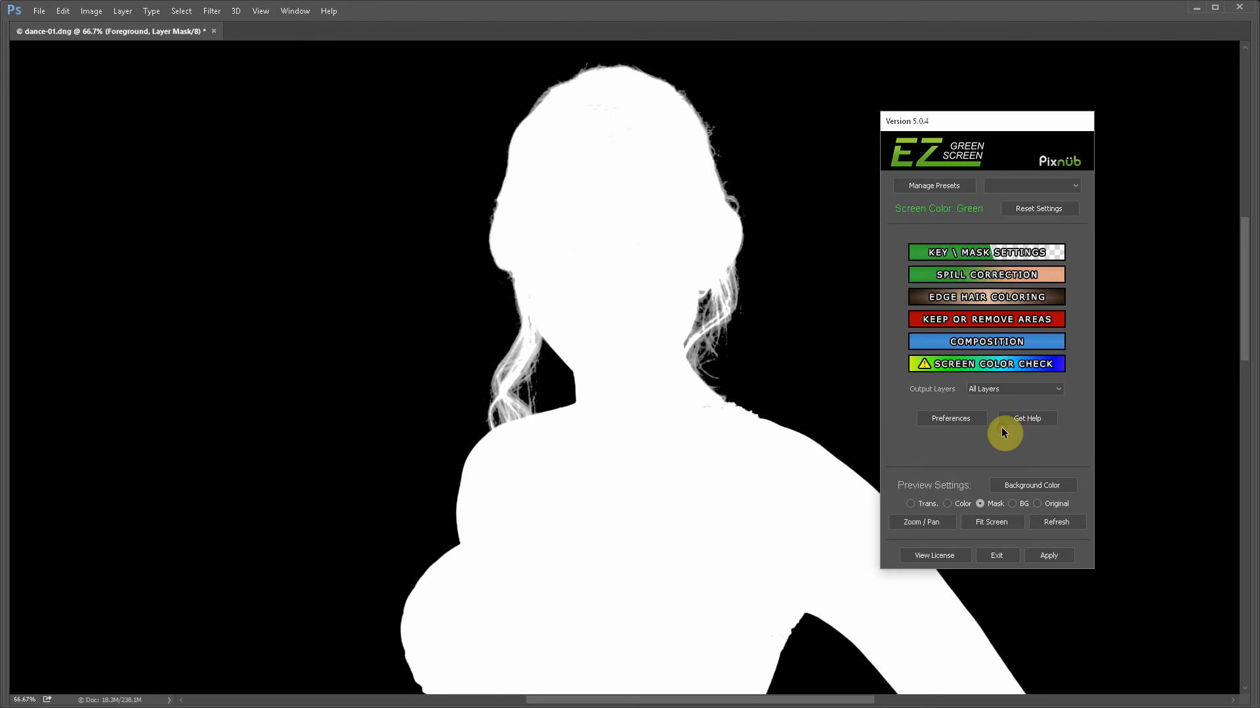
click(972, 254)
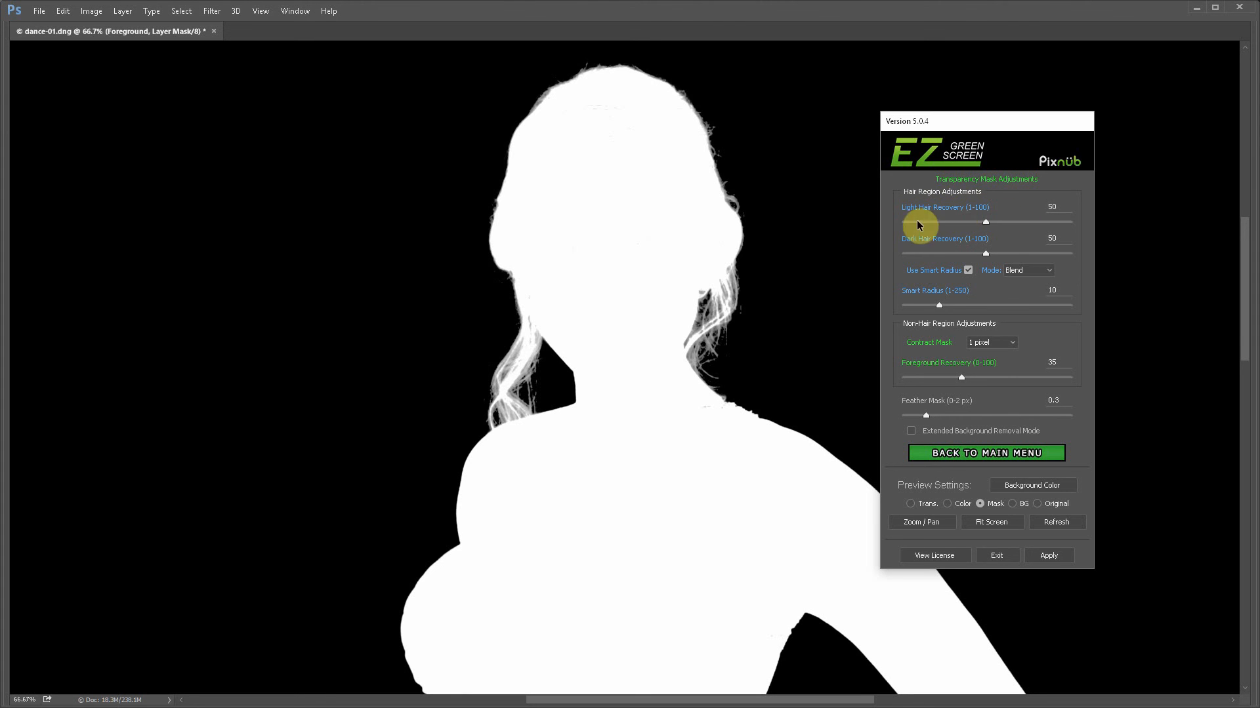
drag(986, 223, 911, 223)
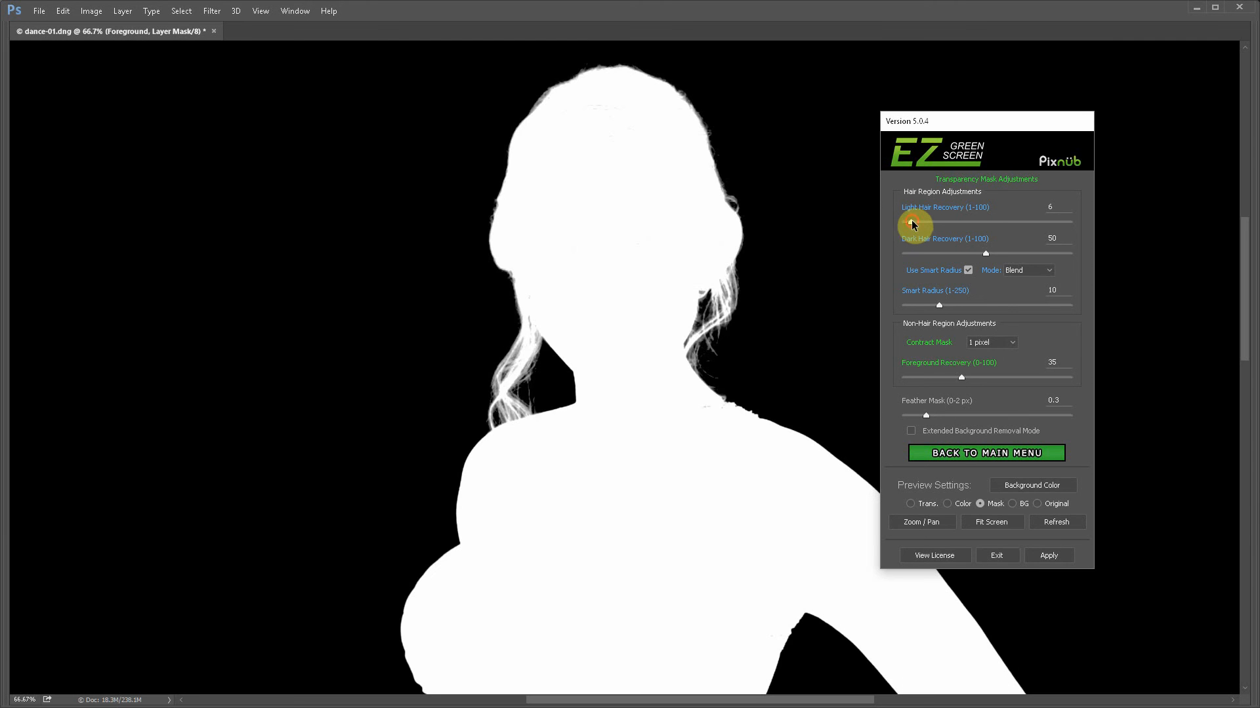
drag(910, 223, 892, 219)
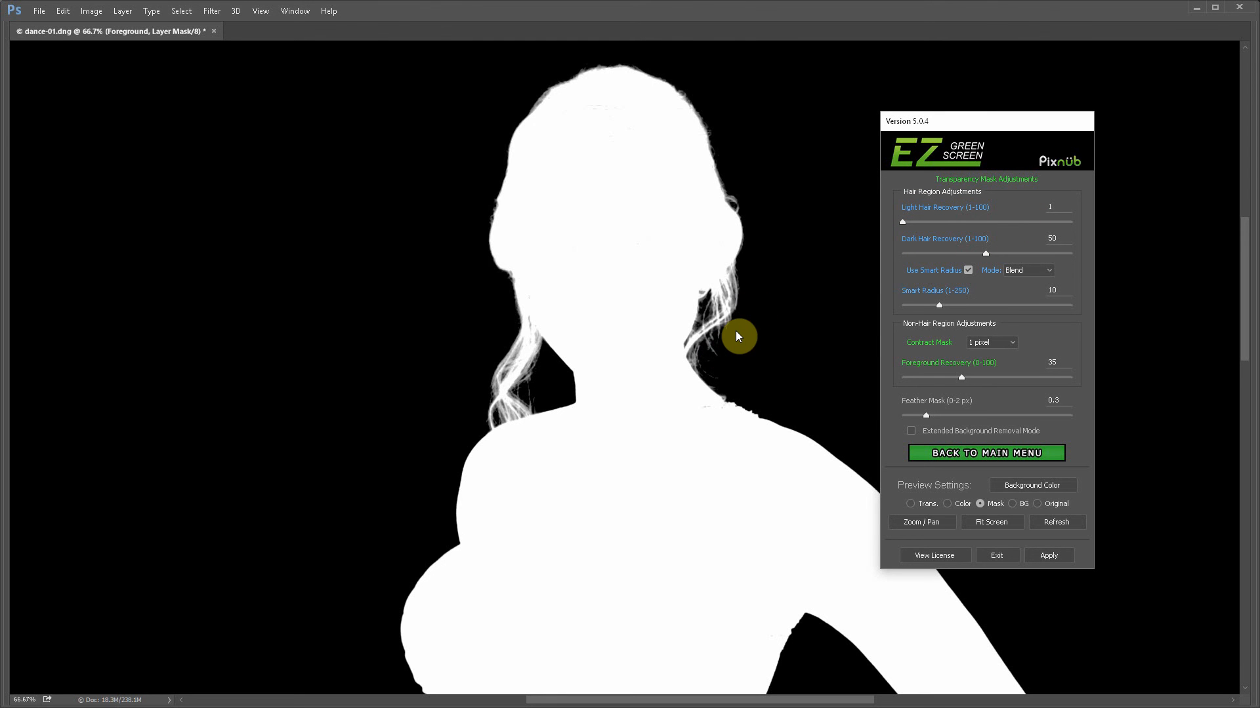
Preview the subject over the forest backdrop and set the Smart Radius to 100.
click(1022, 505)
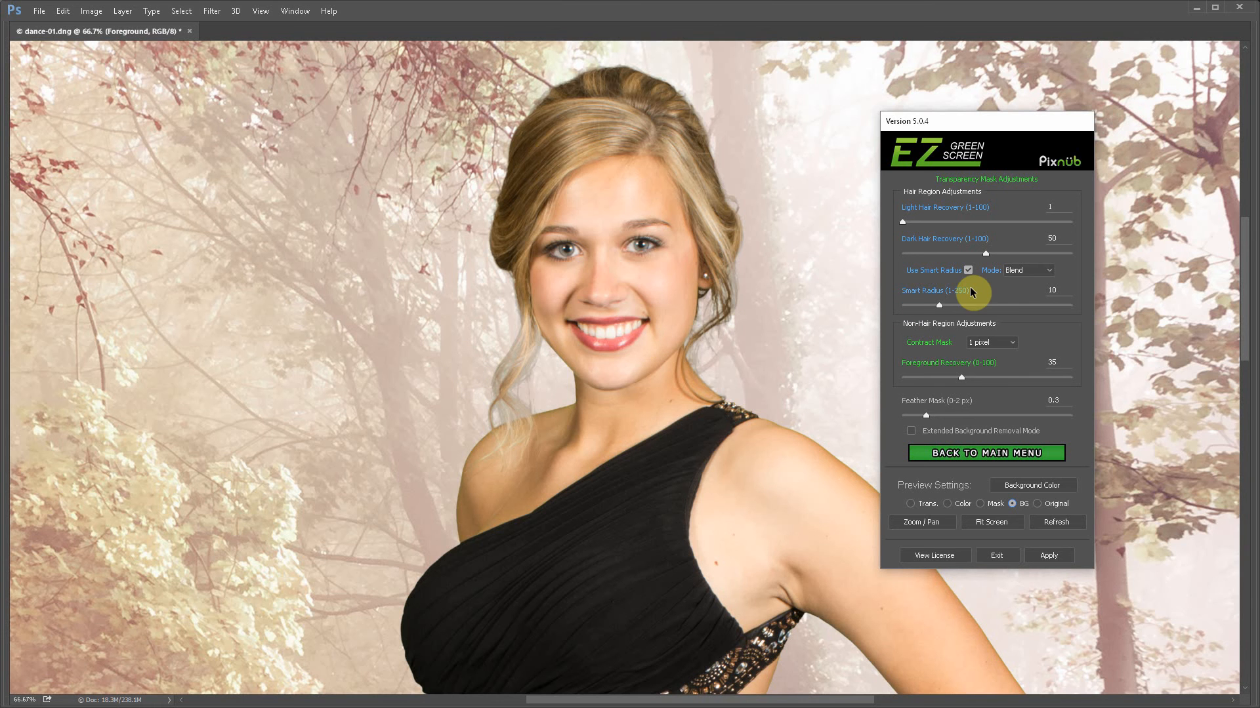
double_click(1053, 291)
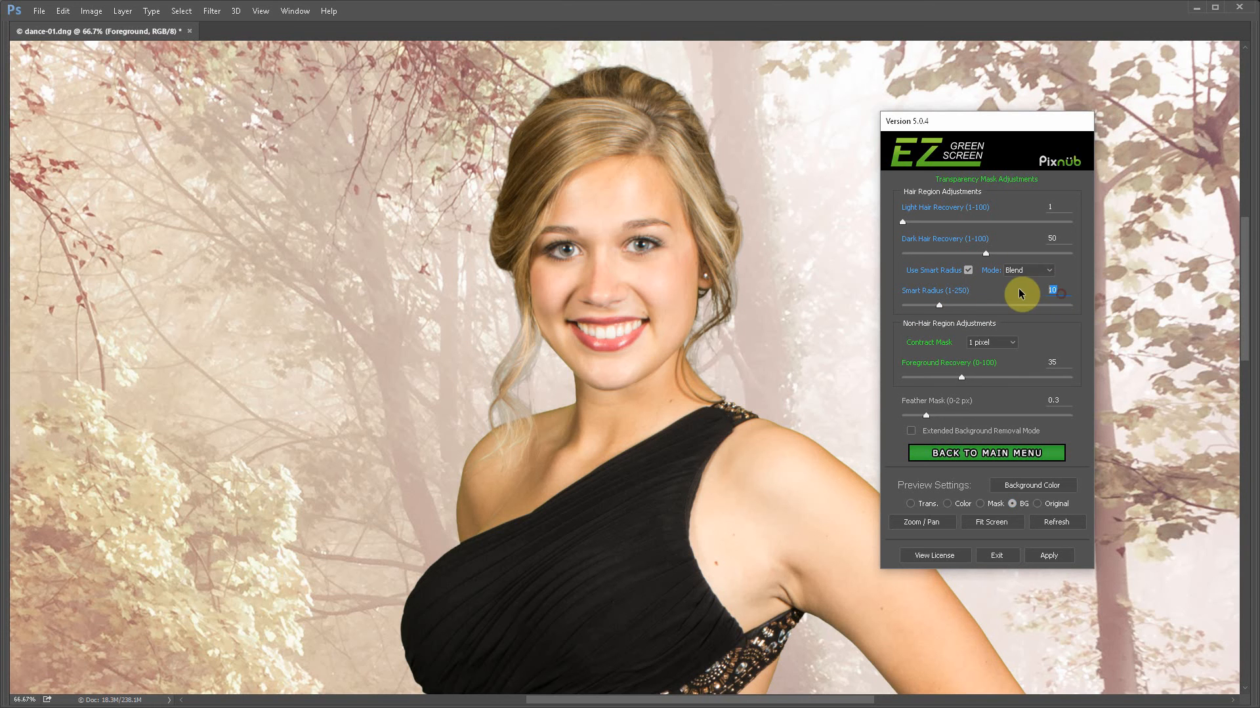
text(100)
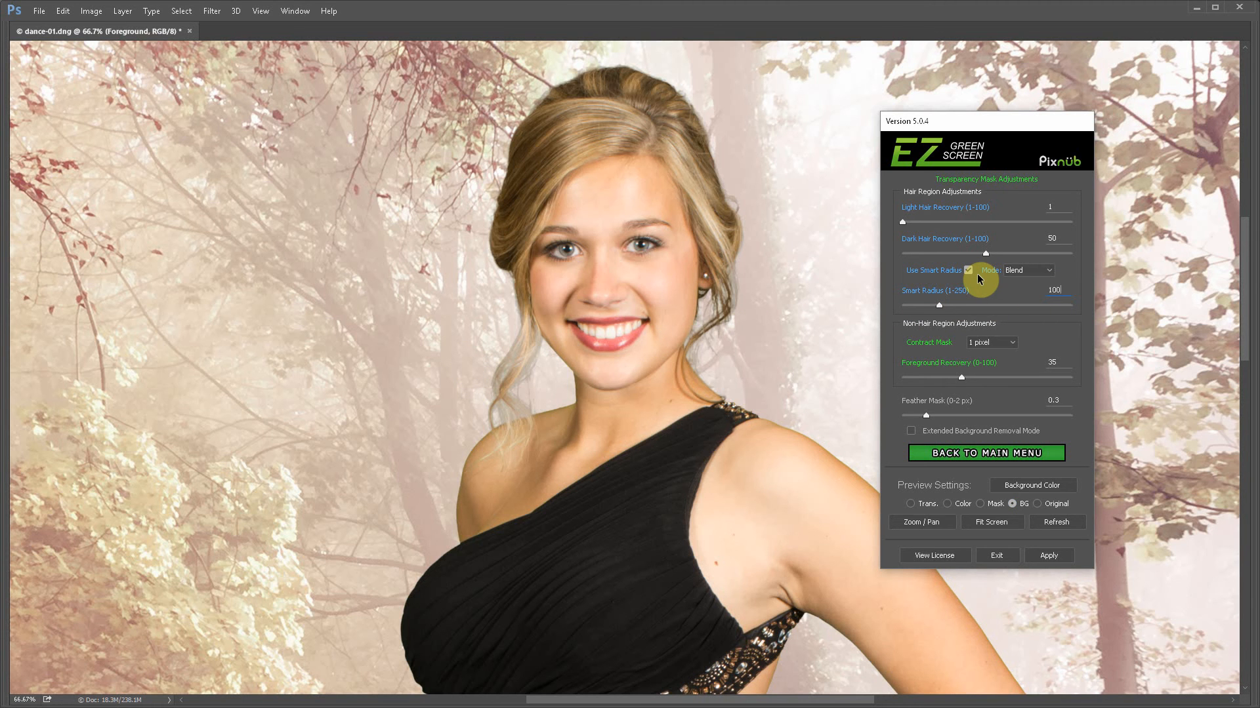
key(Return)
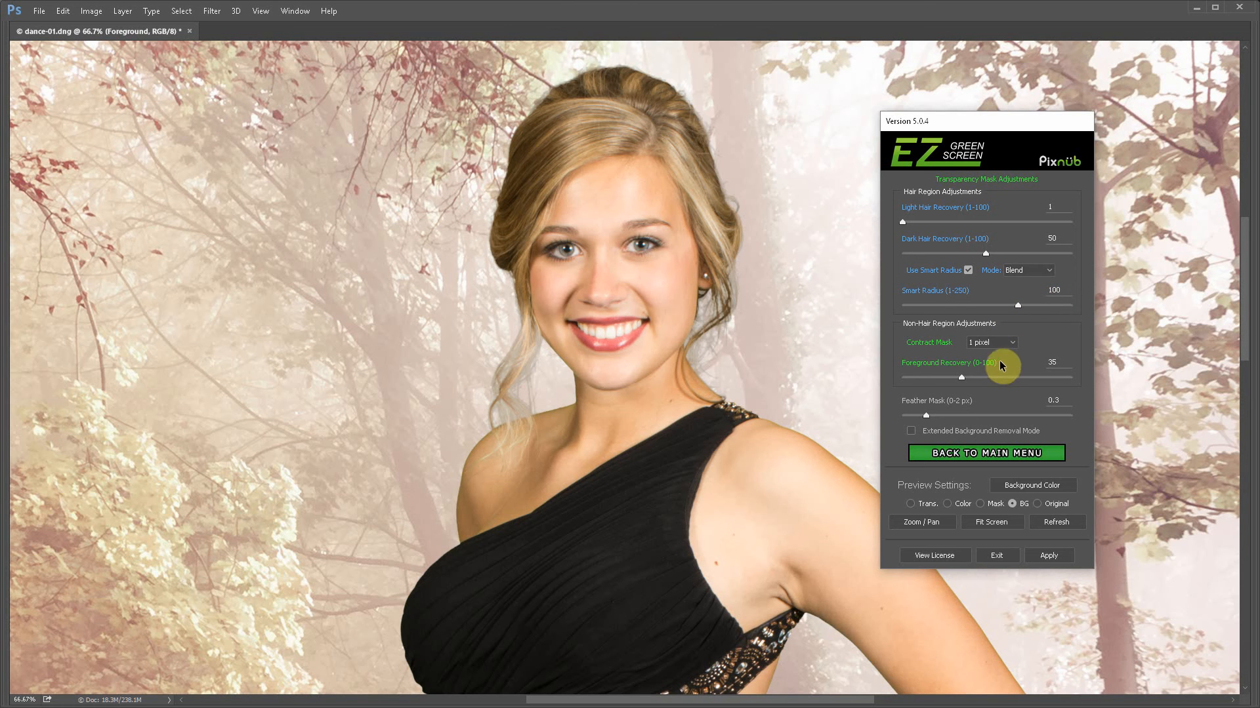
Switch the preview to the mask and set the Smart Radius mode to Replace.
click(980, 504)
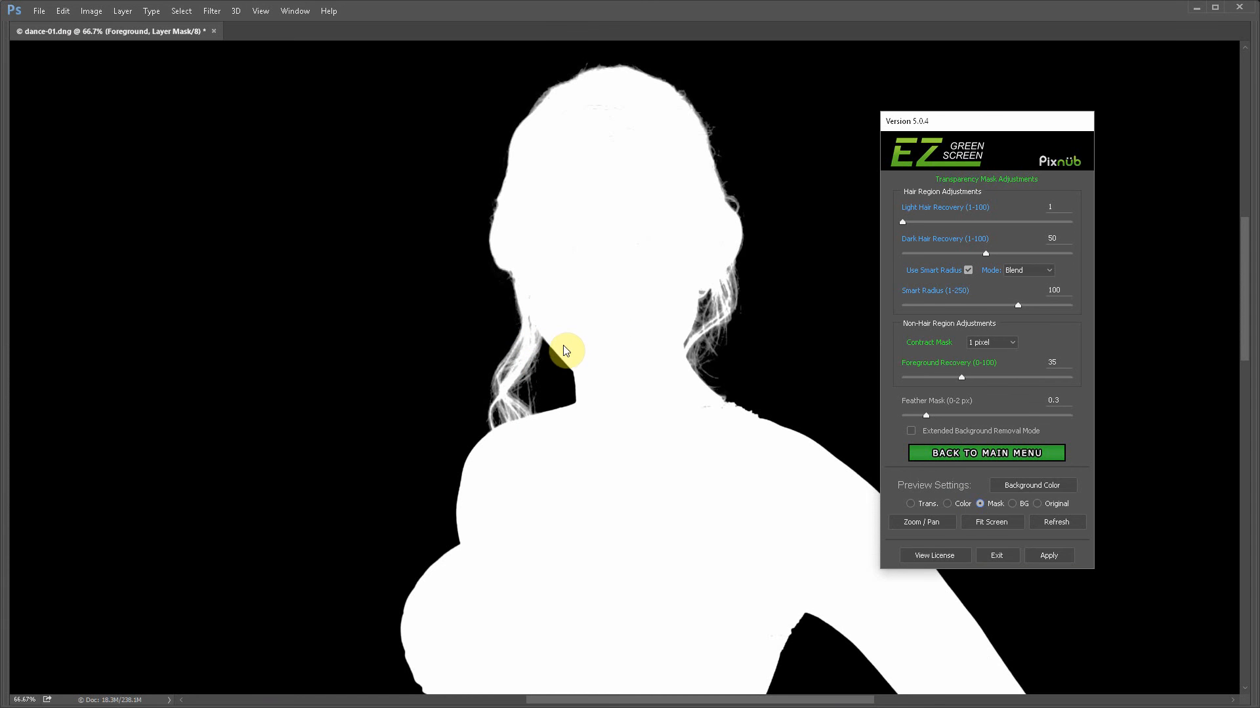
click(1048, 275)
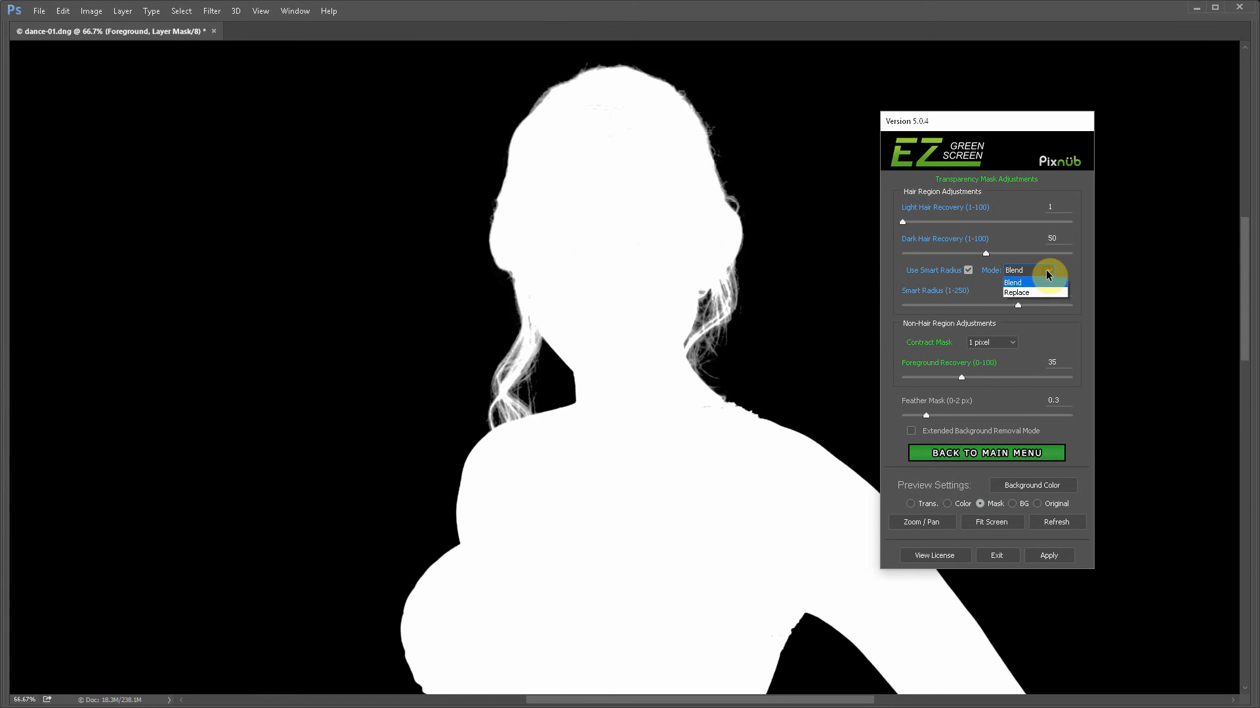
click(1048, 274)
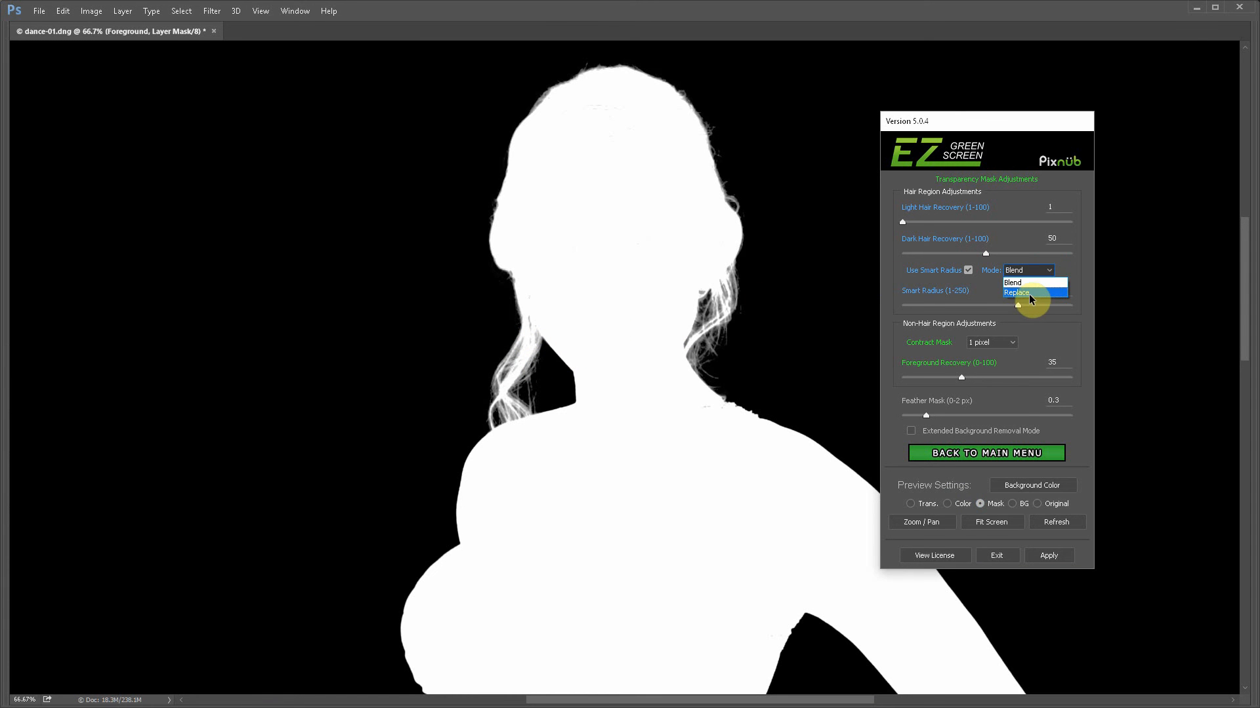
click(1028, 296)
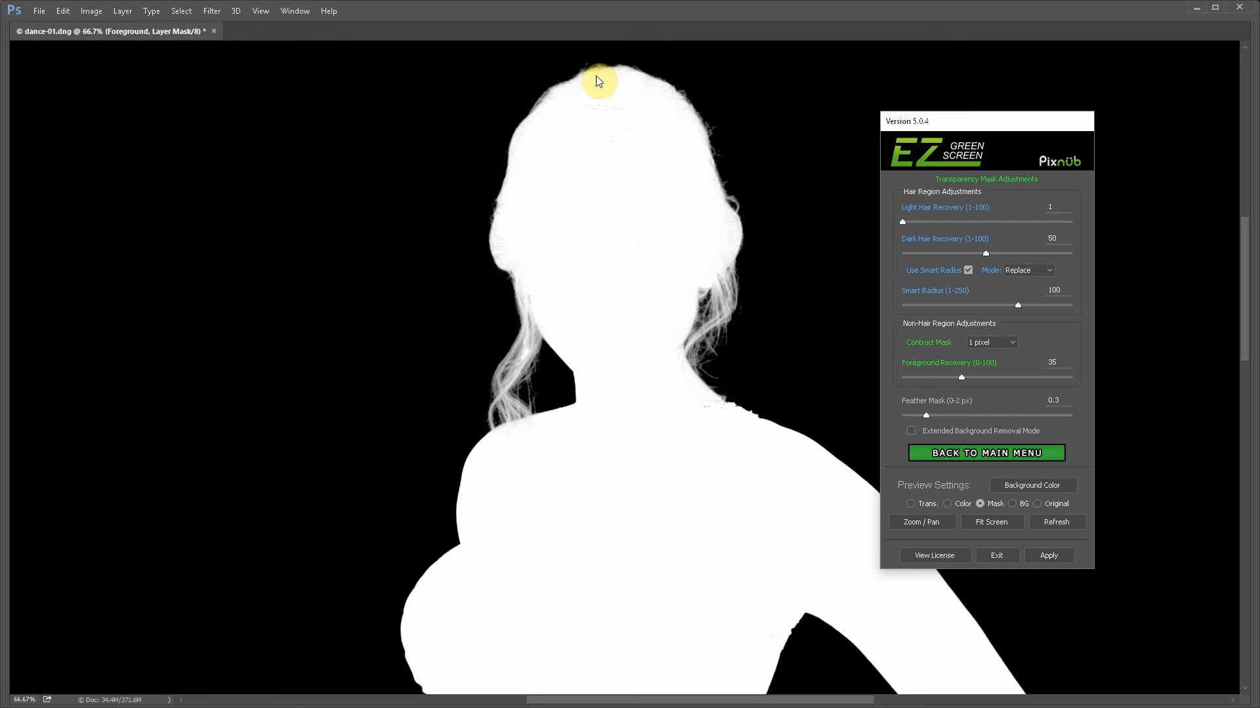
Switch the Smart Radius mode to Blend and back to Replace to compare the hair strands in the mask.
click(1044, 269)
click(1024, 282)
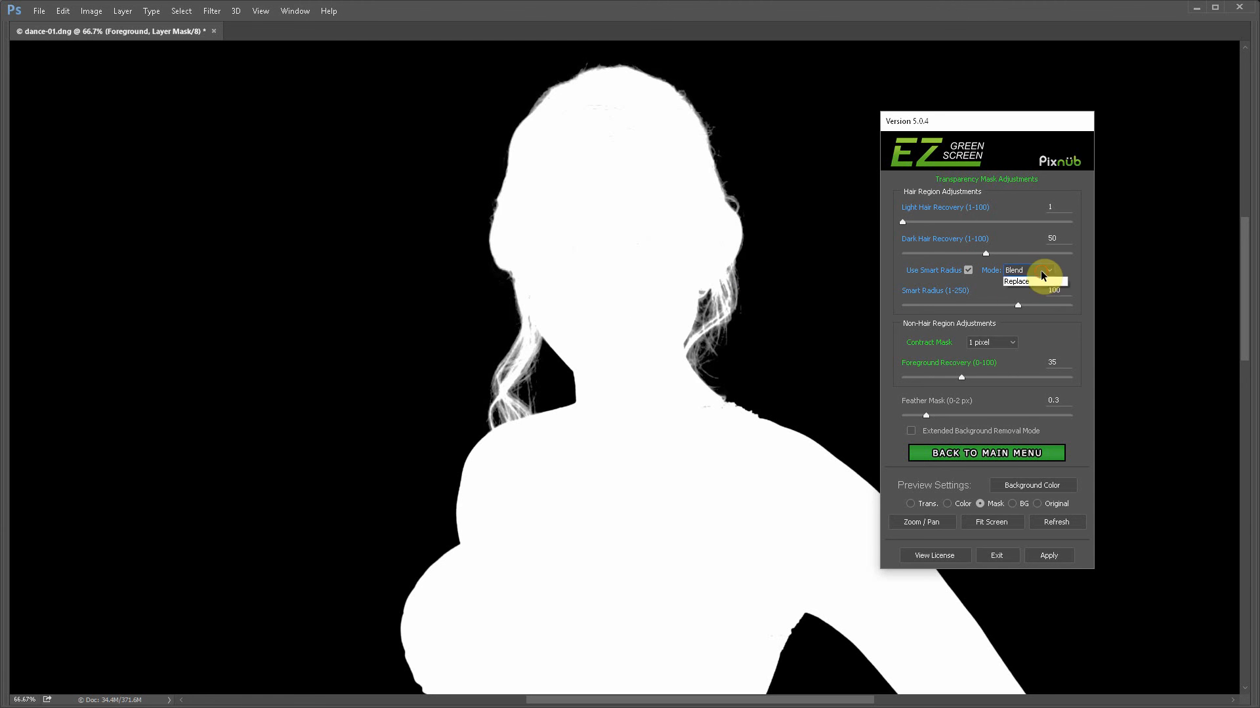
click(1034, 292)
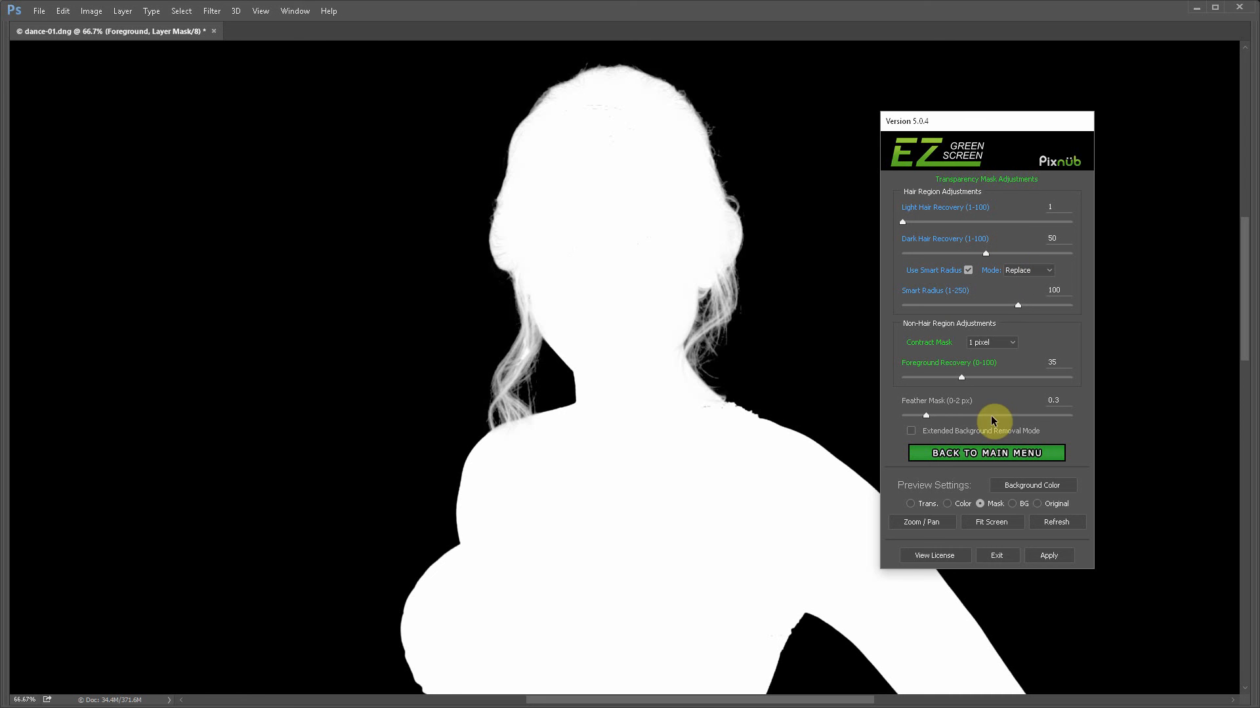
Open the edge hair coloring adjustments and compare the hair edges over the forest backdrop and the solid gray color.
click(1014, 503)
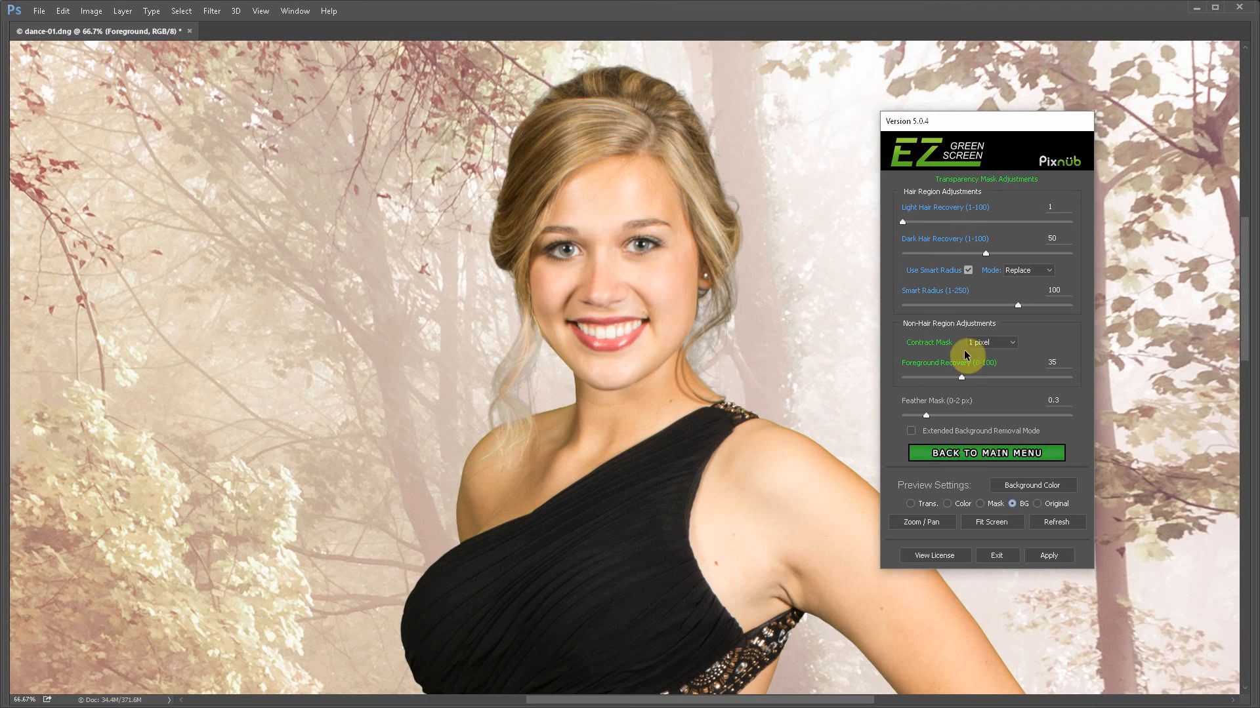
click(971, 455)
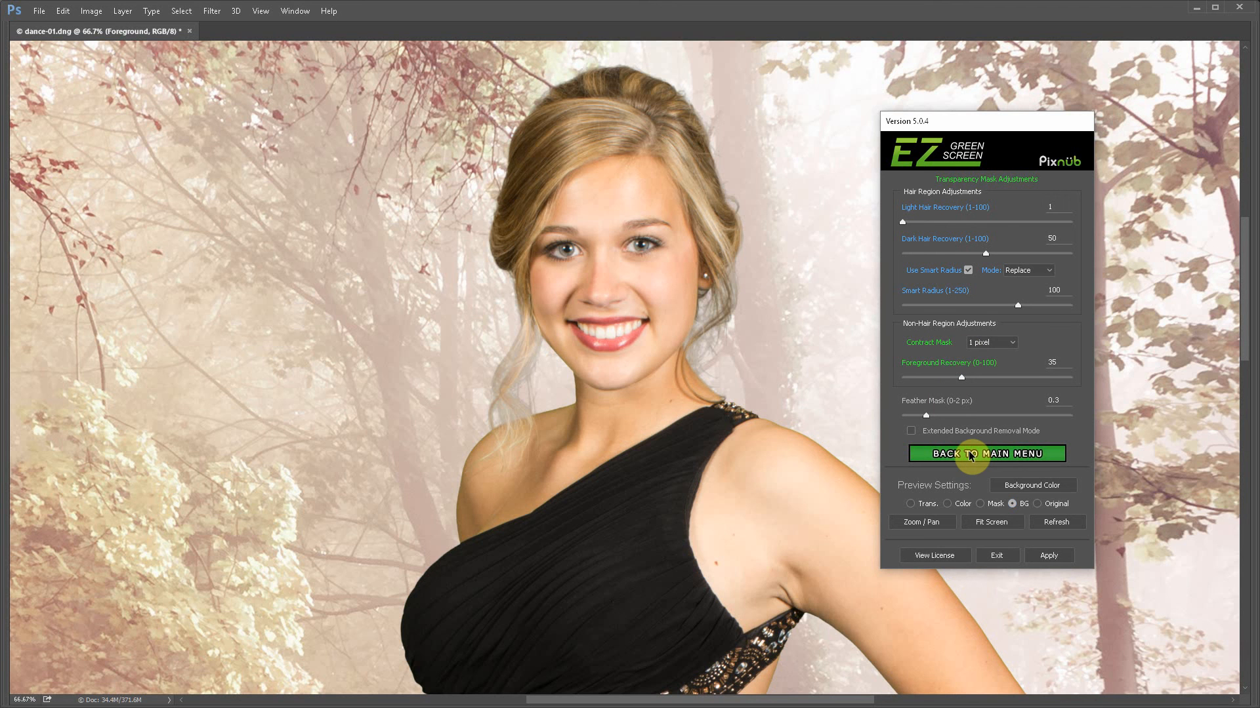
click(954, 297)
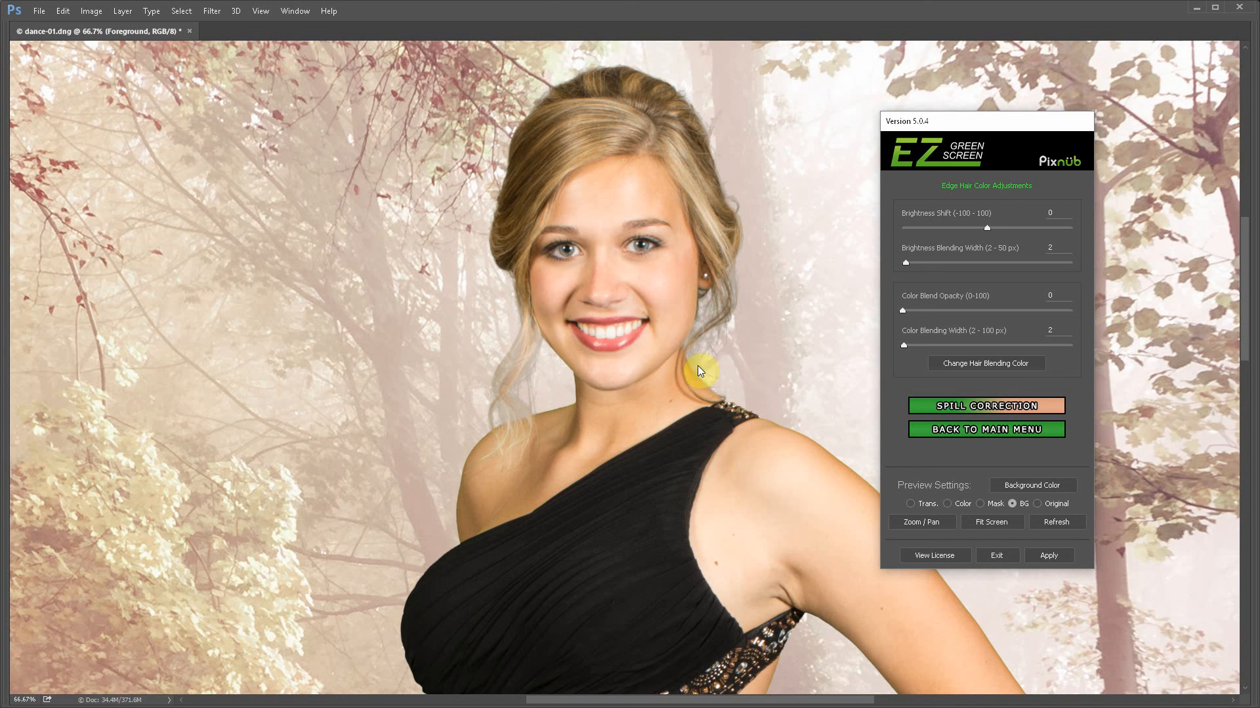
click(947, 503)
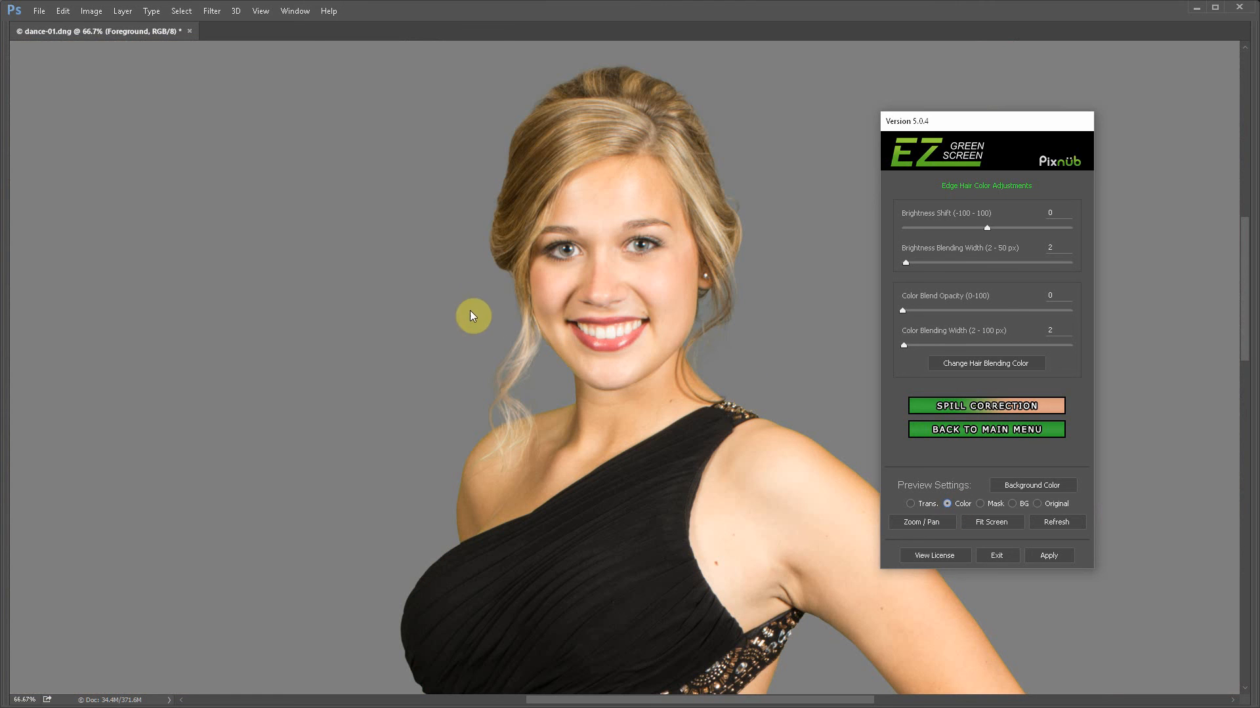
click(1012, 503)
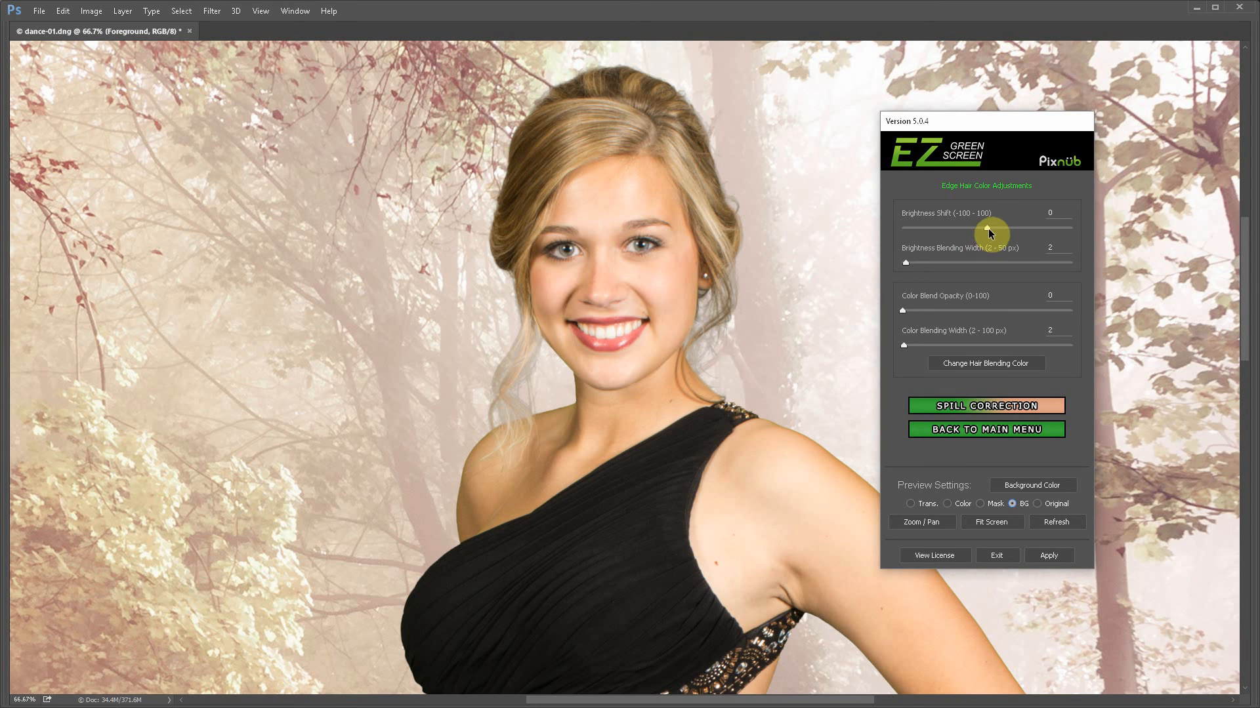
Set the edge hair Brightness Shift to 50.
drag(987, 227, 1031, 237)
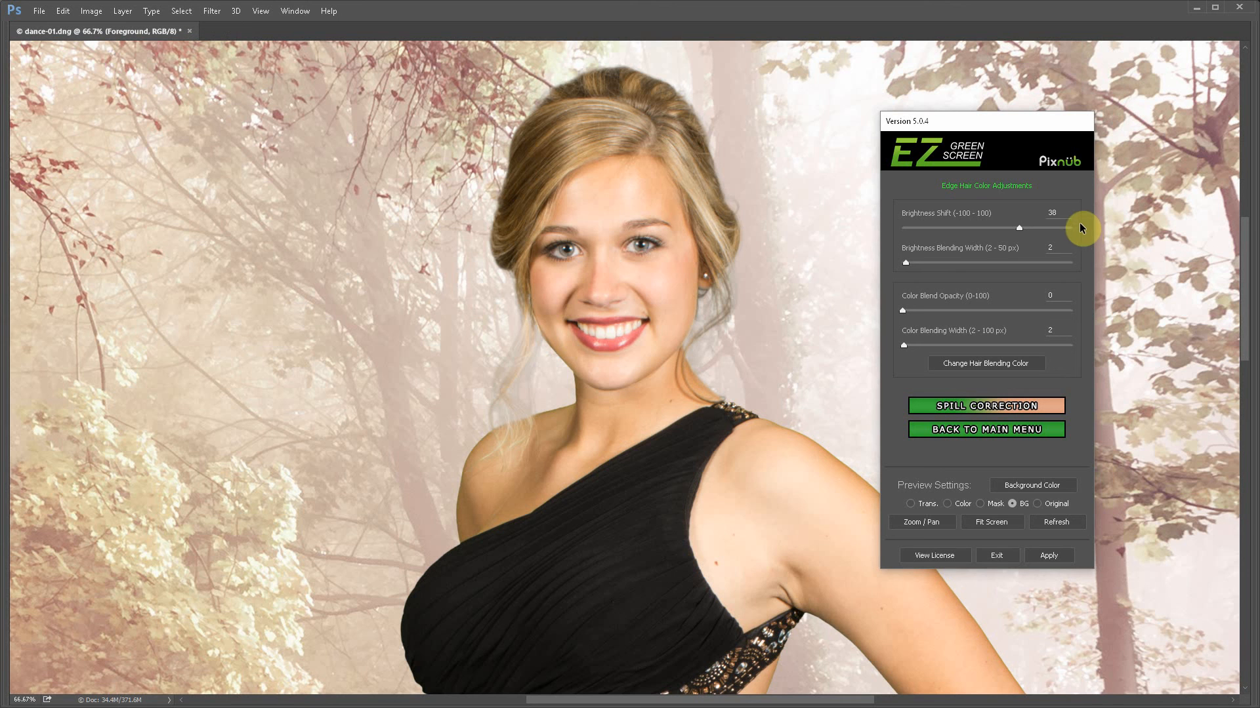
double_click(1058, 213)
text(50)
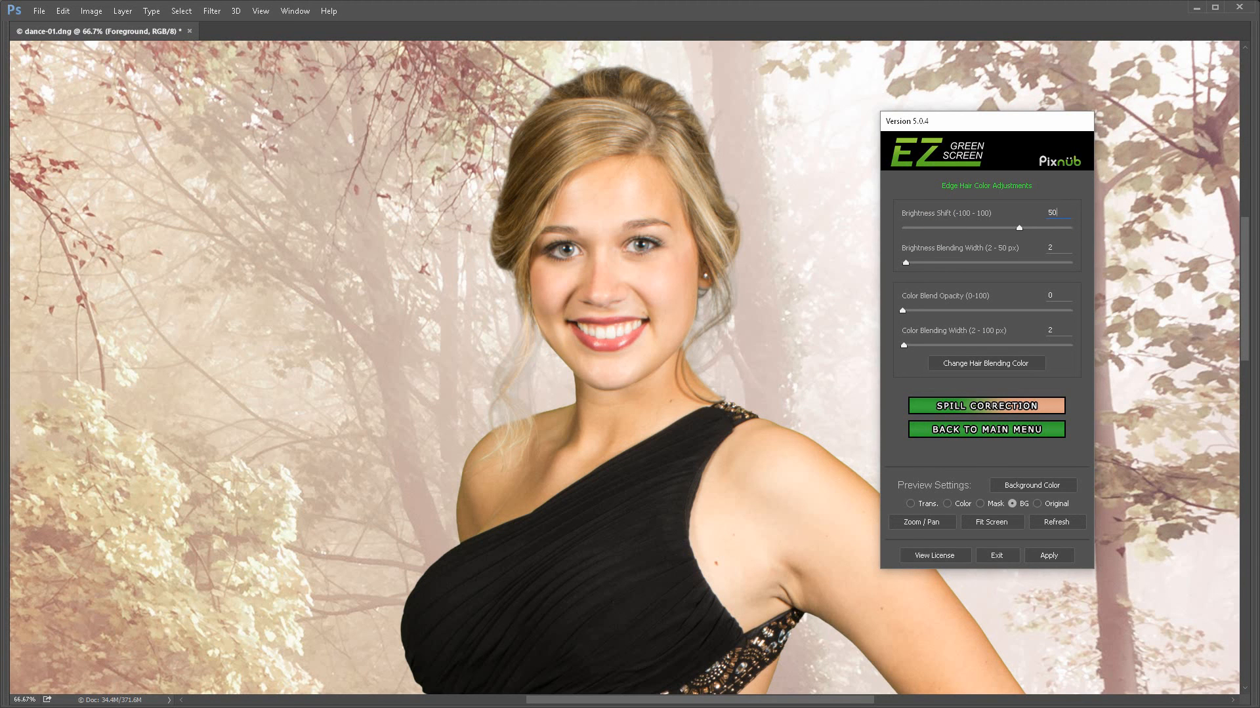
click(750, 218)
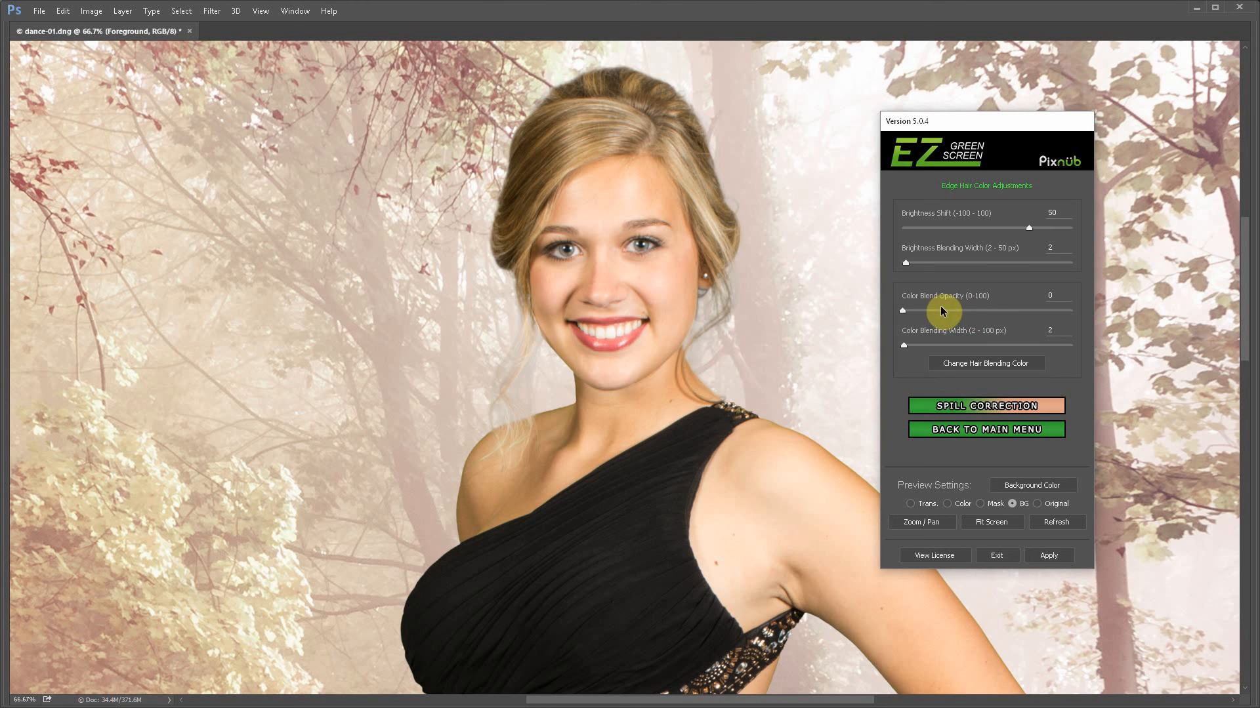
Set the edge hair Color Blend Opacity to 50 and the Color Blending Width to 15.
click(1062, 295)
text(50)
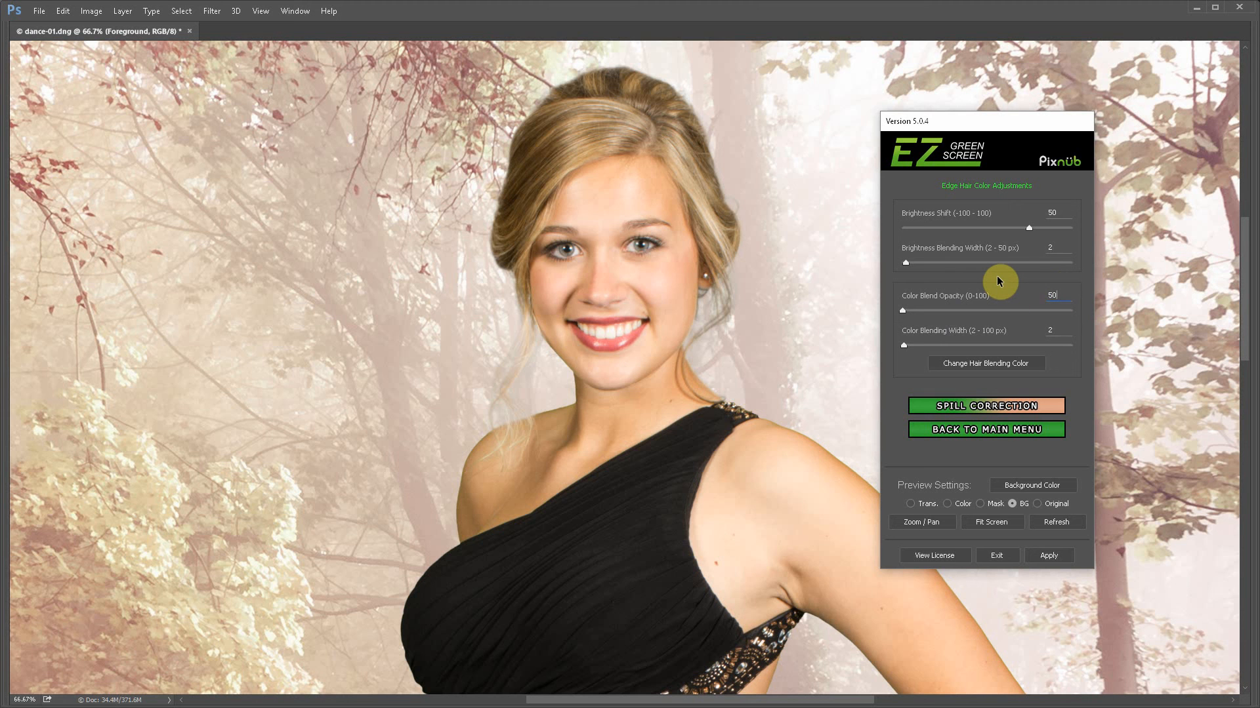
key(Return)
double_click(1050, 329)
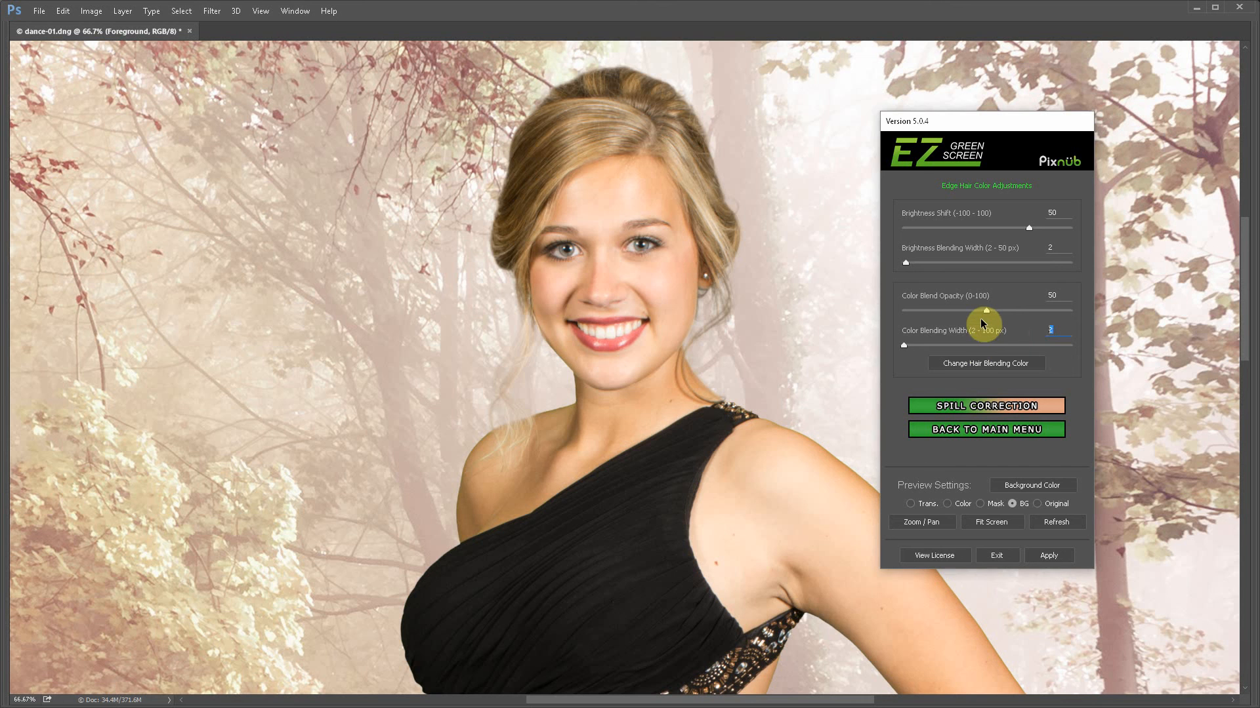
key(Return)
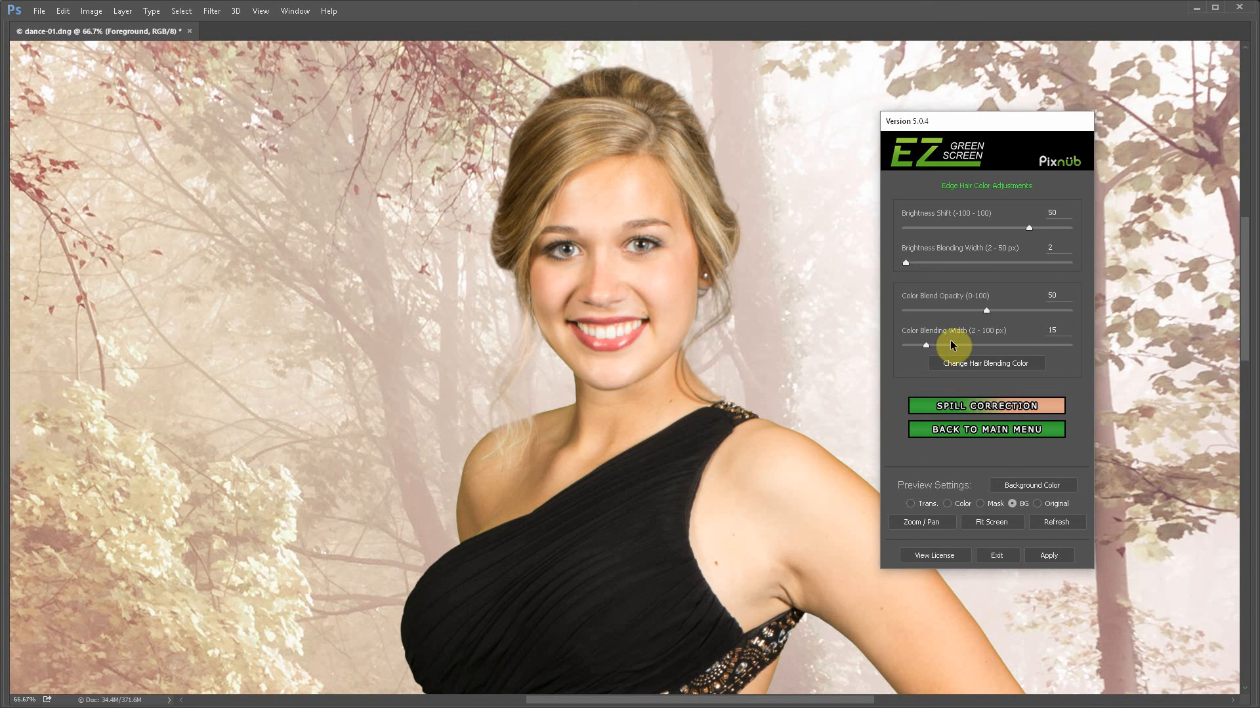
Change the hair blending color to the light golden brown #b1885b, sampled from the subject's hair beside the face near her earring.
click(1006, 365)
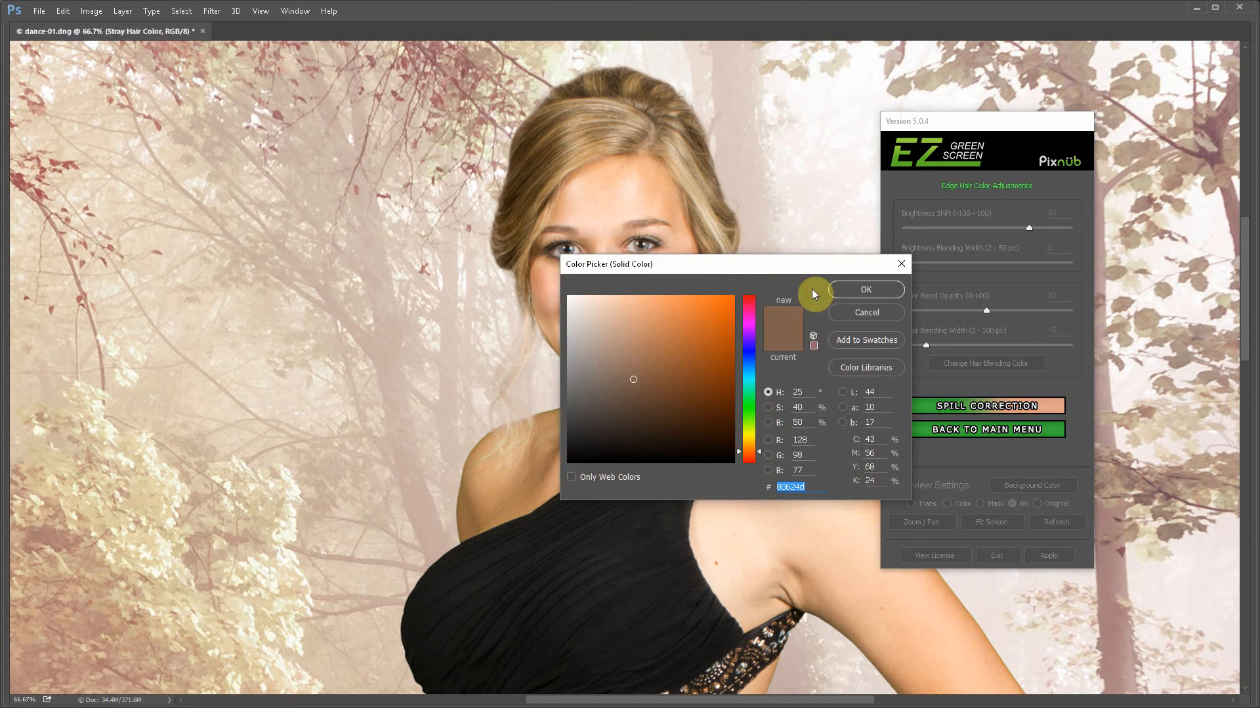
drag(823, 257, 990, 80)
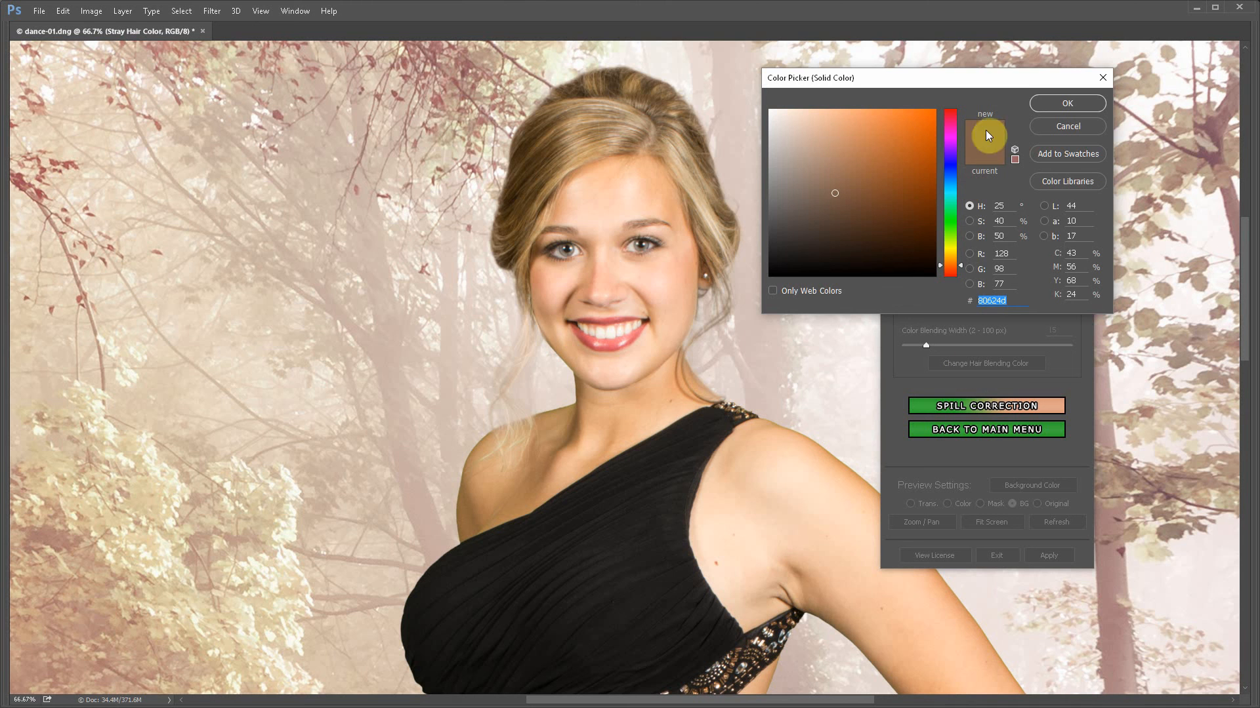
drag(1021, 77, 907, 31)
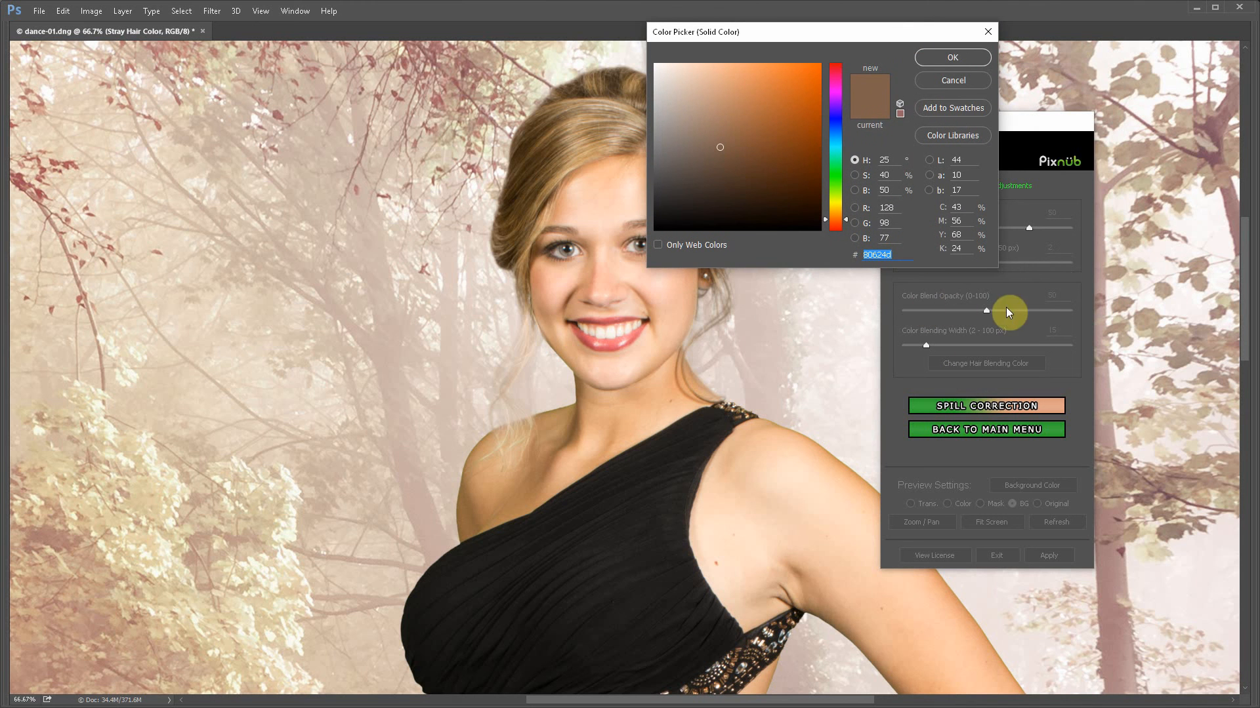
drag(824, 30, 959, 101)
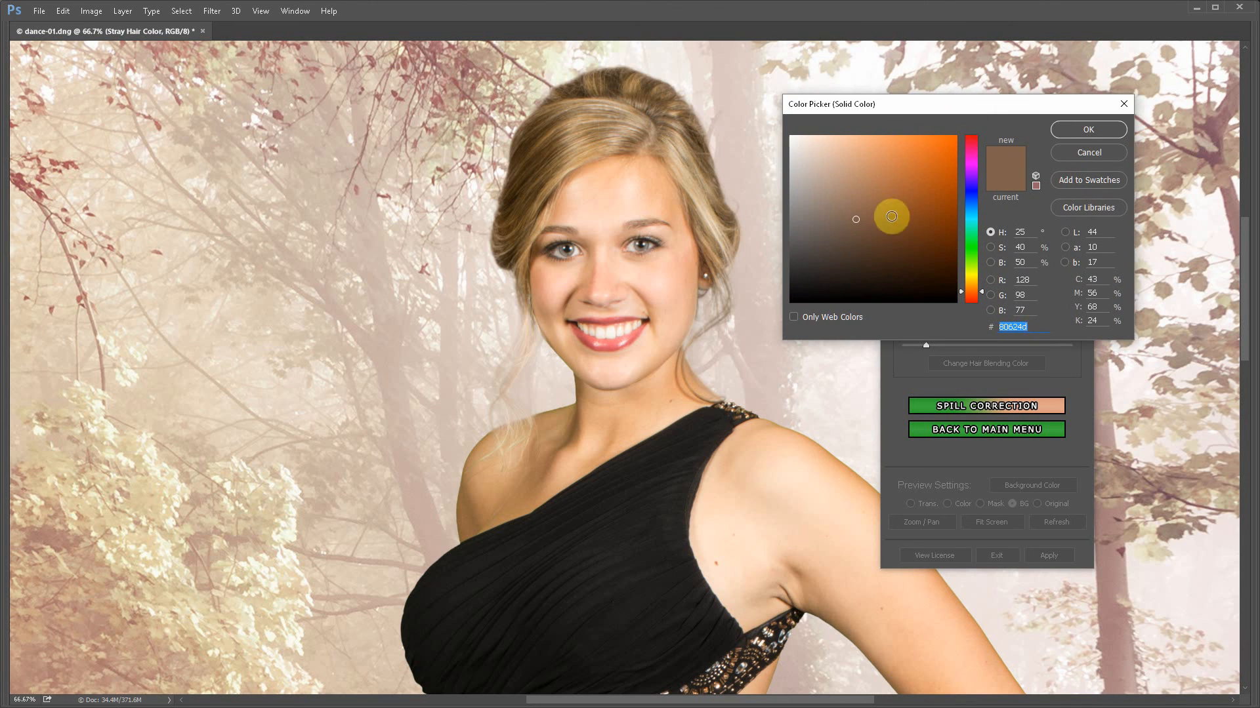
click(519, 214)
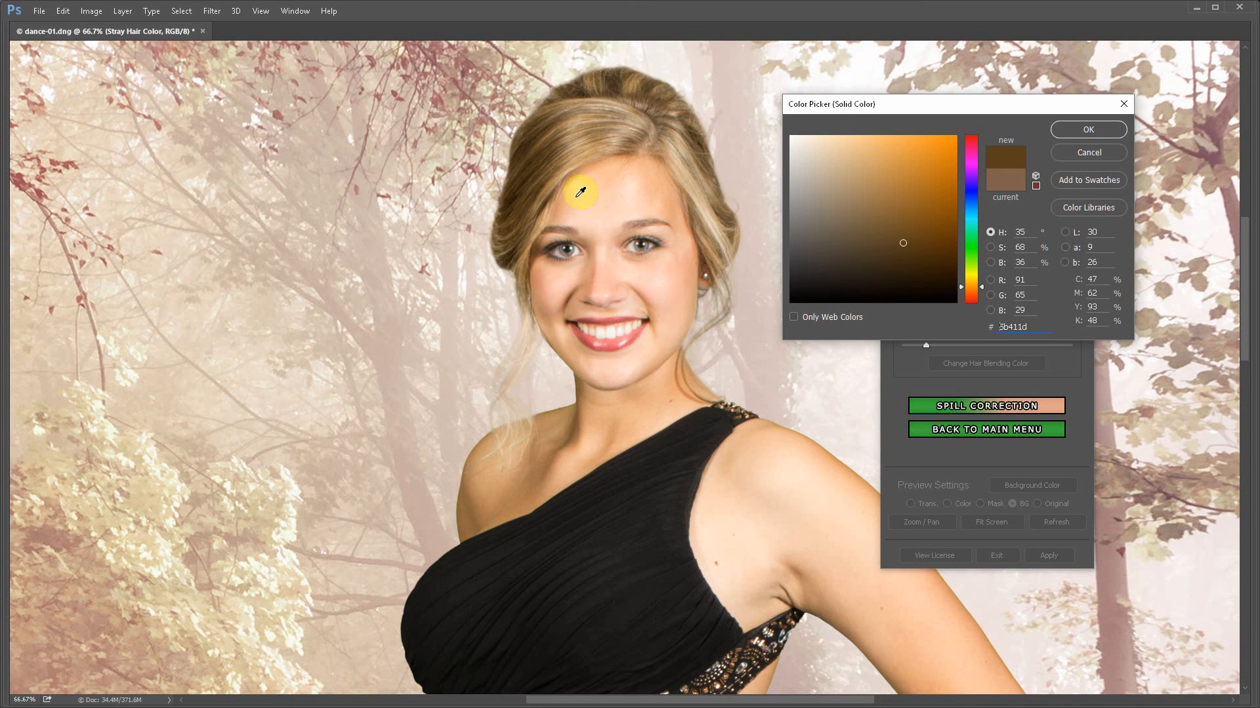
click(514, 229)
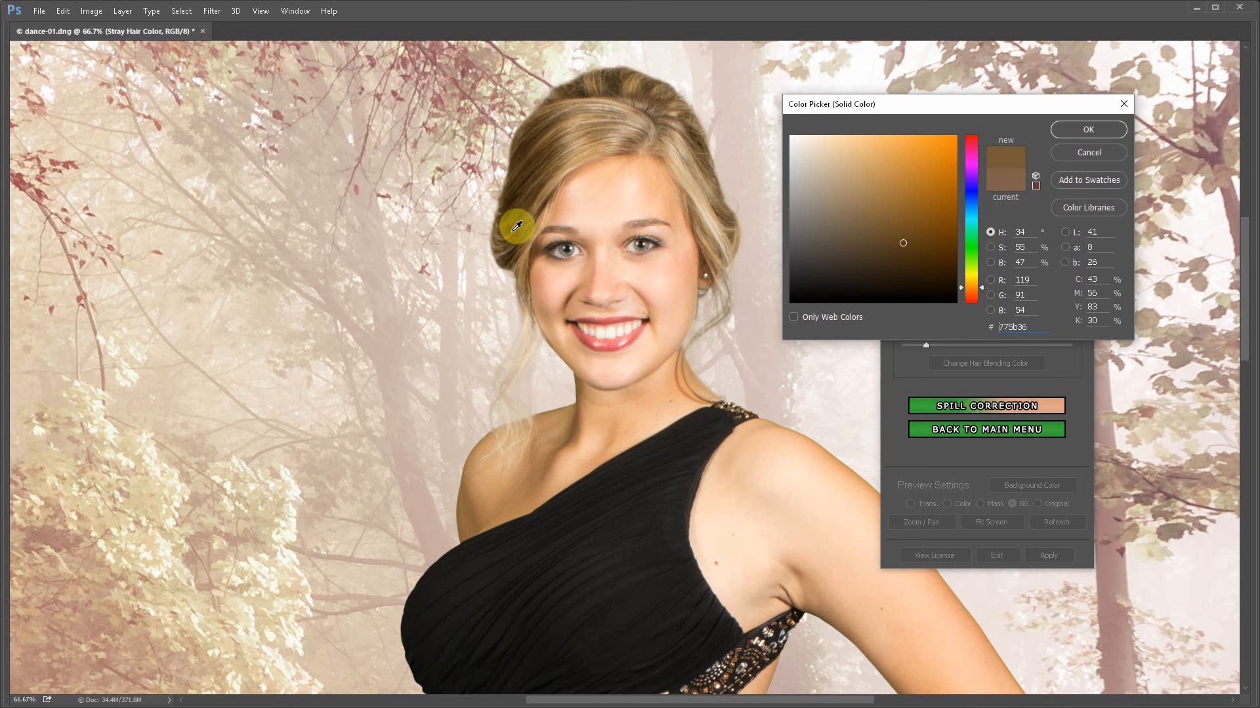
click(507, 226)
click(536, 156)
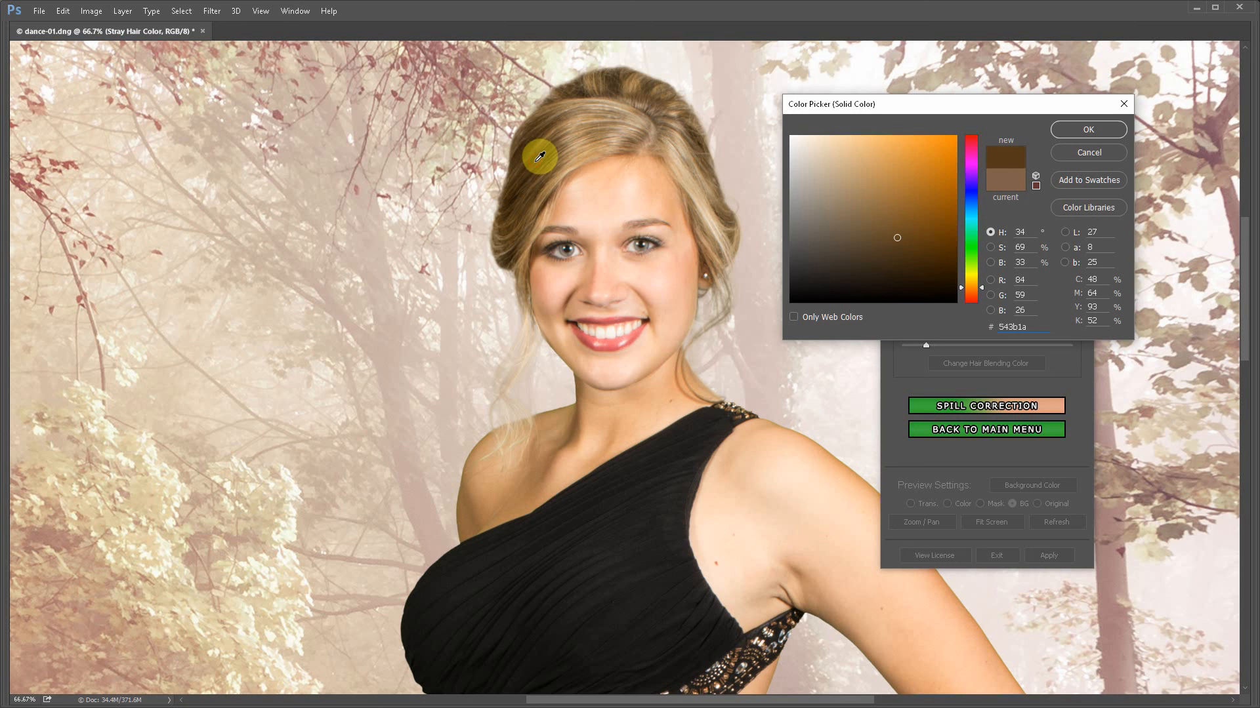
click(714, 247)
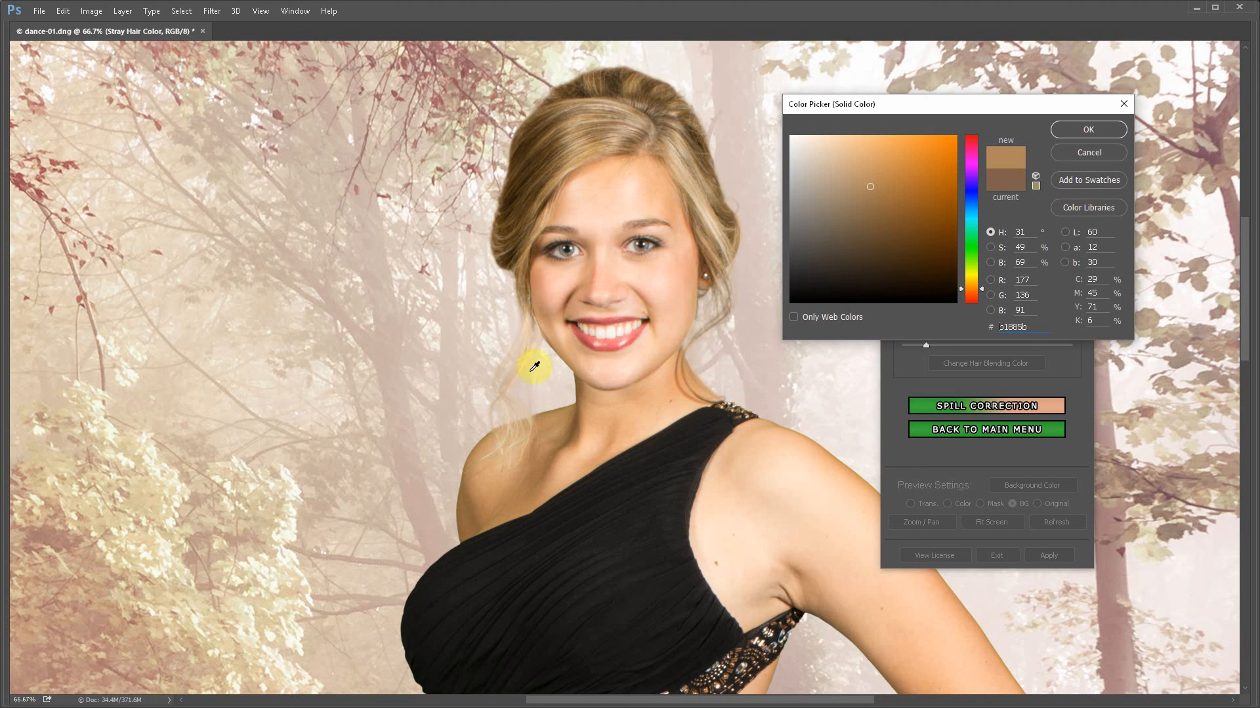
click(1088, 129)
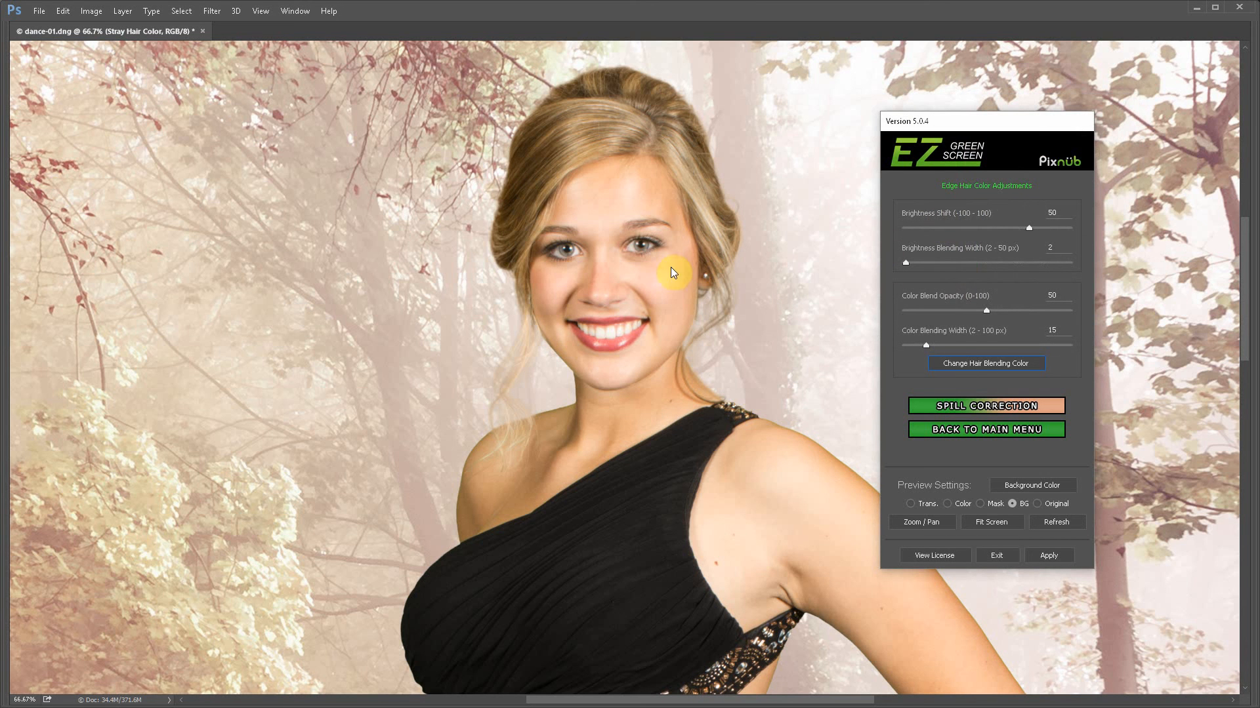
In the mask view, lasso the interior of the head and face and add that area to the foreground with spill correction.
click(981, 504)
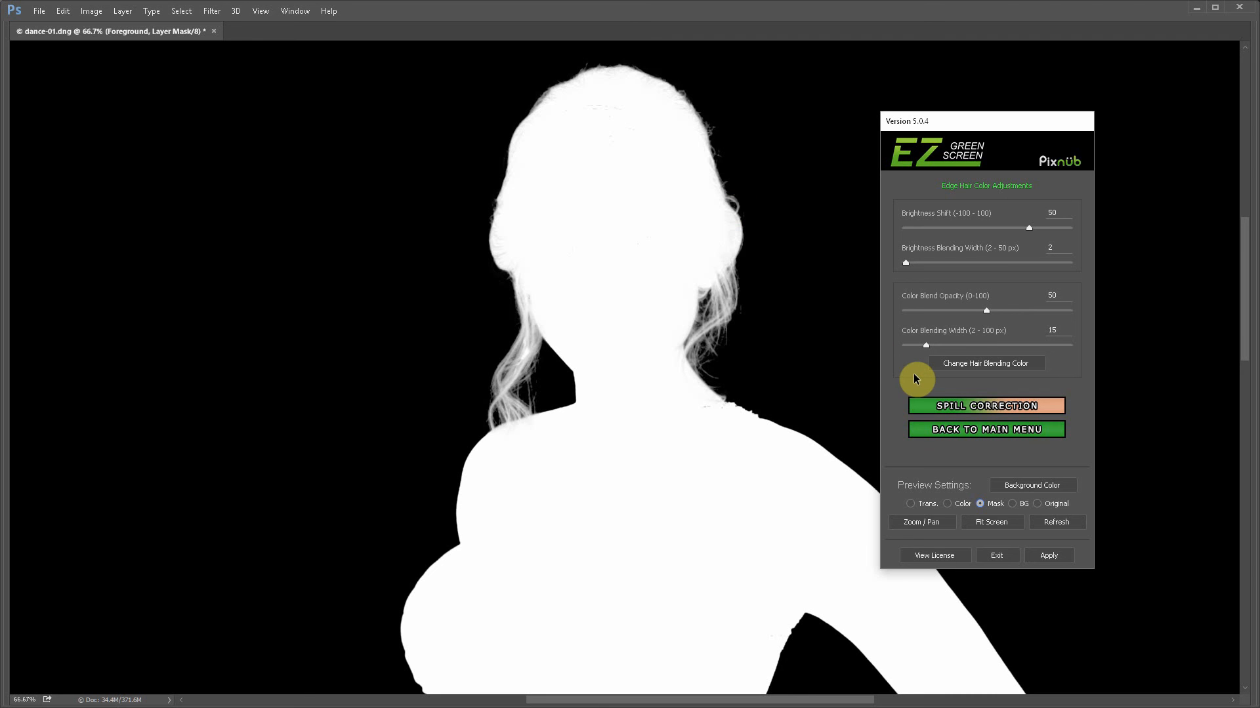
click(956, 432)
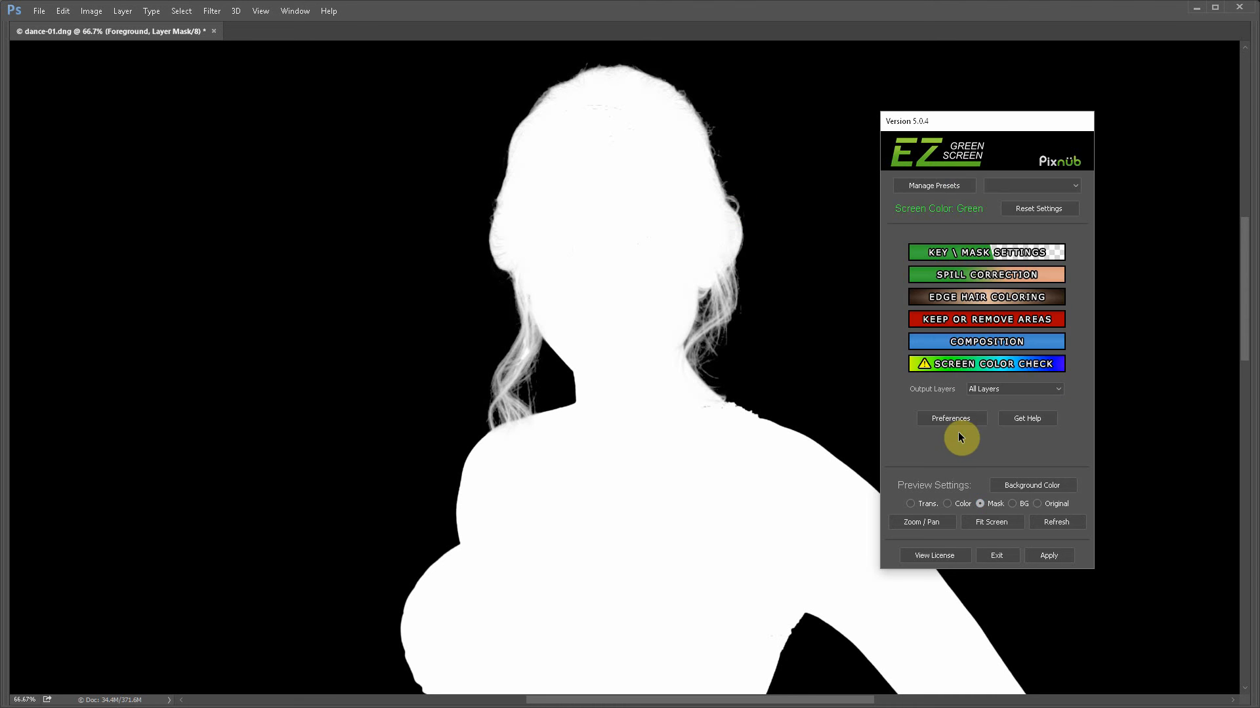
click(971, 317)
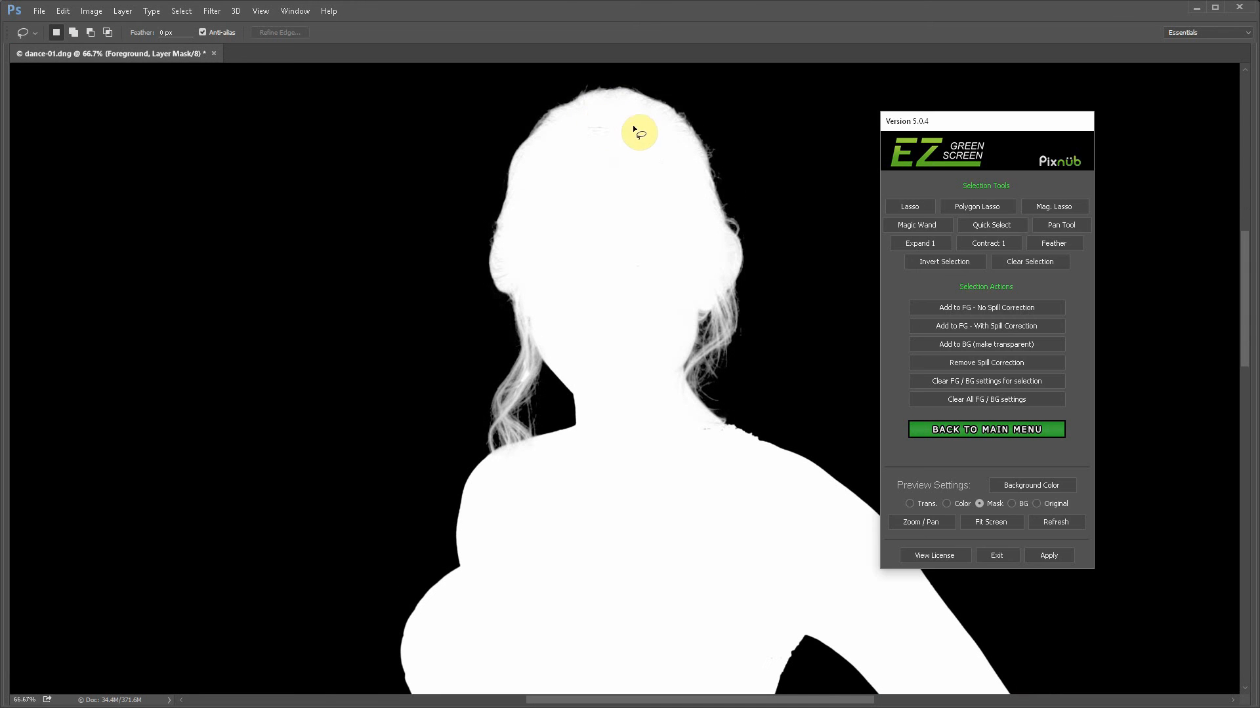
mouse_move(549, 148)
mouse_down()
mouse_move(544, 238)
mouse_move(566, 338)
mouse_move(648, 332)
mouse_move(686, 244)
mouse_move(672, 131)
mouse_move(603, 119)
mouse_move(549, 144)
mouse_up()
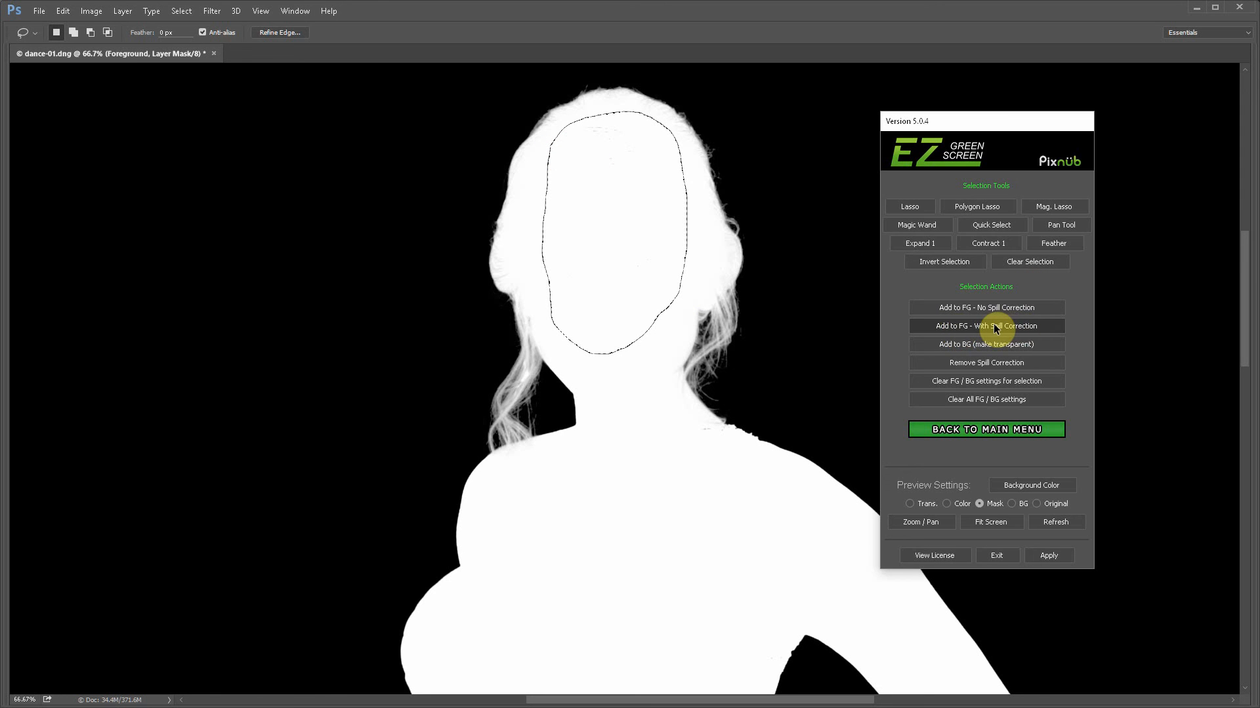
click(994, 324)
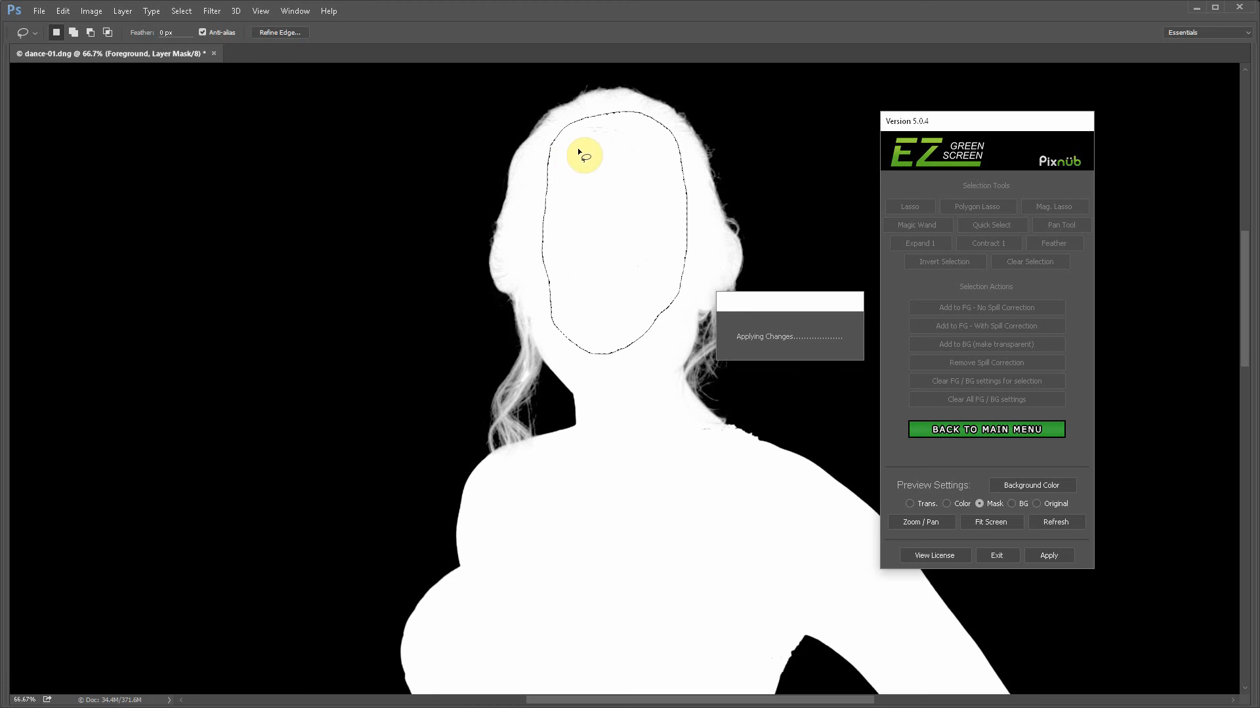
click(683, 291)
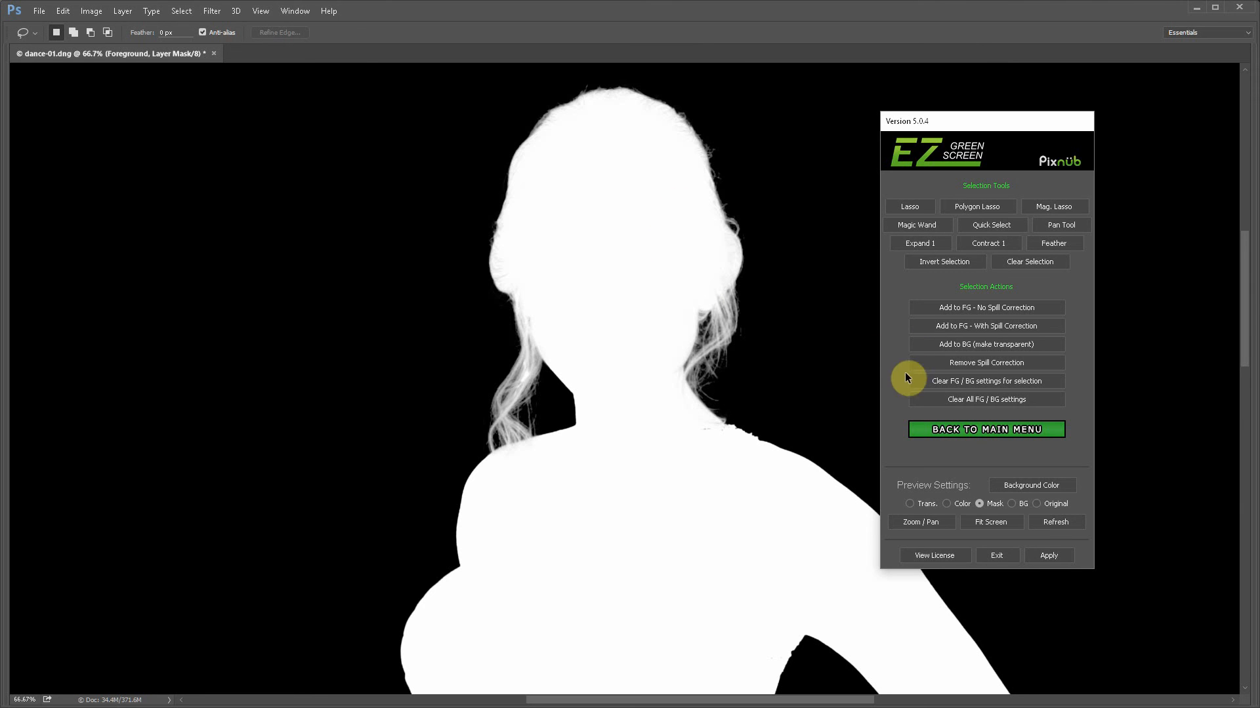
click(944, 438)
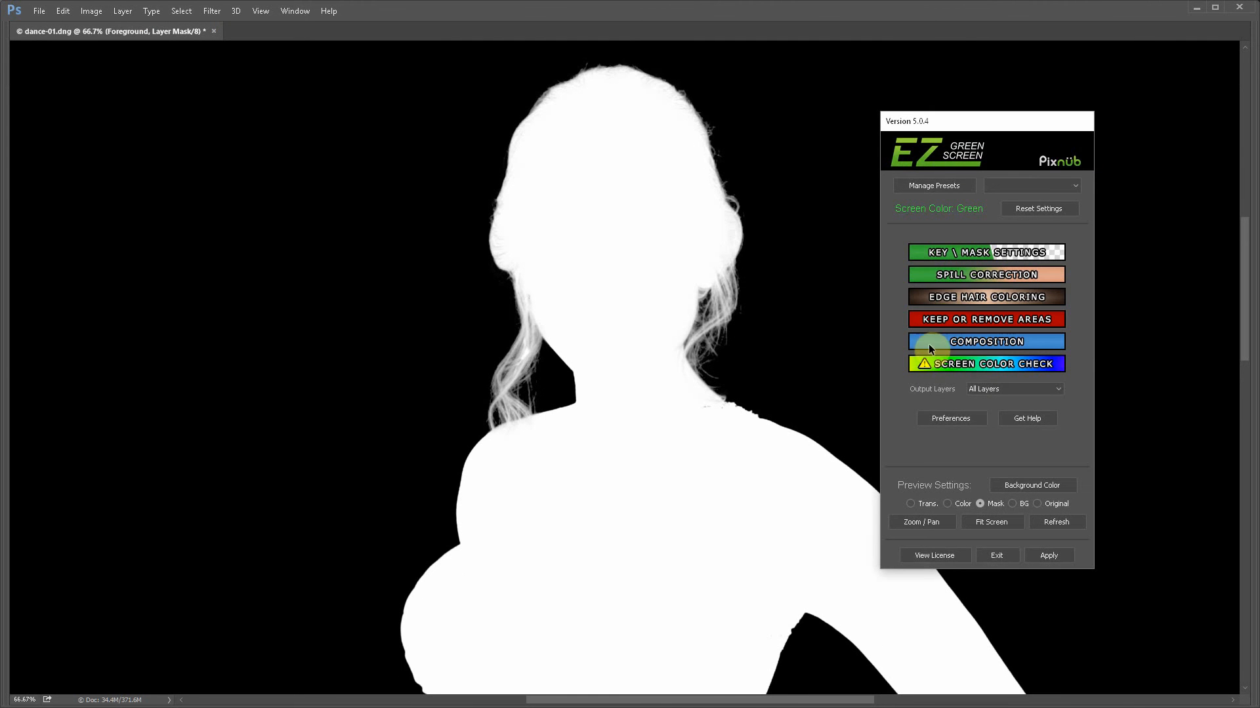
Preview the portrait over the forest background and apply the extraction with all output layers.
click(1013, 503)
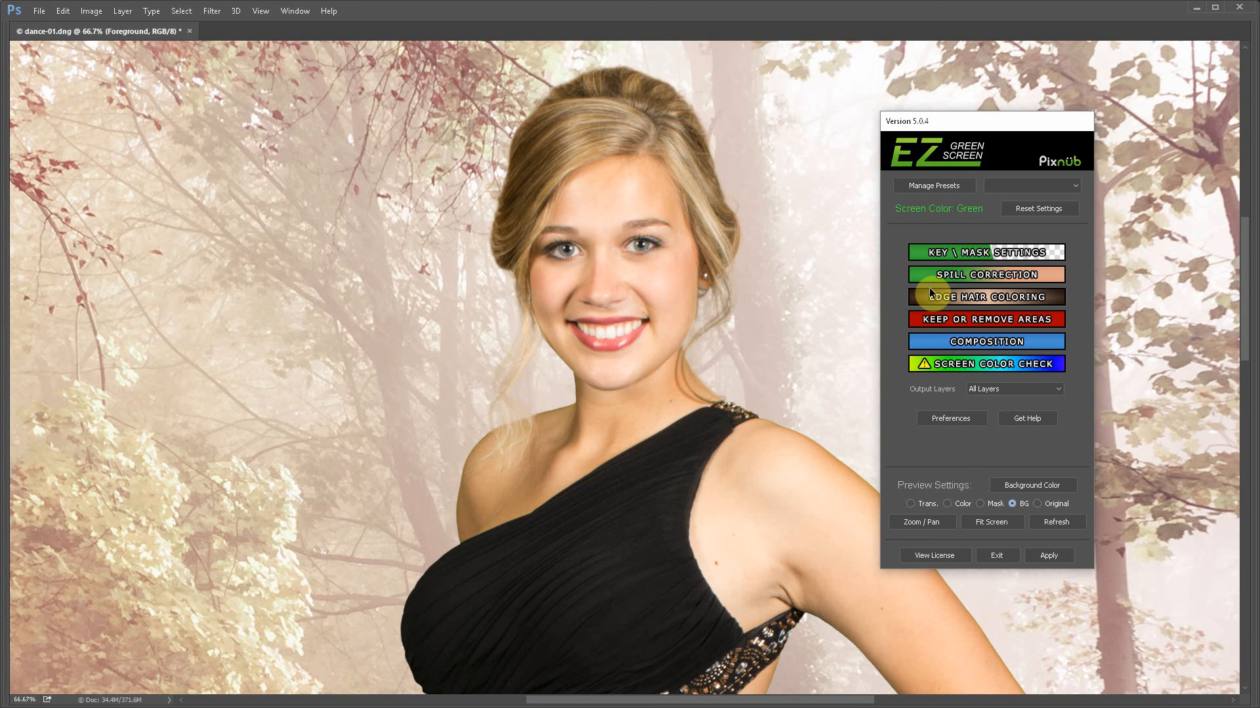
click(1052, 559)
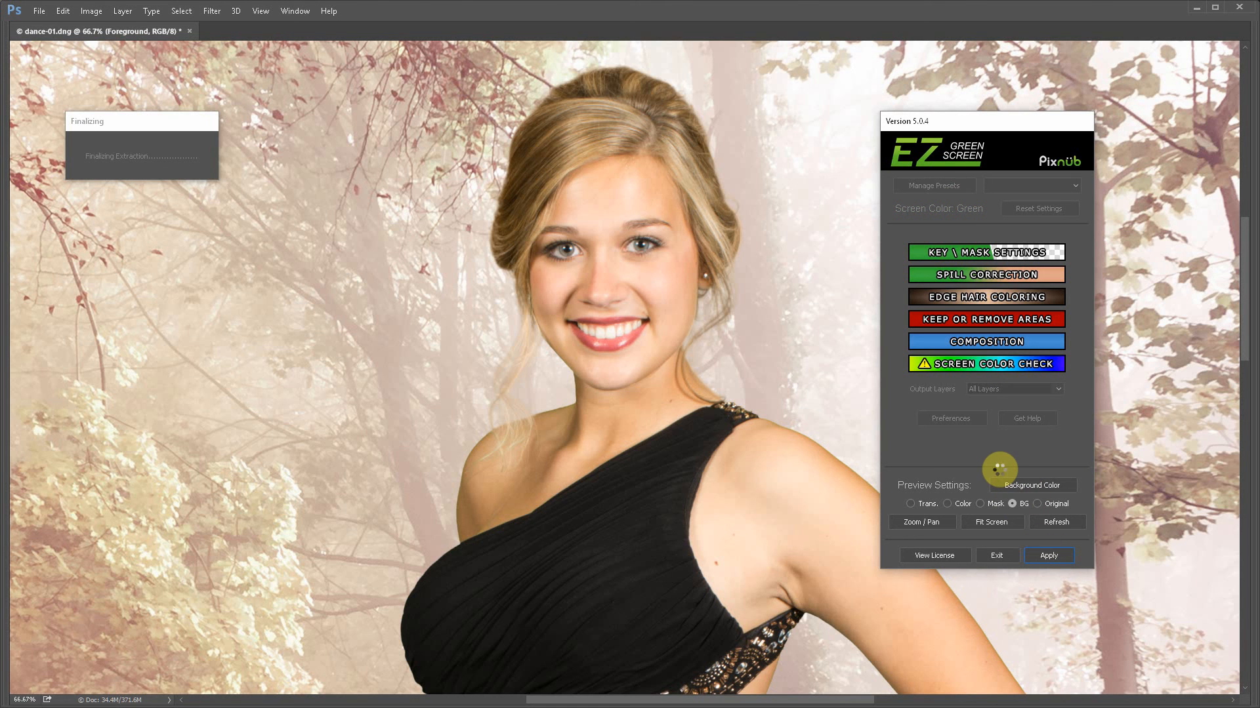